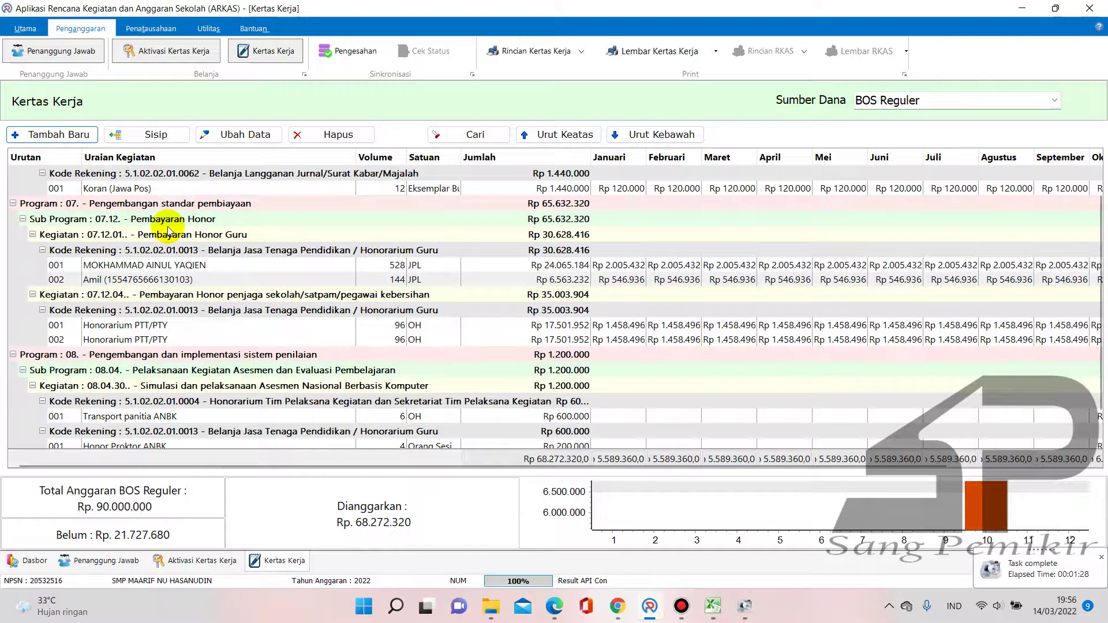
Add a new worksheet entry and set its Kegiatan to 06.07.10. Pembayaran Rek Listrik, searching for "Listrik"
click(58, 140)
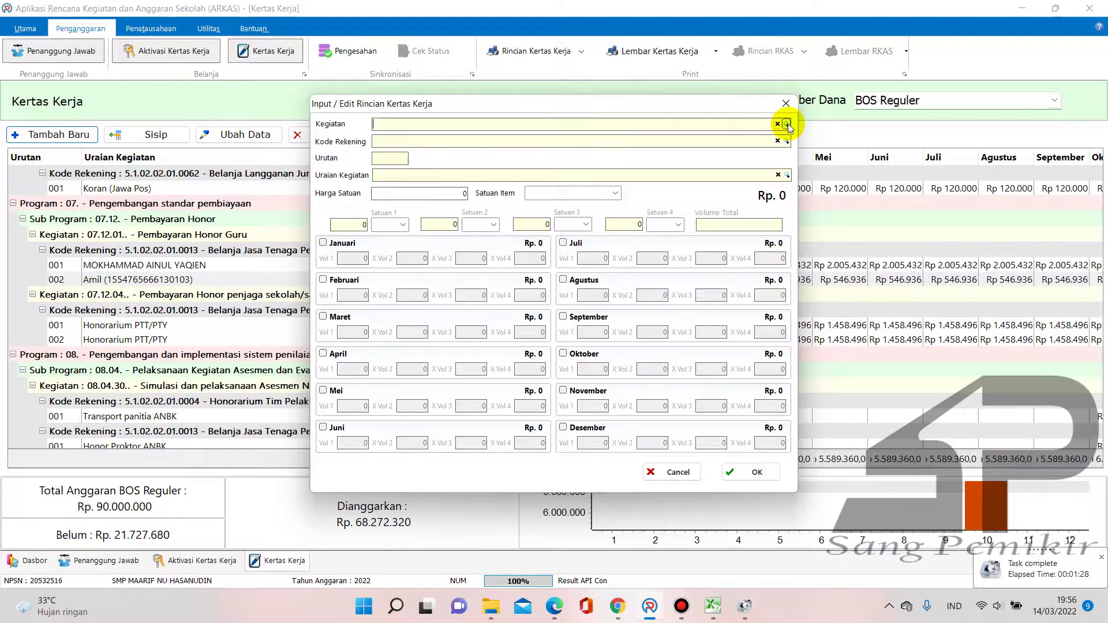
click(786, 124)
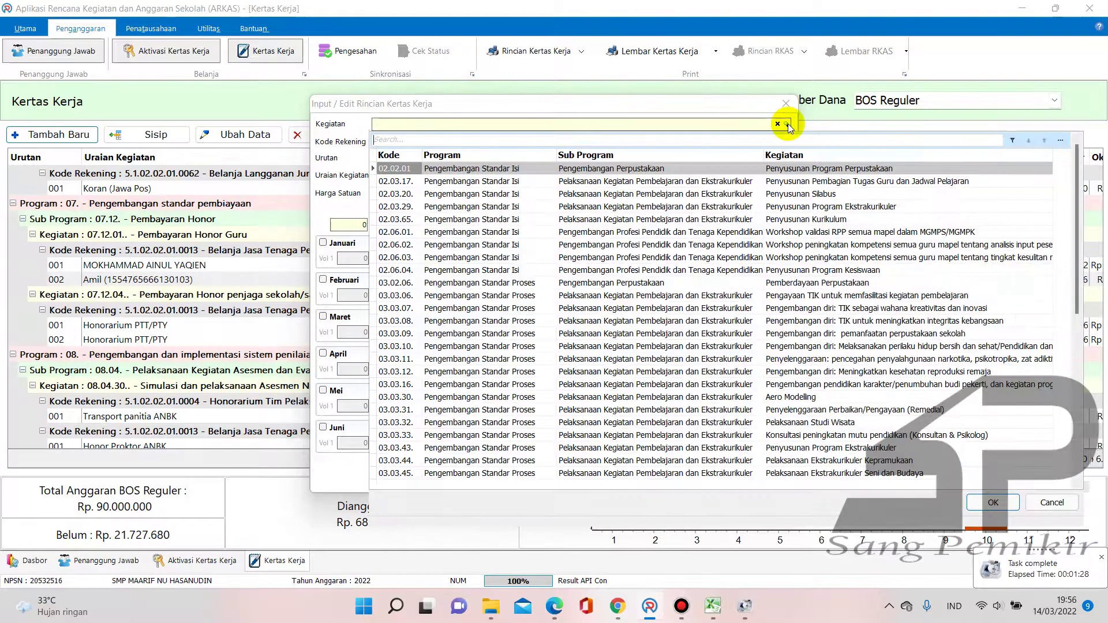
text(List)
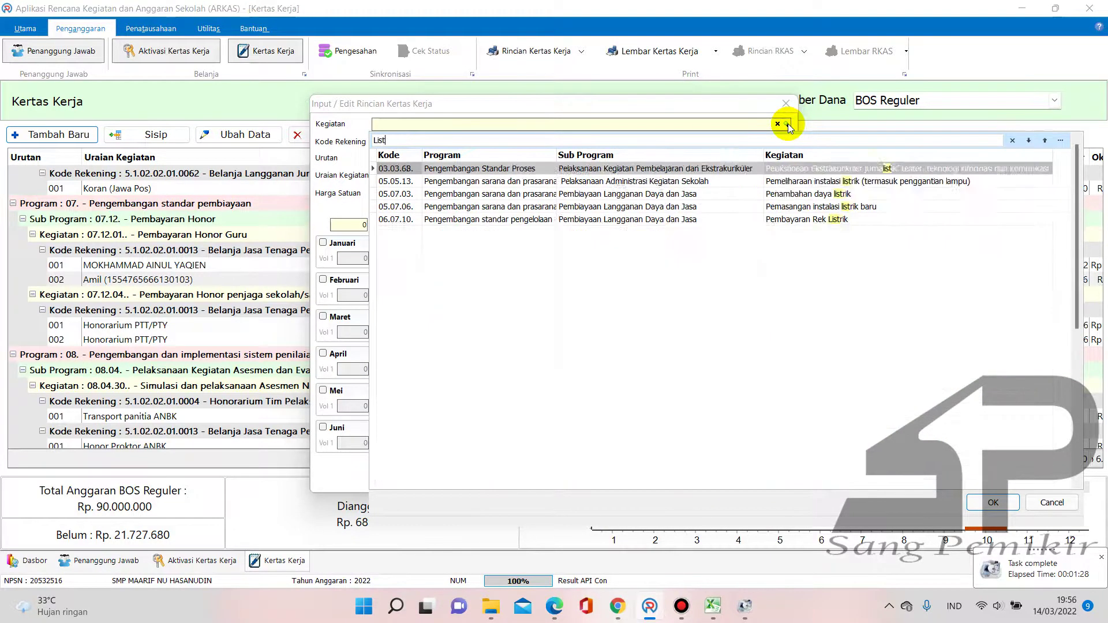
text(rik)
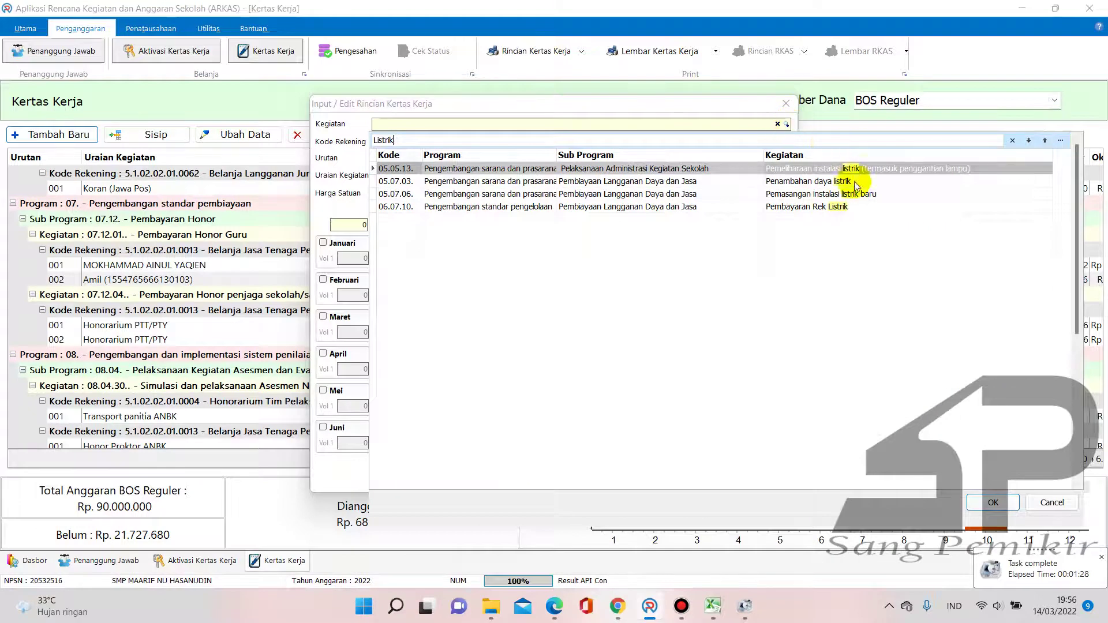
click(838, 209)
double_click(838, 209)
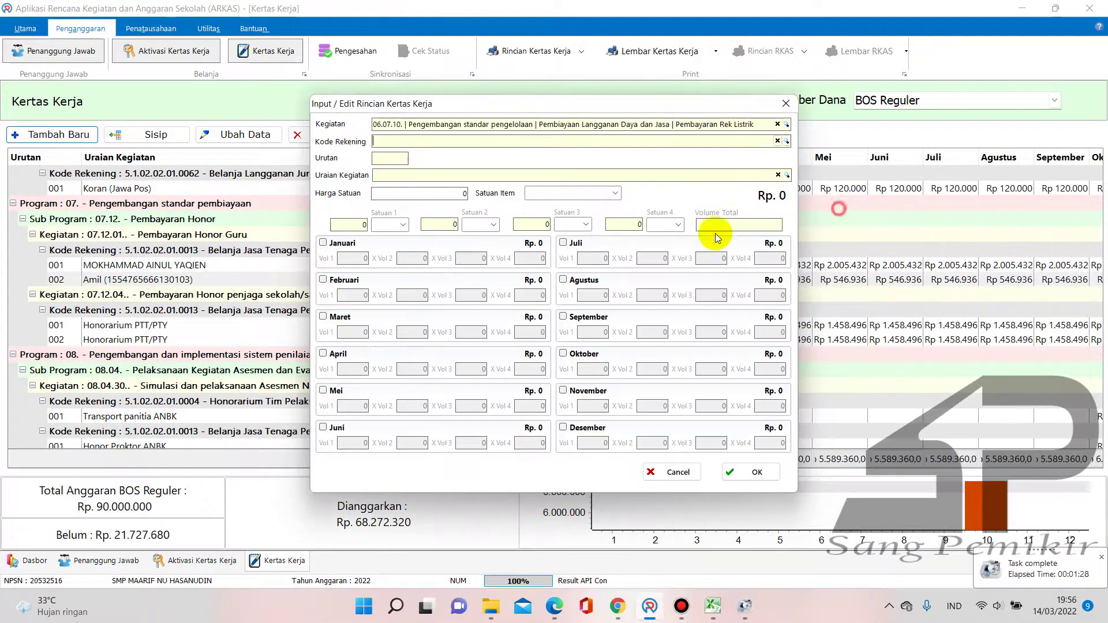
Set the Kode Rekening to 5.1.02.02.01.0061 Belanja Tagihan Listrik, searching for "Listrik"
click(786, 141)
text(Listrik)
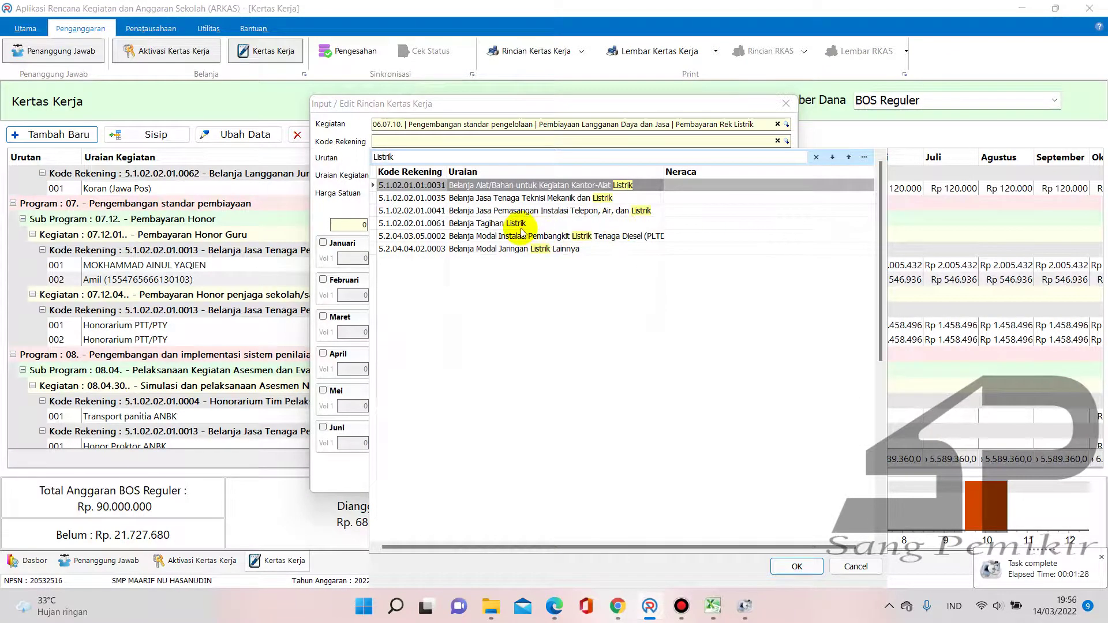
double_click(500, 223)
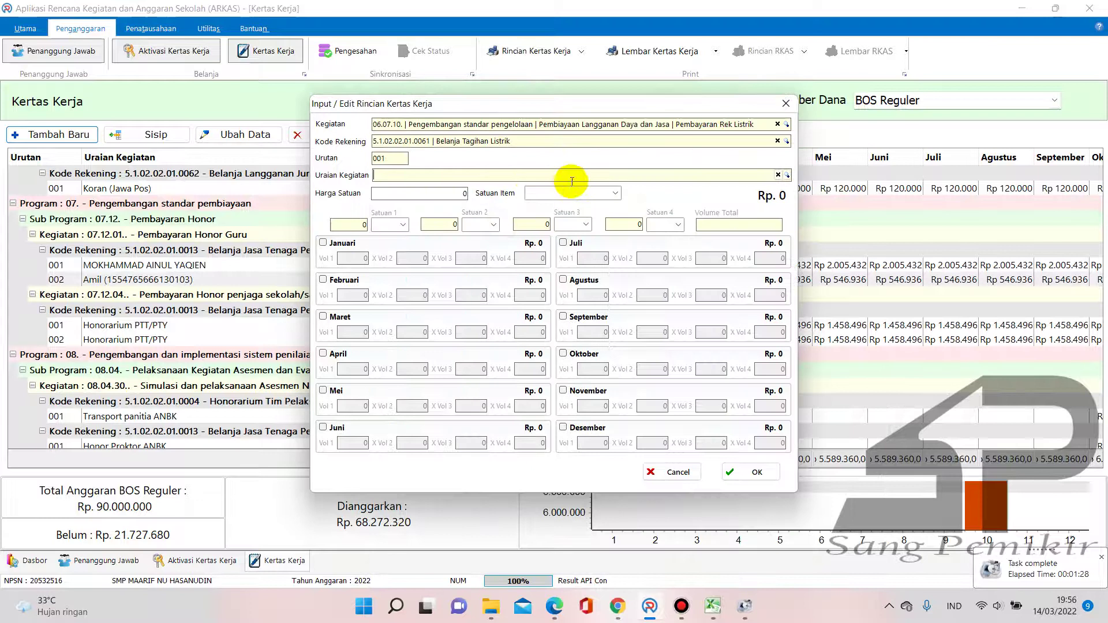
Open the Uraian Kegiatan item list and highlight Biaya Tarif Listrik Umum with the unit Kwh/Bulan
click(787, 174)
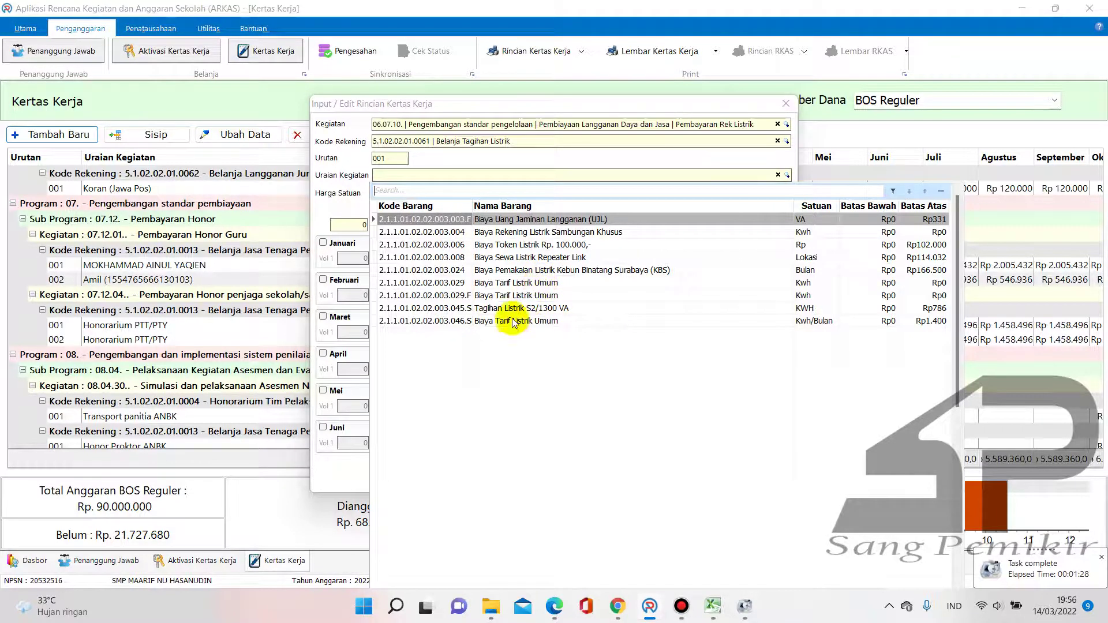
click(523, 247)
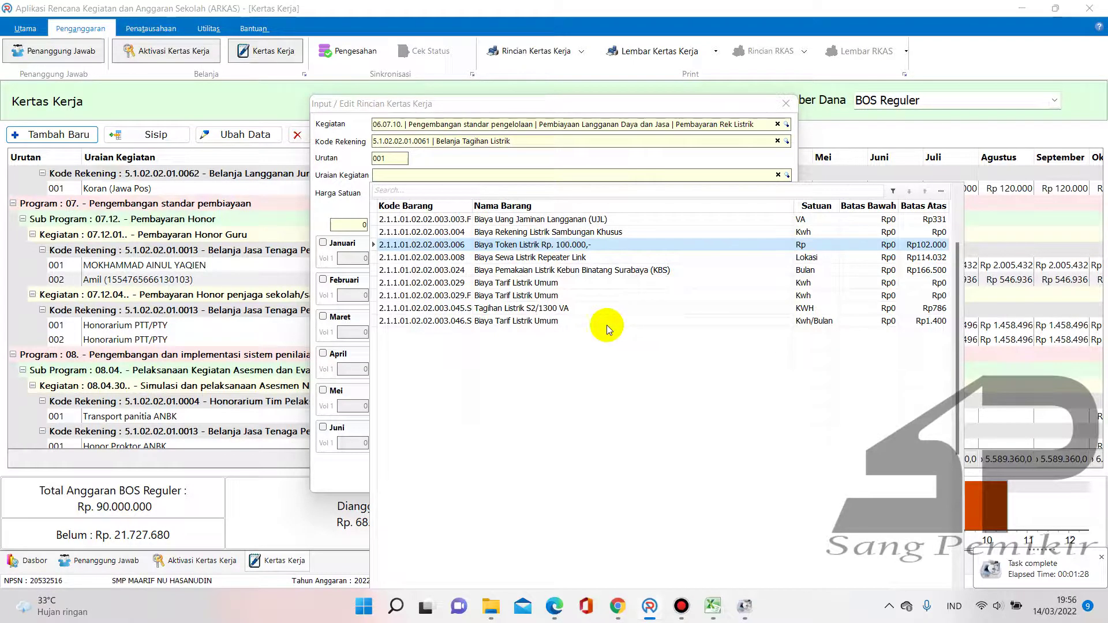
click(584, 324)
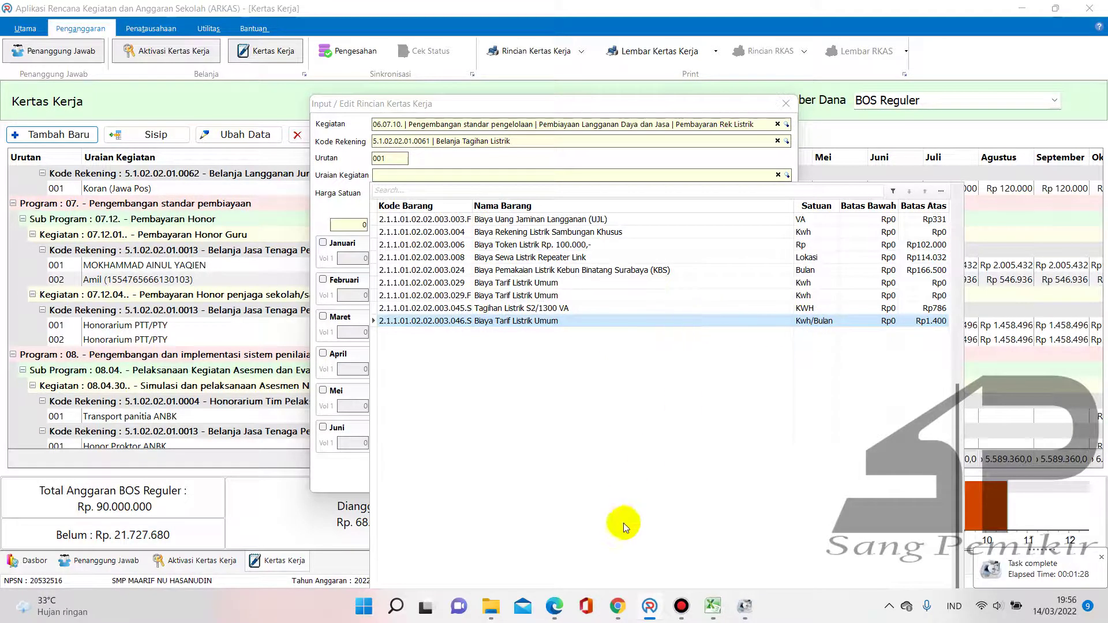
Switch to the Excel workbook RAKS BOS 2022 new and examine the electricity costs in the Daya & Jasa and BOS 1 sheets
mouse_move(715, 604)
mouse_move(743, 531)
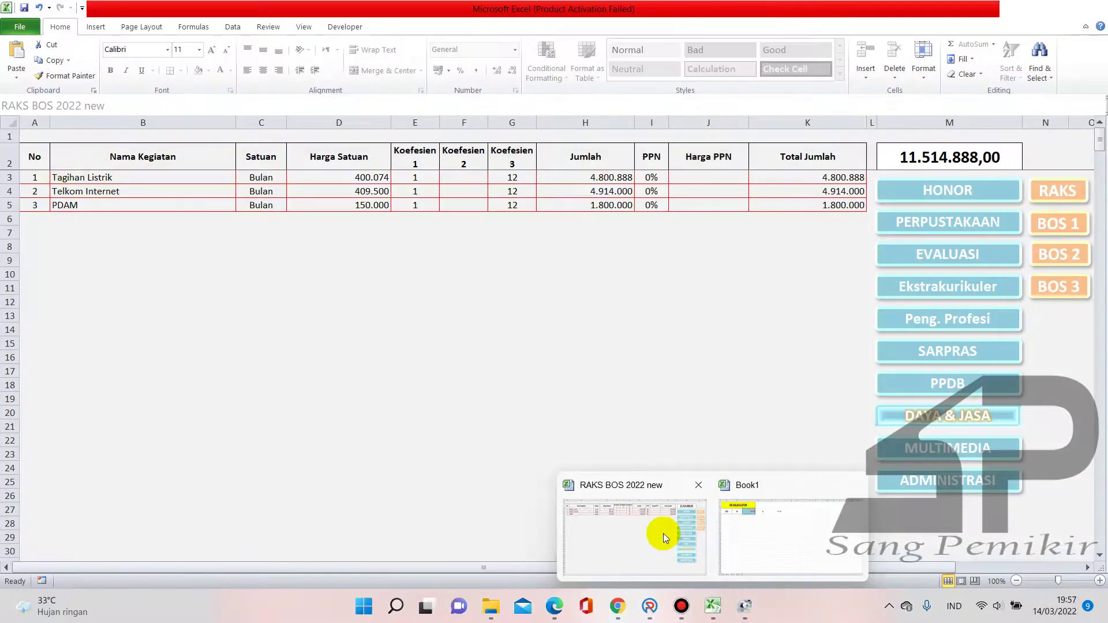
click(660, 531)
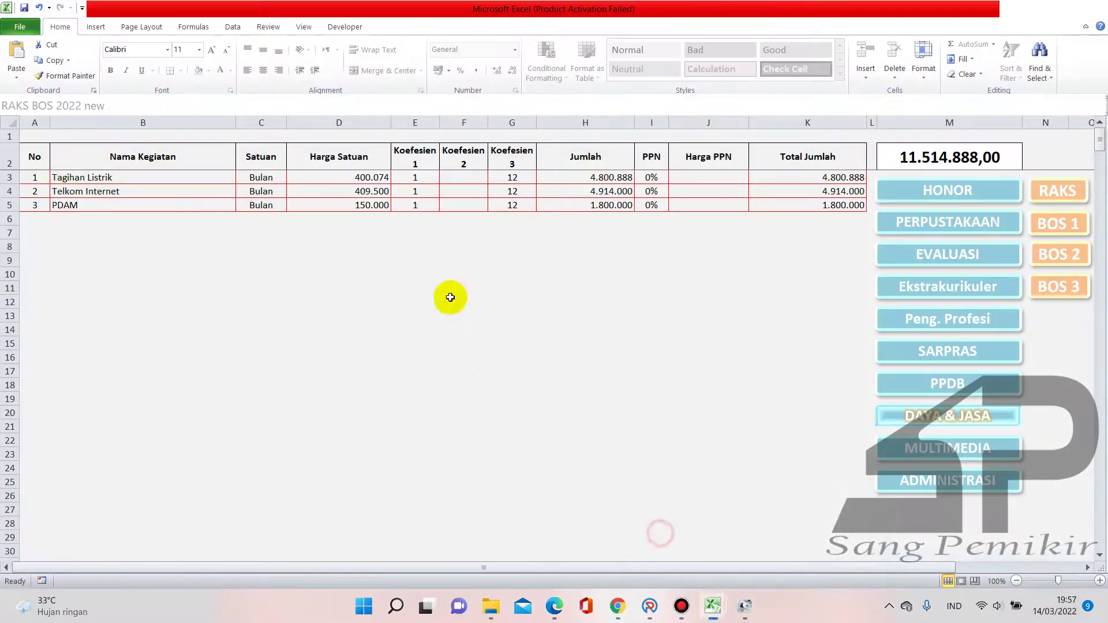
click(375, 177)
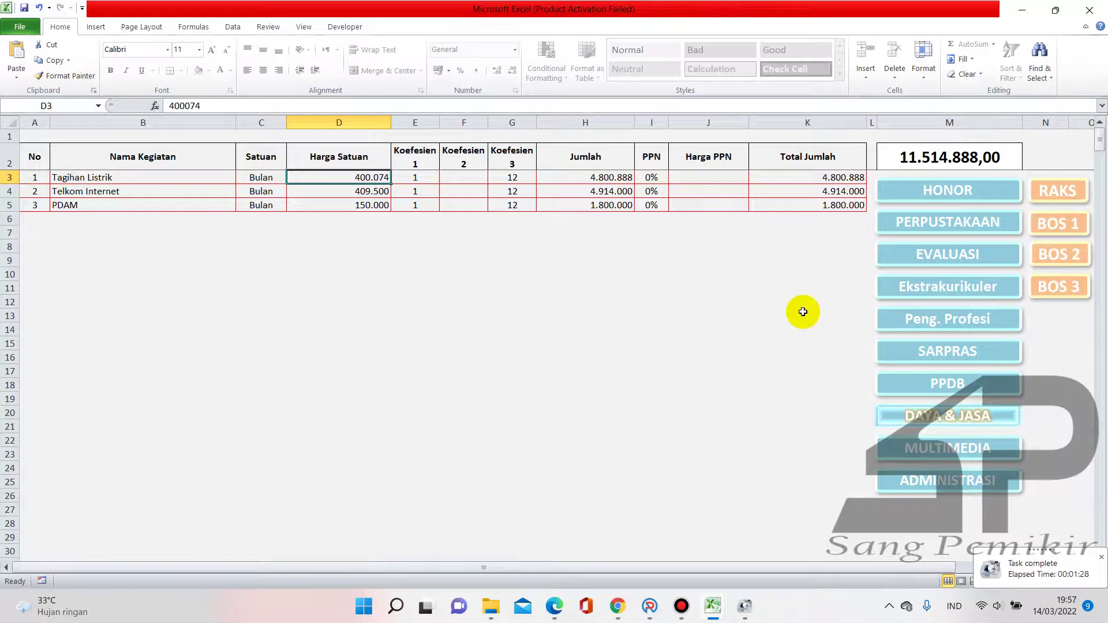
click(1058, 223)
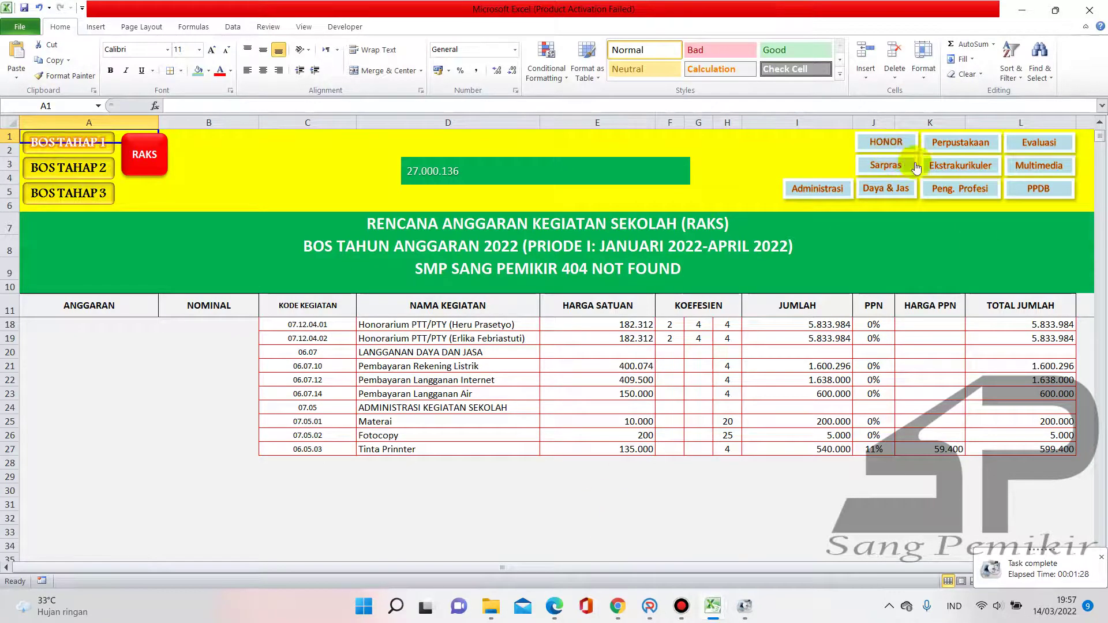
click(871, 191)
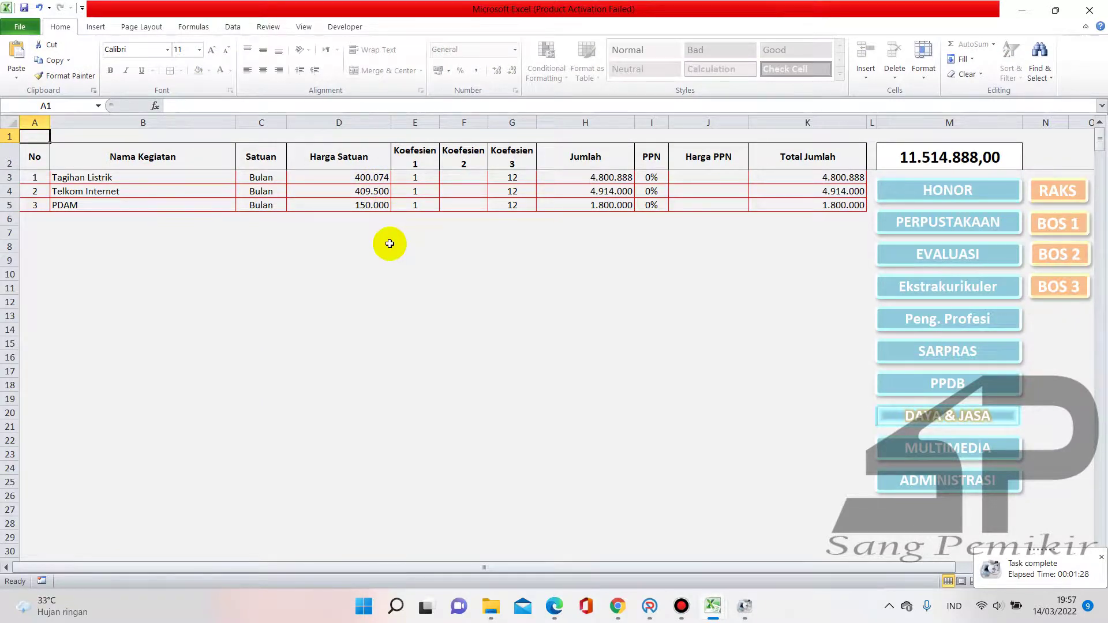
Switch to the Book1 calculator workbook and enter the target electricity bill of 400074 in cell E2
mouse_move(713, 604)
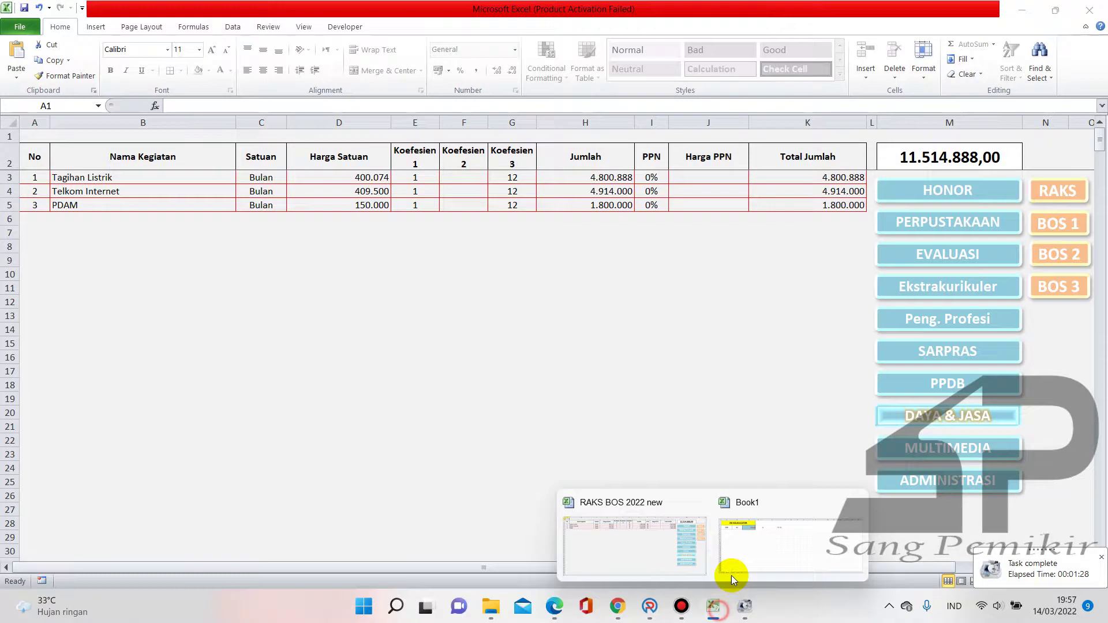
click(749, 542)
click(81, 206)
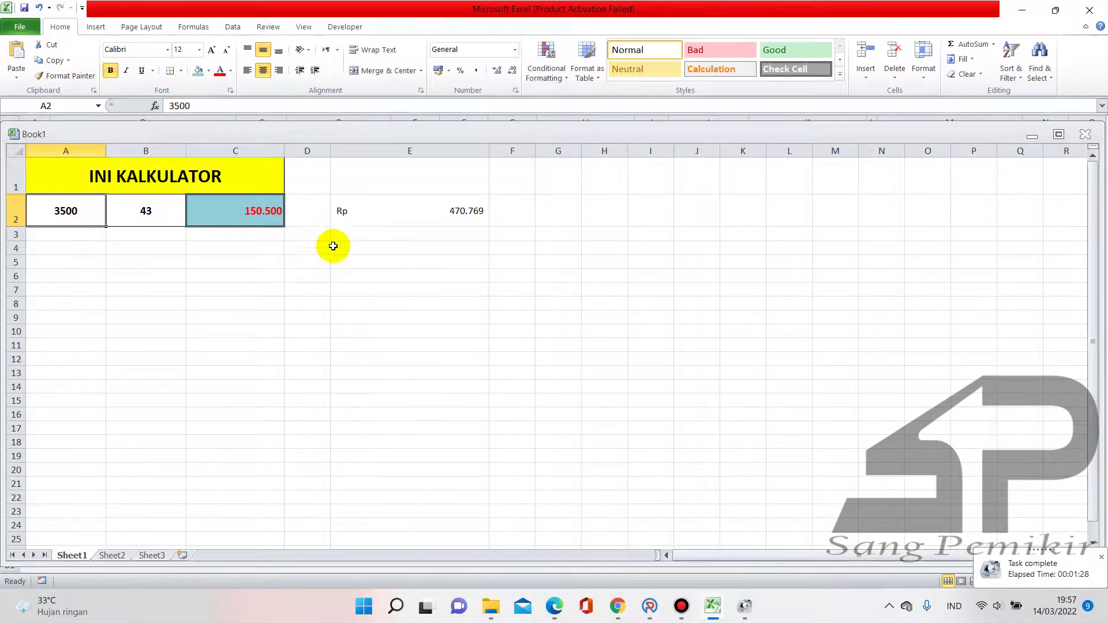
click(447, 218)
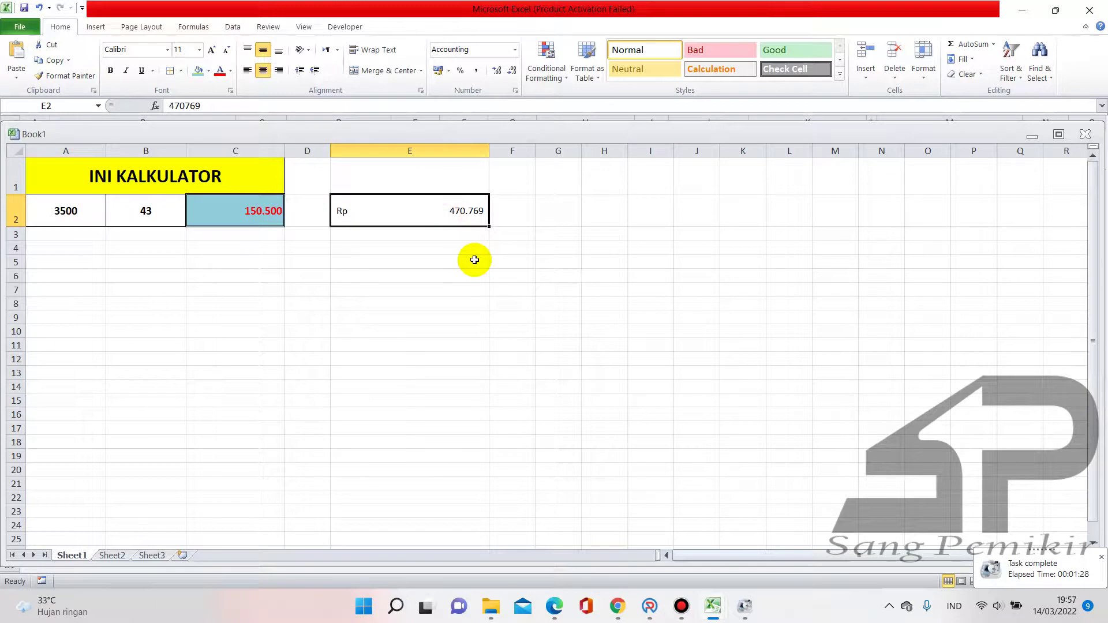
text(4)
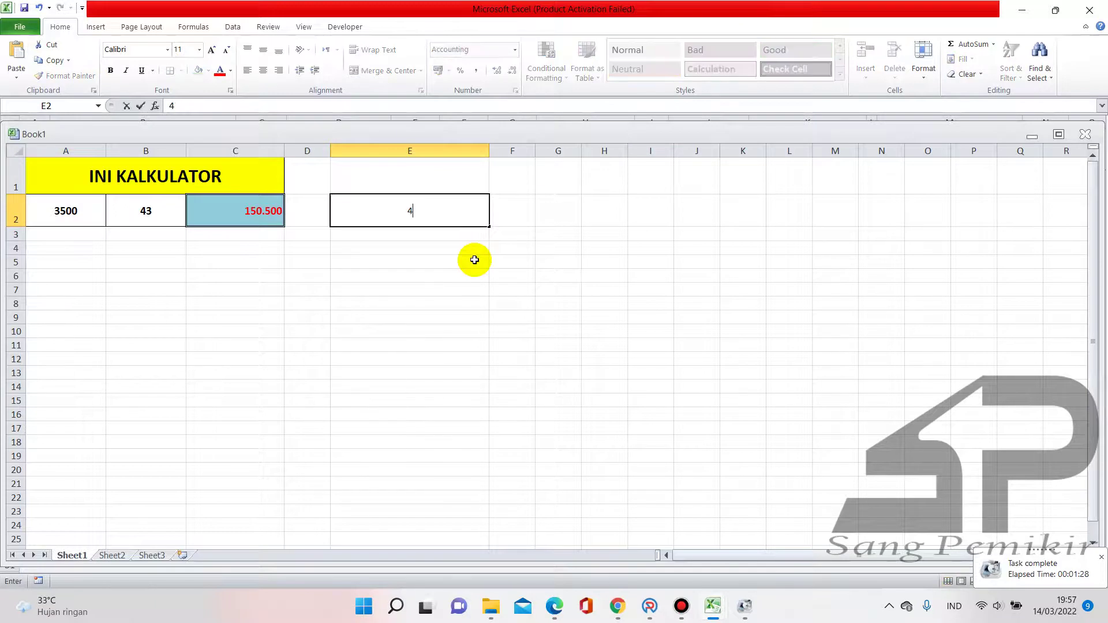
text(00074)
key(Return)
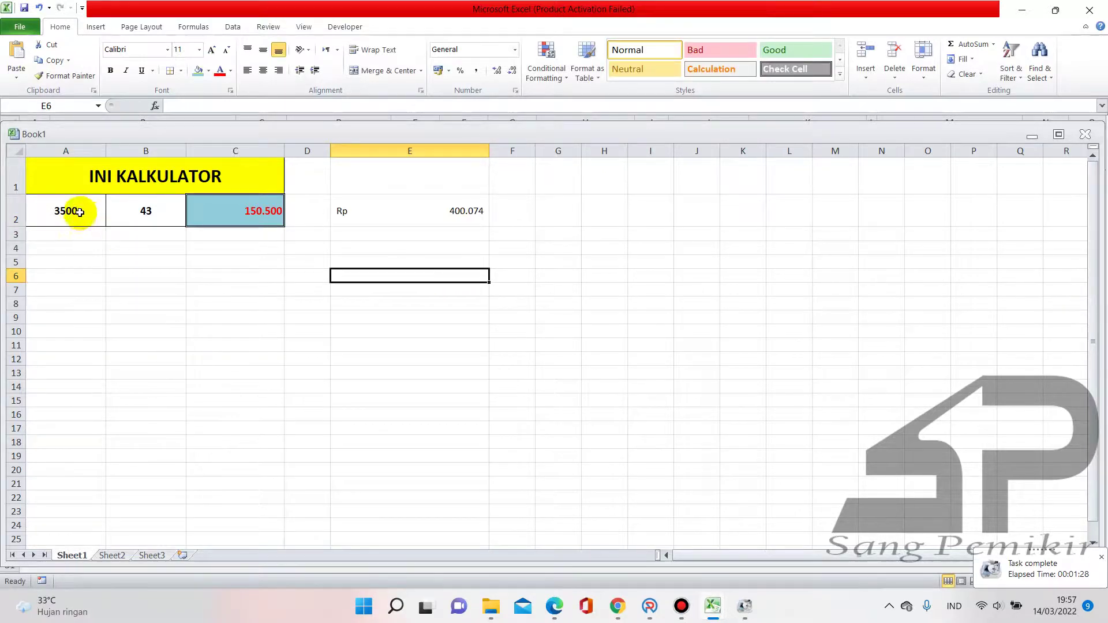
Set the calculator's unit price in cell A2 to 1400
click(75, 210)
text(14)
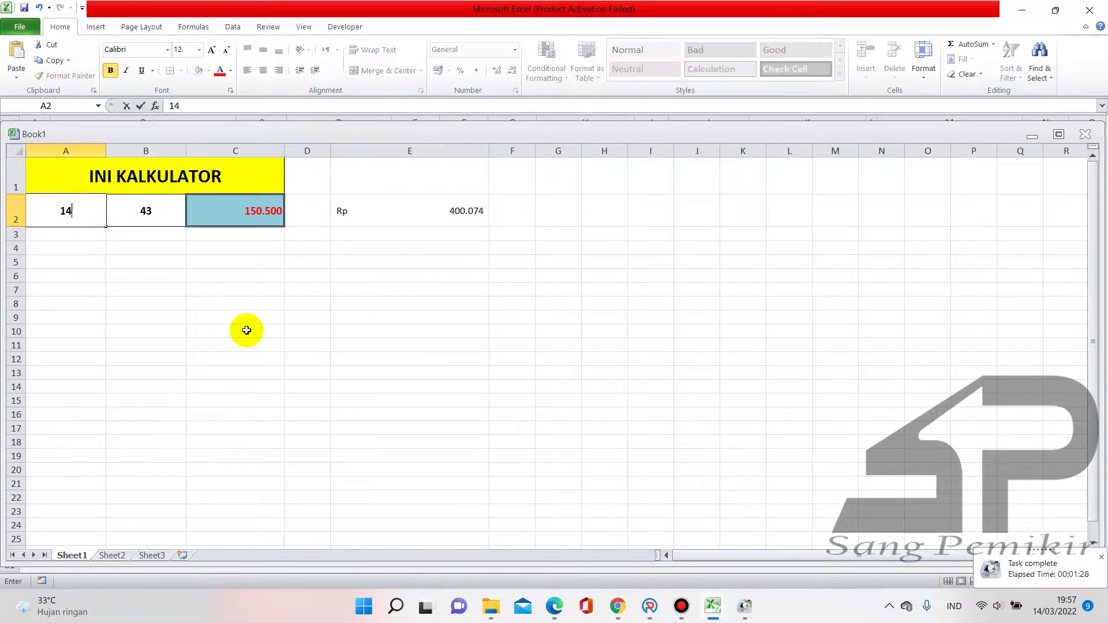
text(00)
click(172, 216)
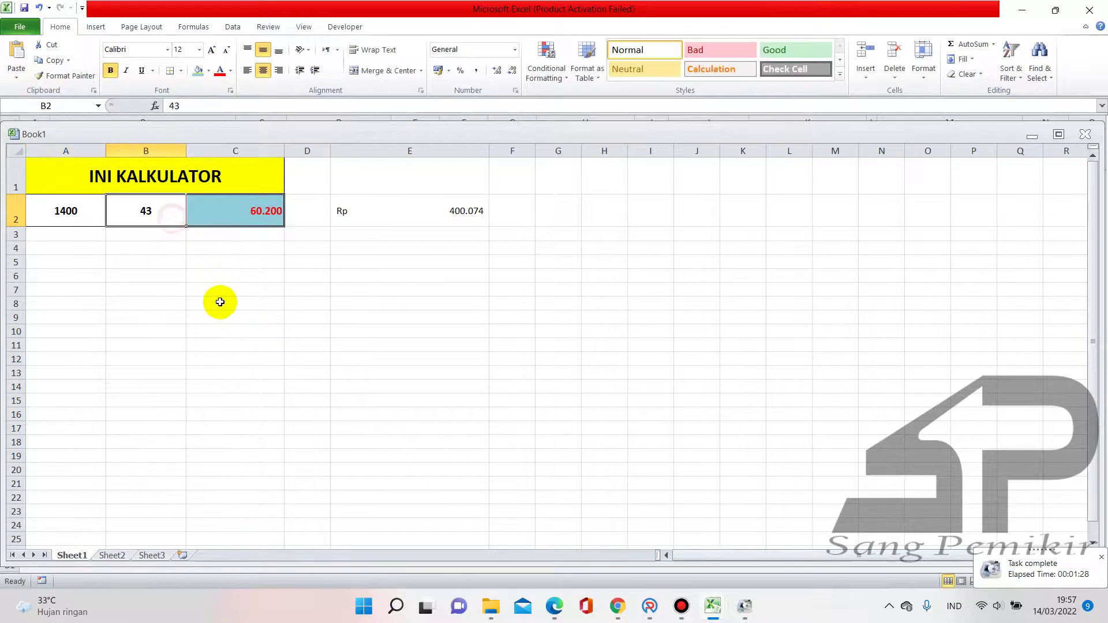
Try the quantities 53, 430 and 350 in cell B2 to approach the target bill amount
text(53)
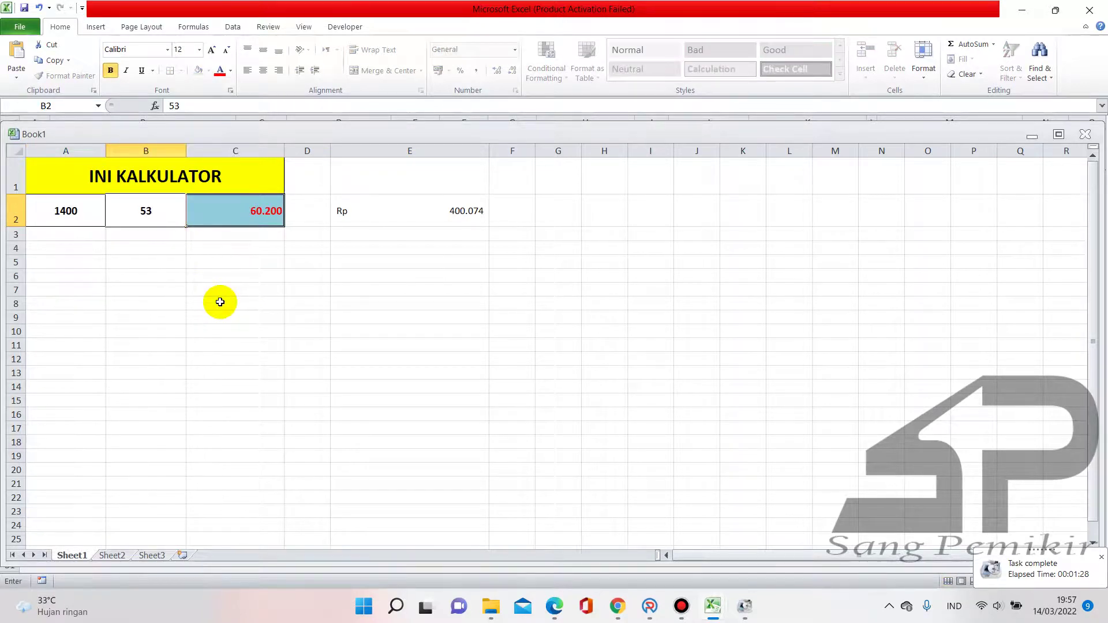
key(Return)
key(Up)
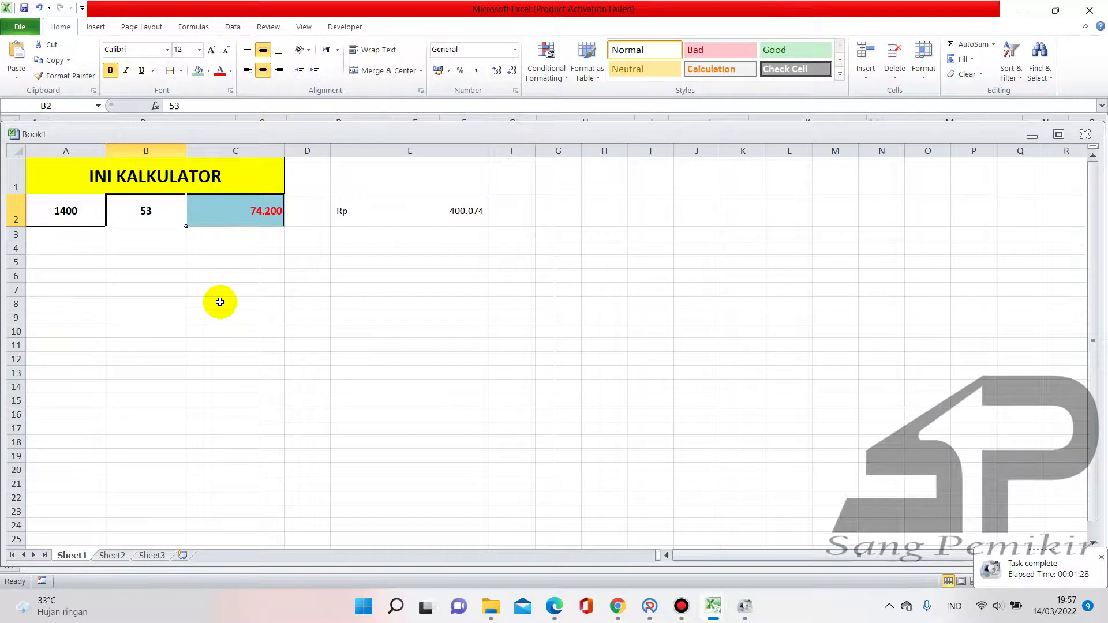
text(430)
key(Return)
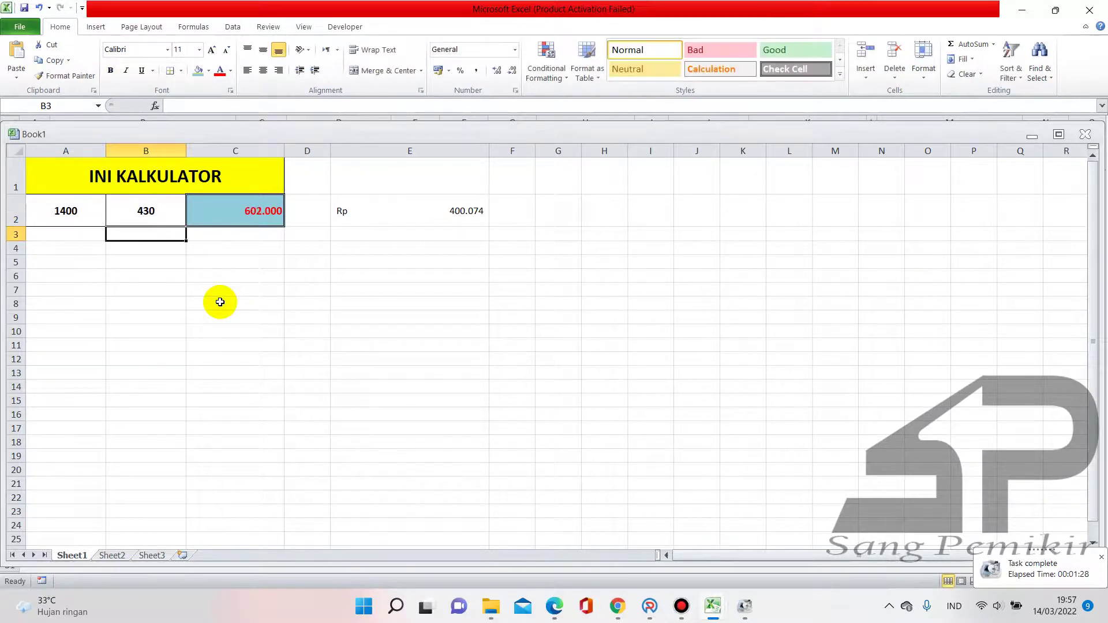
key(Up)
text(30)
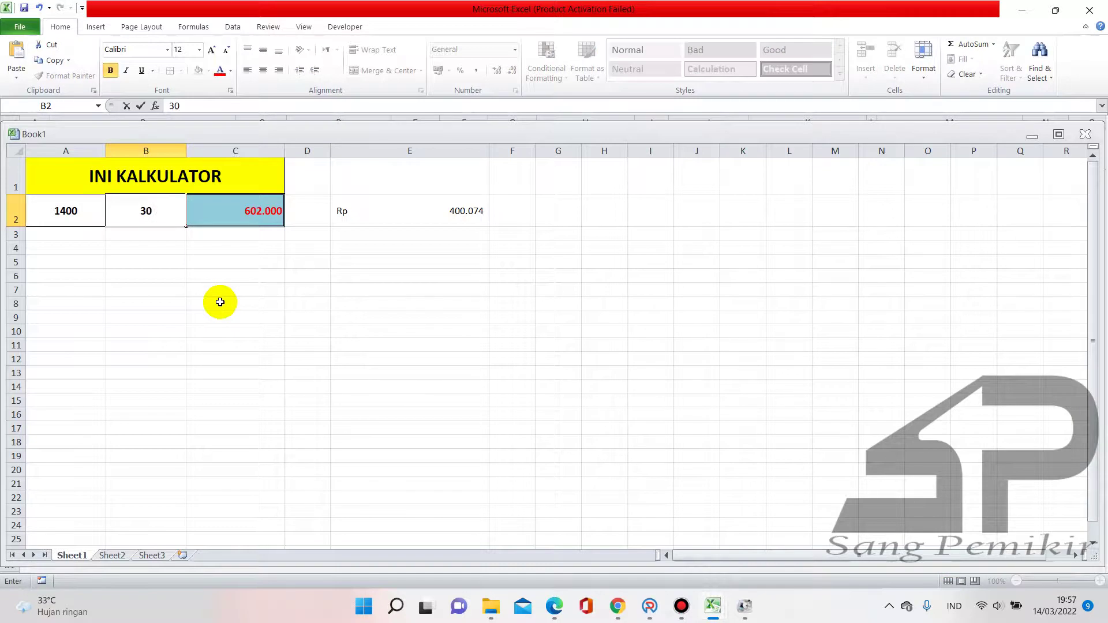
key(BackSpace)
text(50)
key(Return)
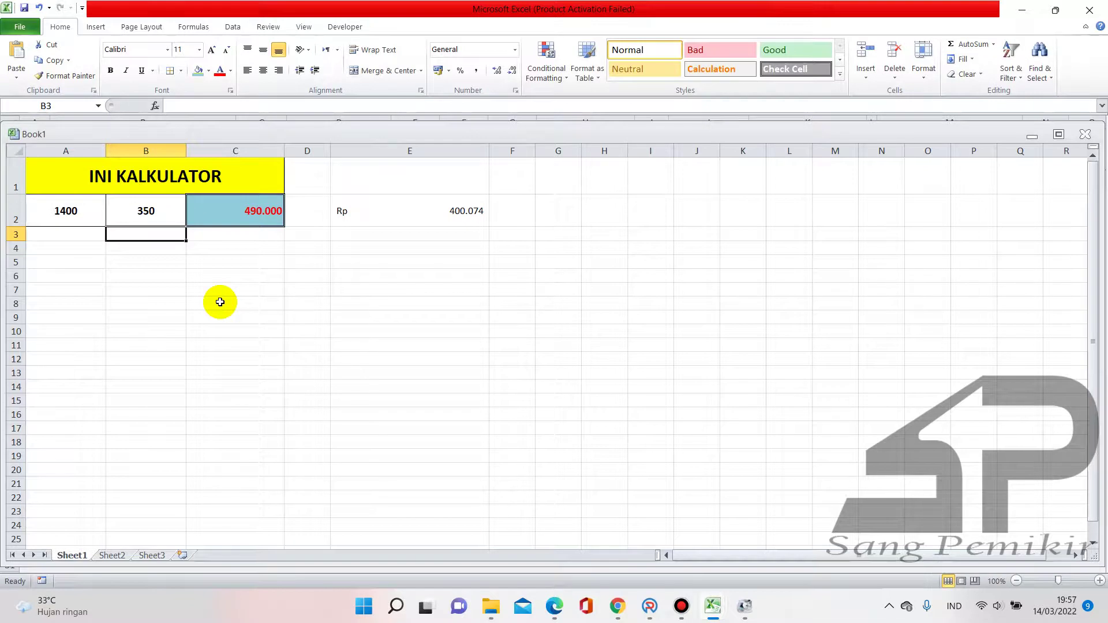
Try the quantities 315 and 290 in cell B2 to get closer to the target bill amount
key(Up)
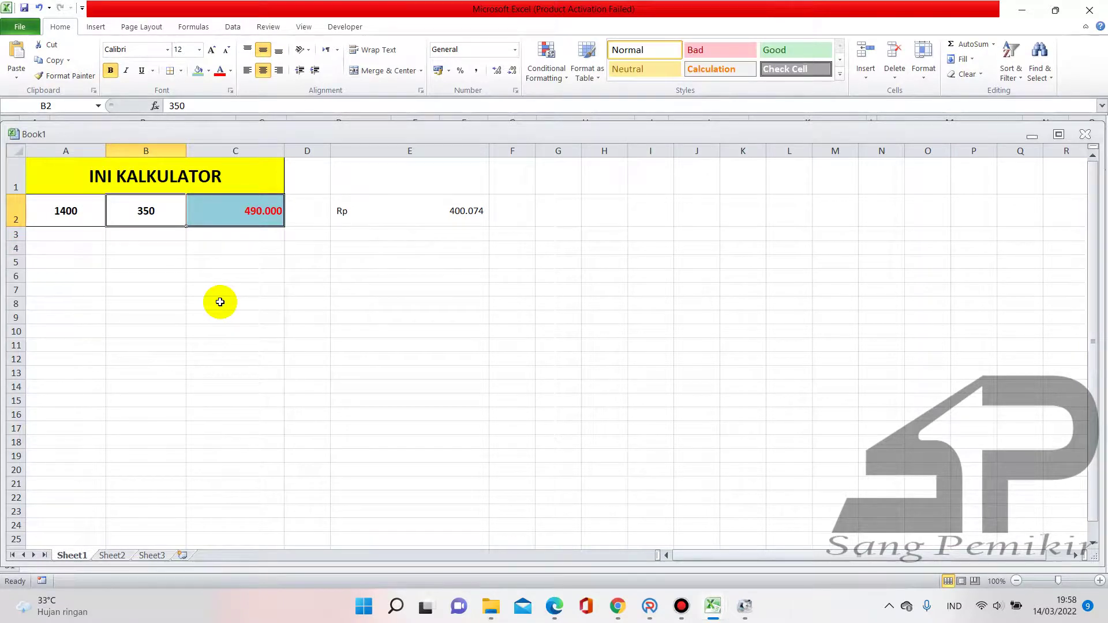
text(3)
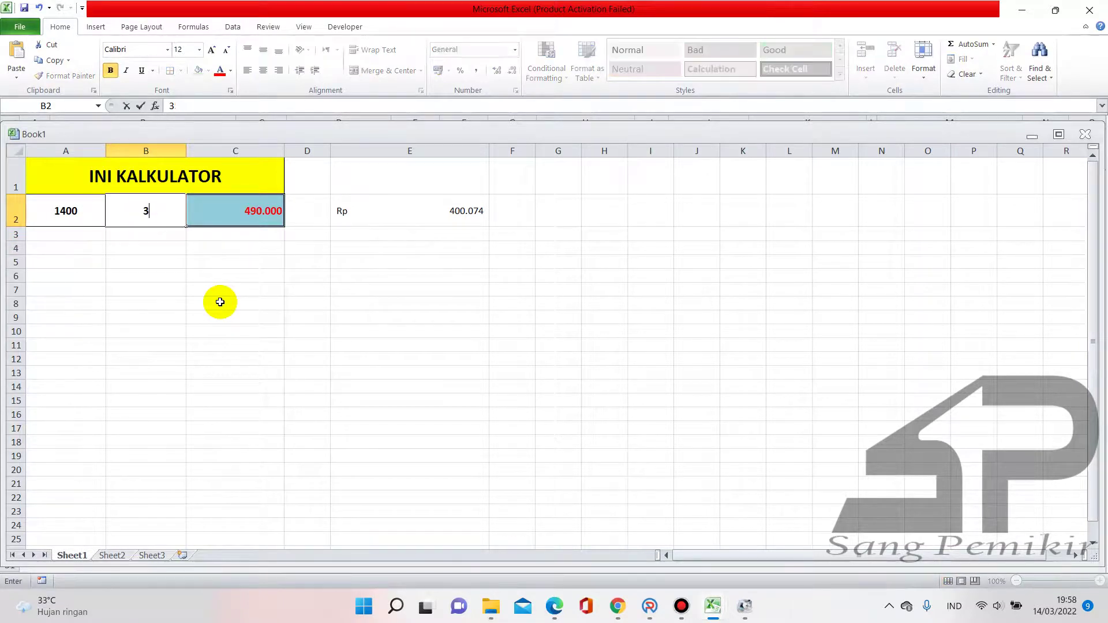
text(15)
key(Return)
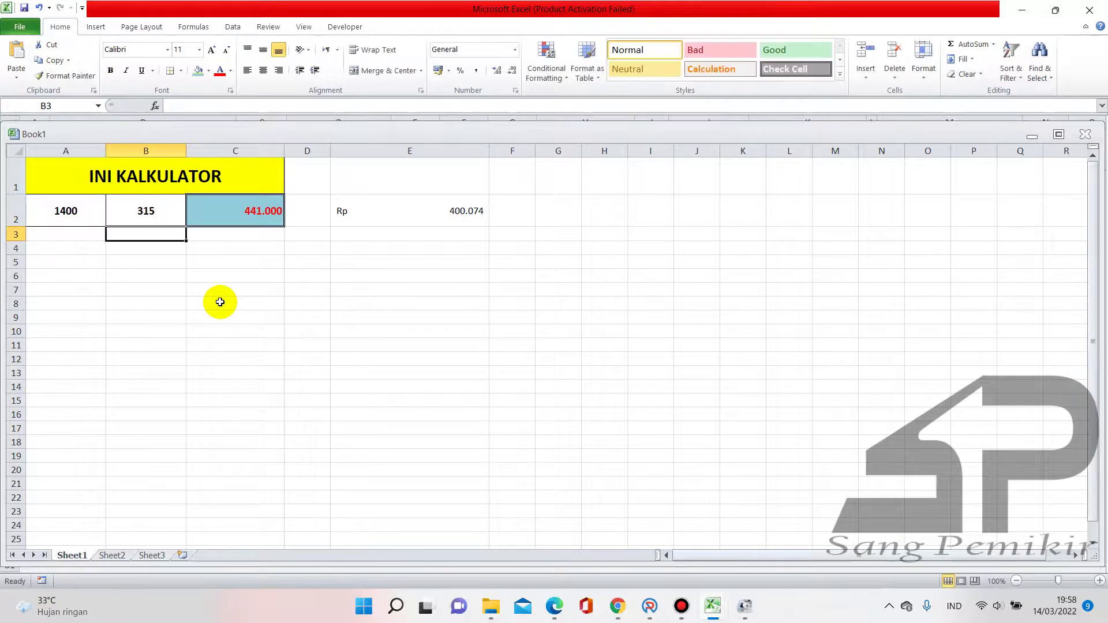
key(Up)
text(290)
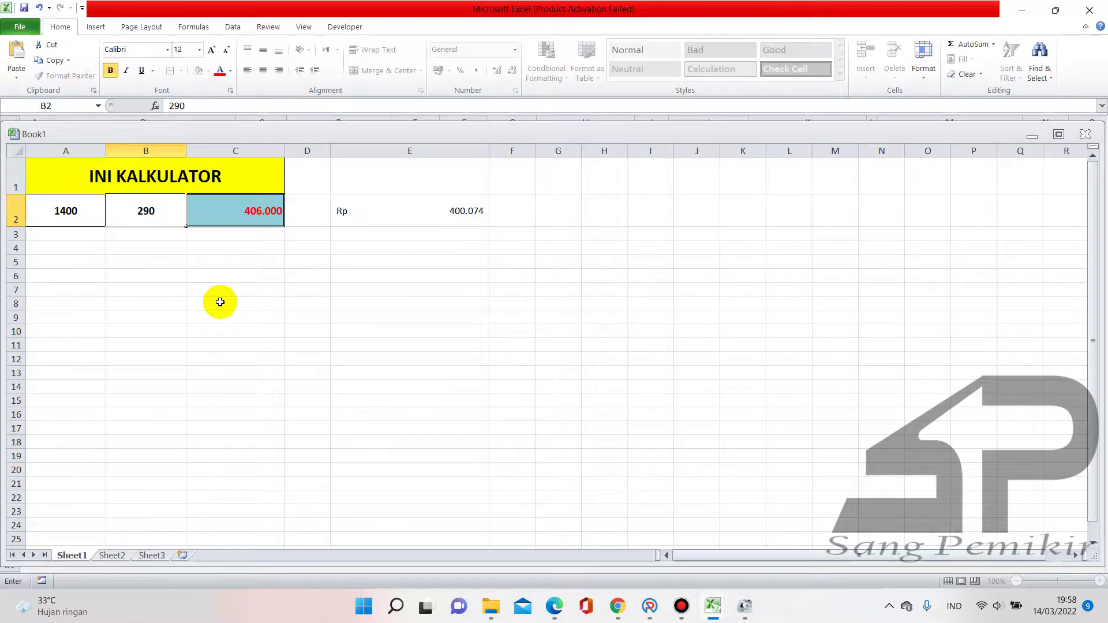
key(Return)
Set the calculator's quantity in cell B2 to 286 and switch back to the item list in ARKAS
key(Up)
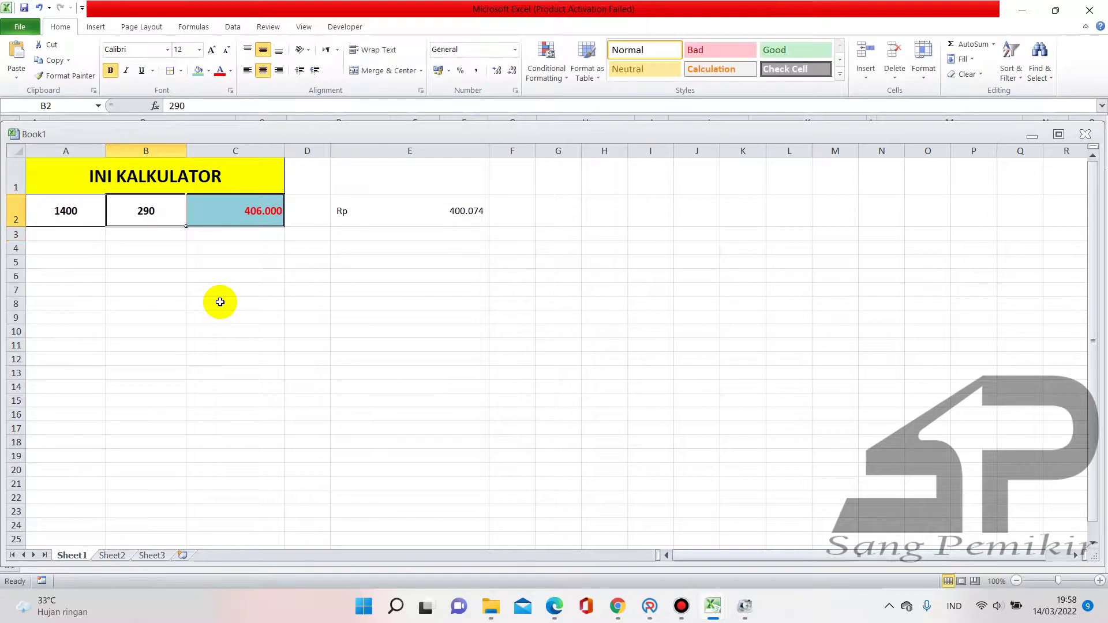
text(286)
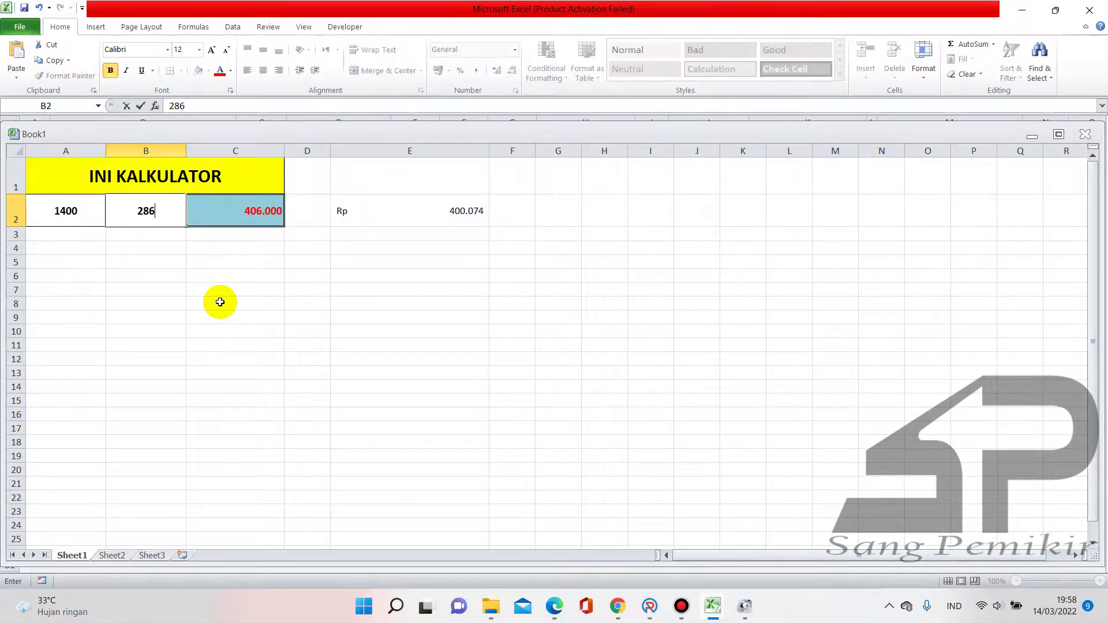
key(Return)
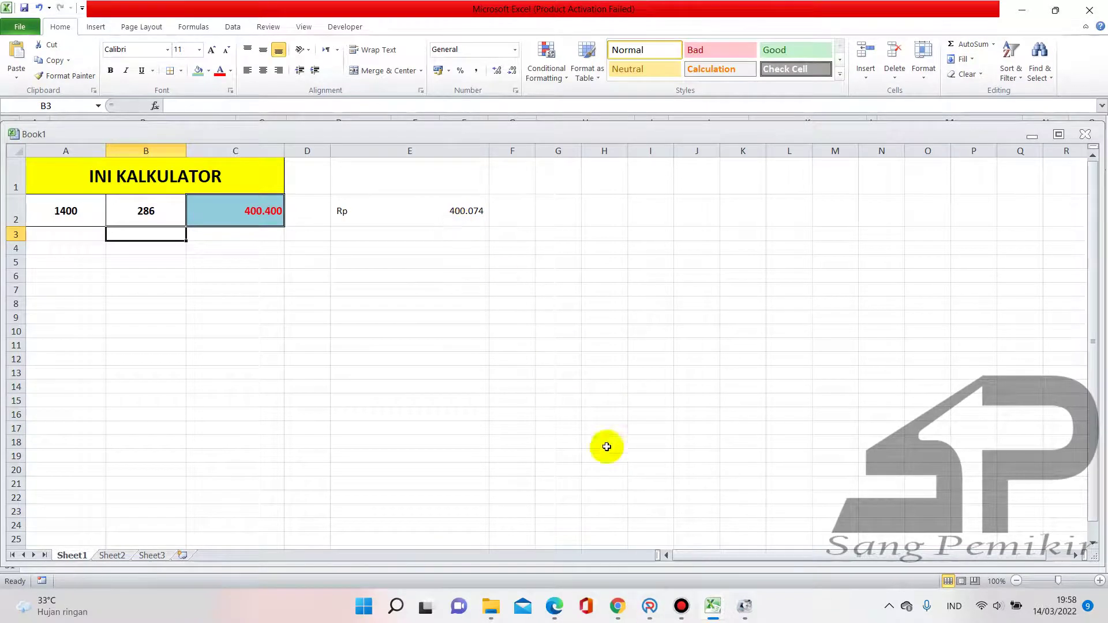
click(650, 606)
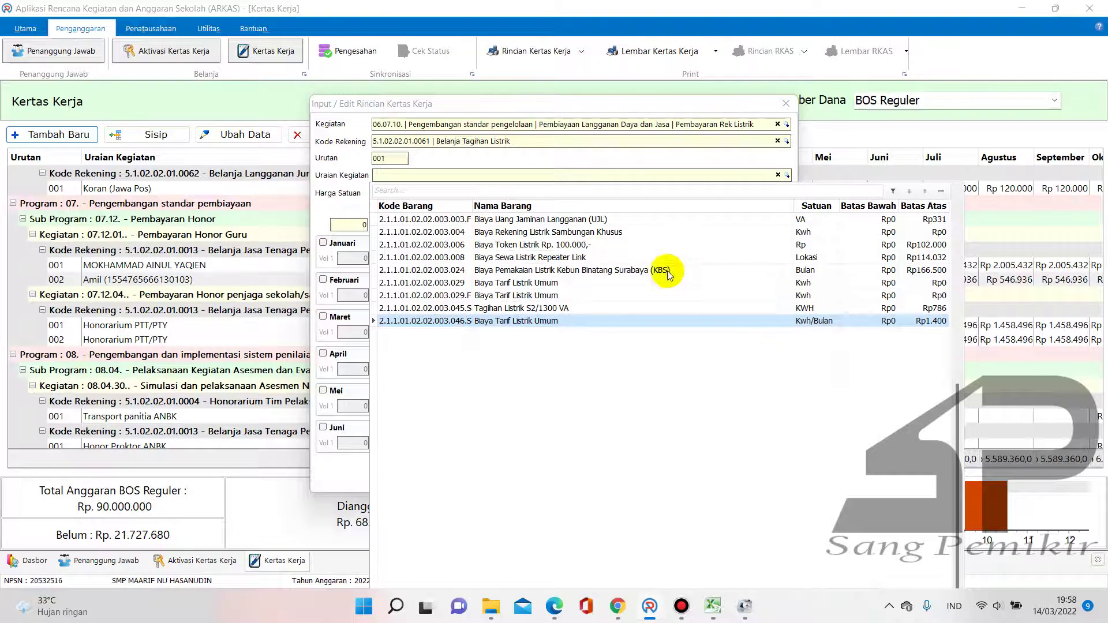
Pick out the Tagihan Listrik S2/1300 VA item, switch to the Book1 calculator in Excel and set the unit price in cell A2 to 786
click(922, 310)
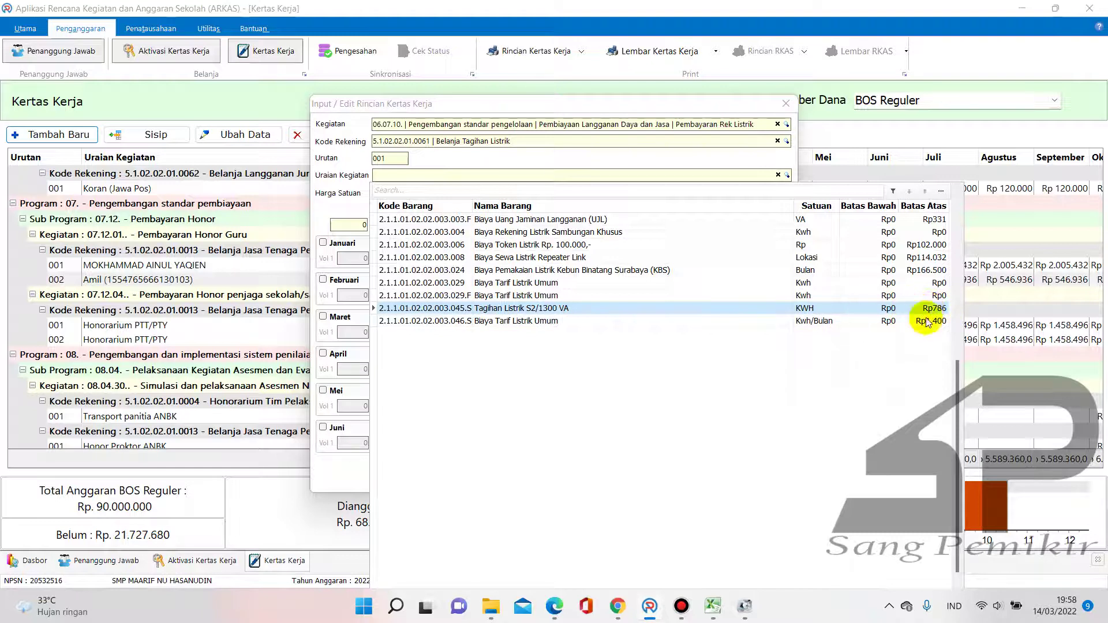
click(713, 606)
click(755, 520)
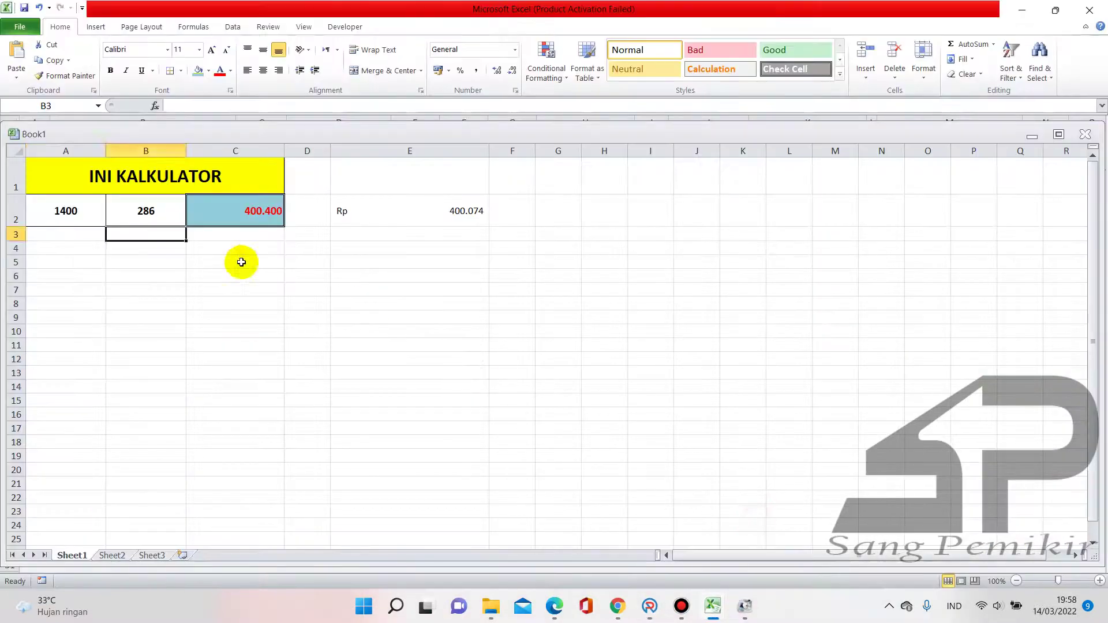
click(98, 216)
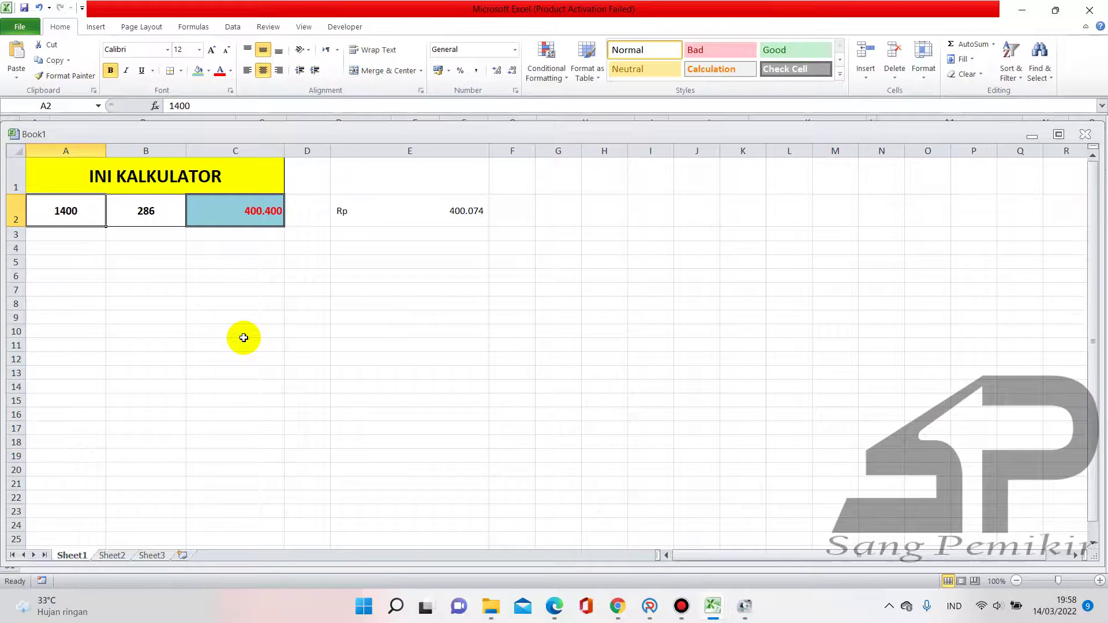
text(786)
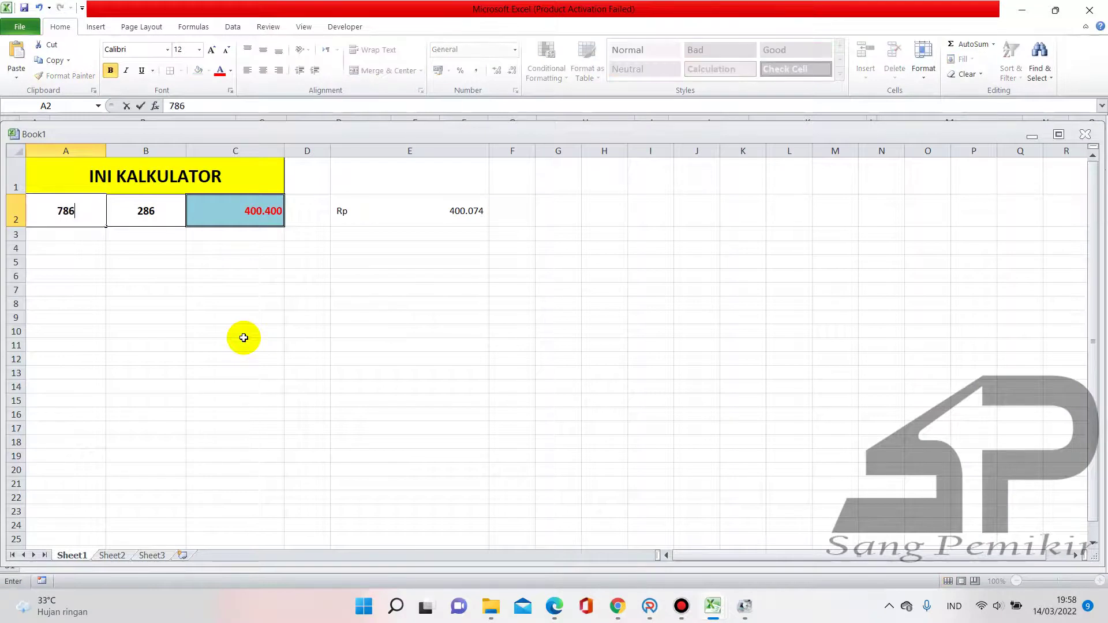
key(Tab)
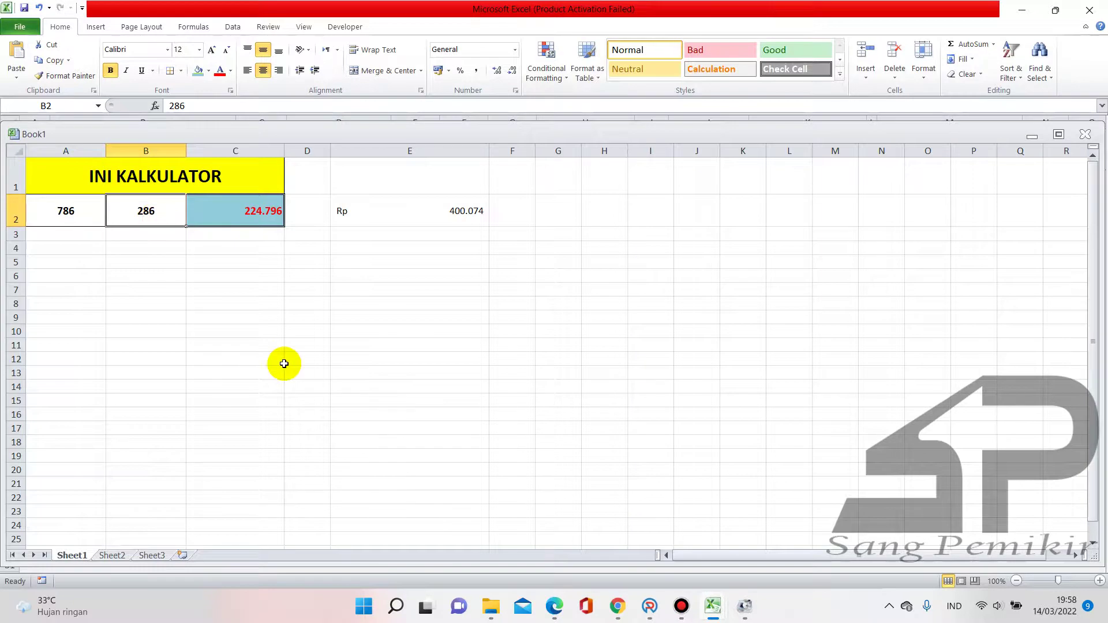
Try the quantities 550 and 540 in cell B2 to approach the planned bill amount
text(55)
key(Return)
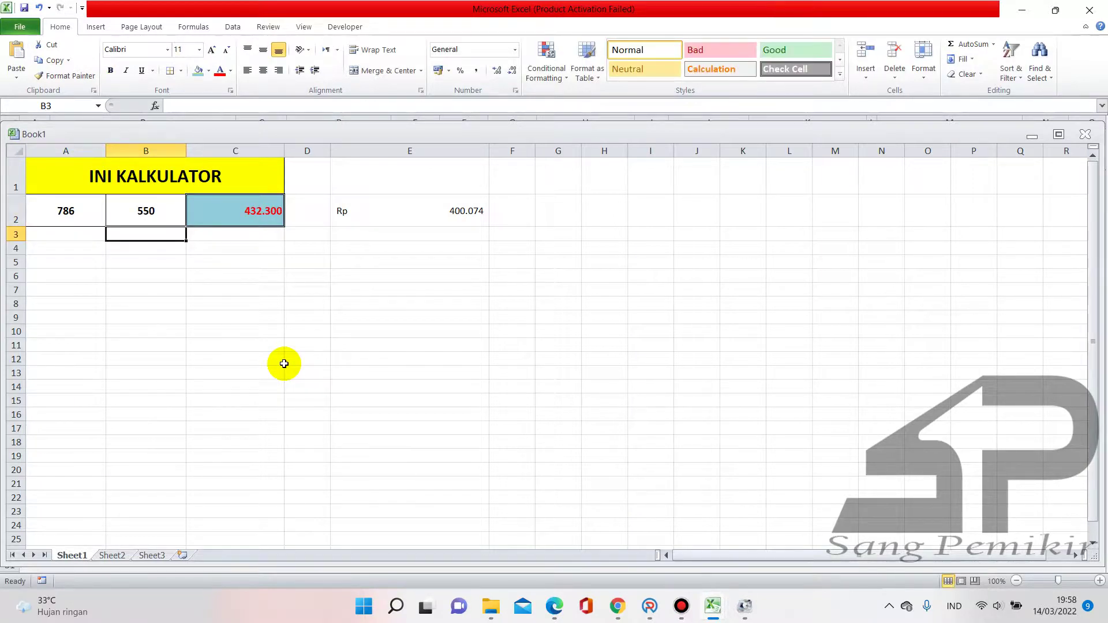
key(Up)
text(540)
key(Return)
key(Up)
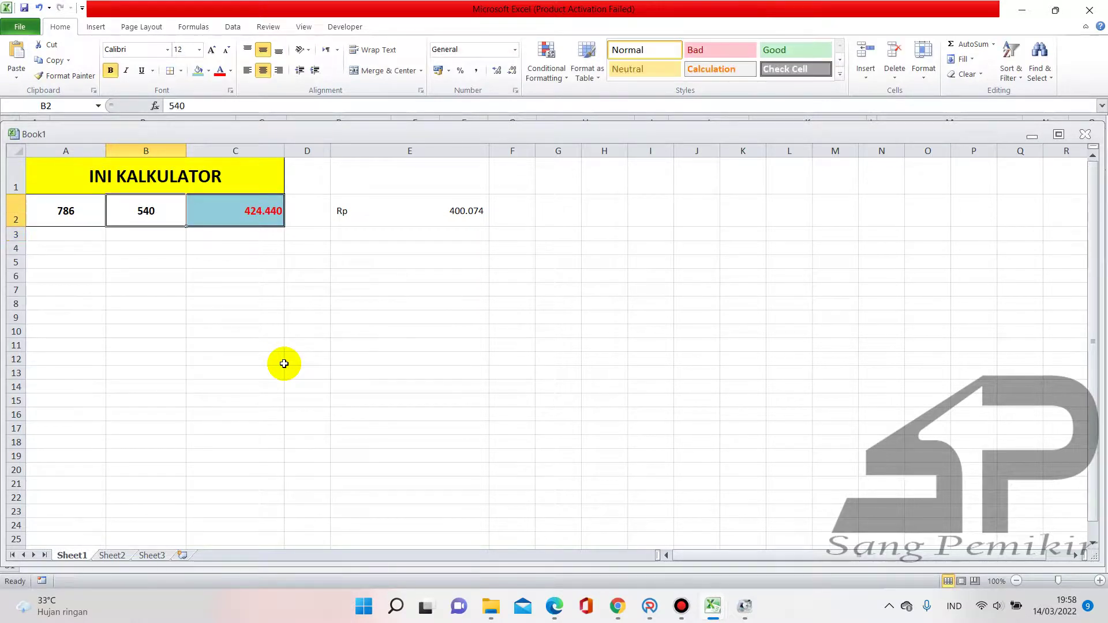
Try lower quantities in cell B2, including 520 and 510, to get closer to the planned bill amount
text(5)
key(Return)
key(Up)
text(520)
key(Return)
key(Up)
text(510)
key(Return)
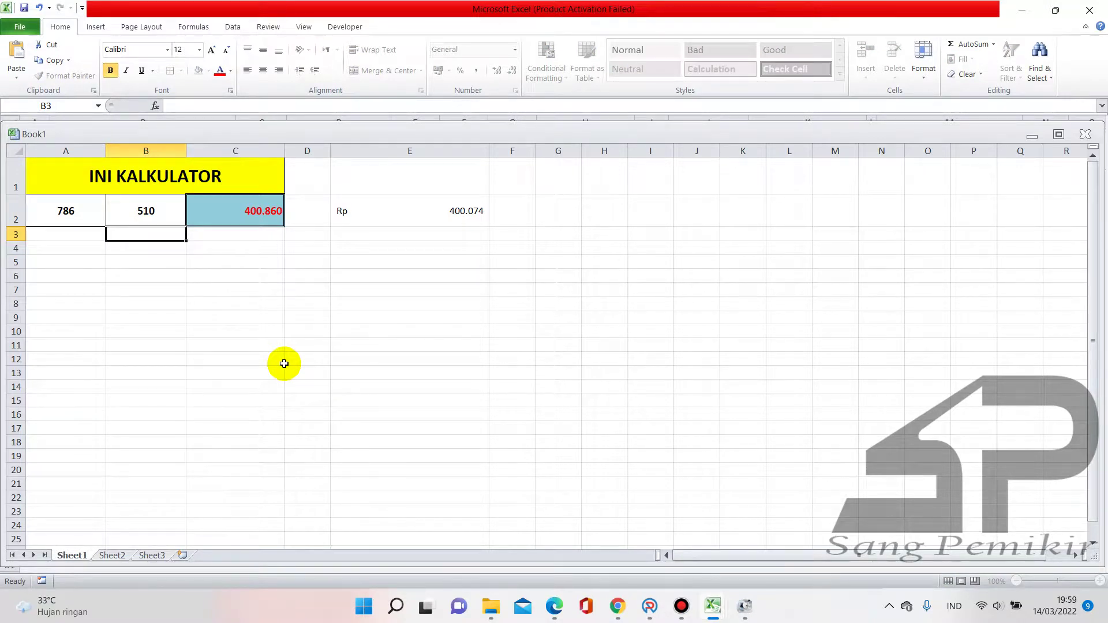
Try the quantity 508 in cell B2, then set it to 509 to match the planned bill amount
key(Up)
text(5)
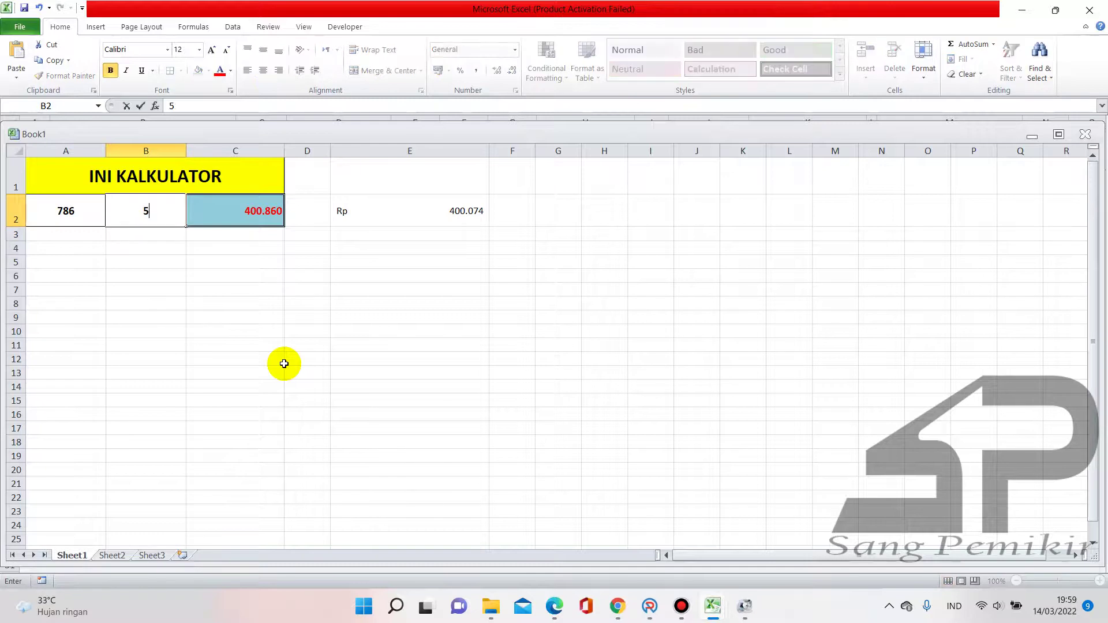
text(08)
key(Return)
key(Up)
text(509)
key(Return)
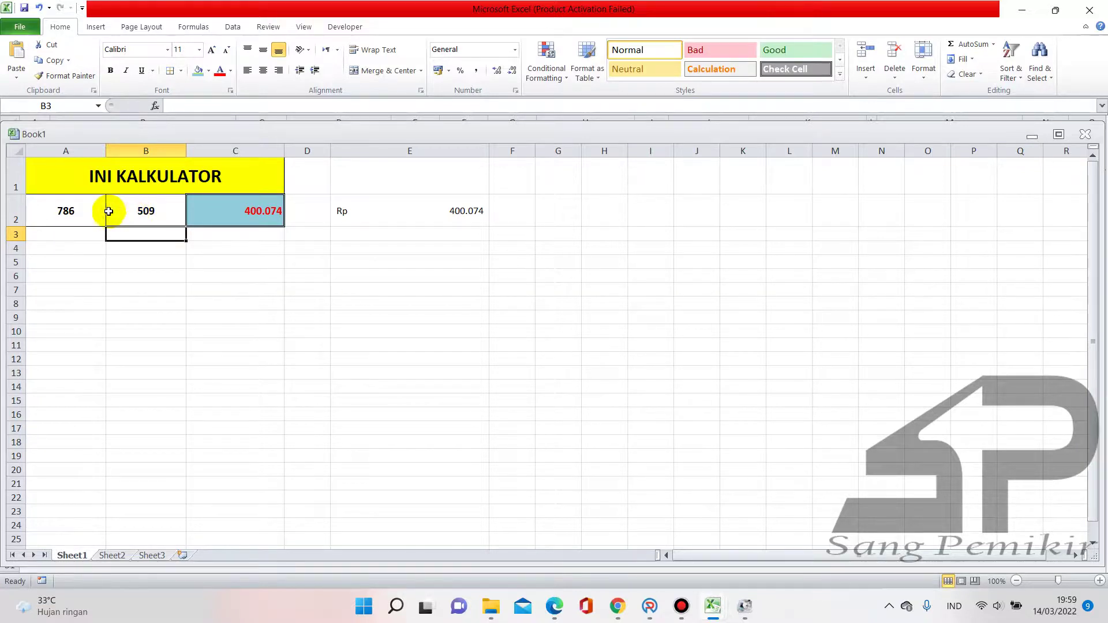
click(90, 209)
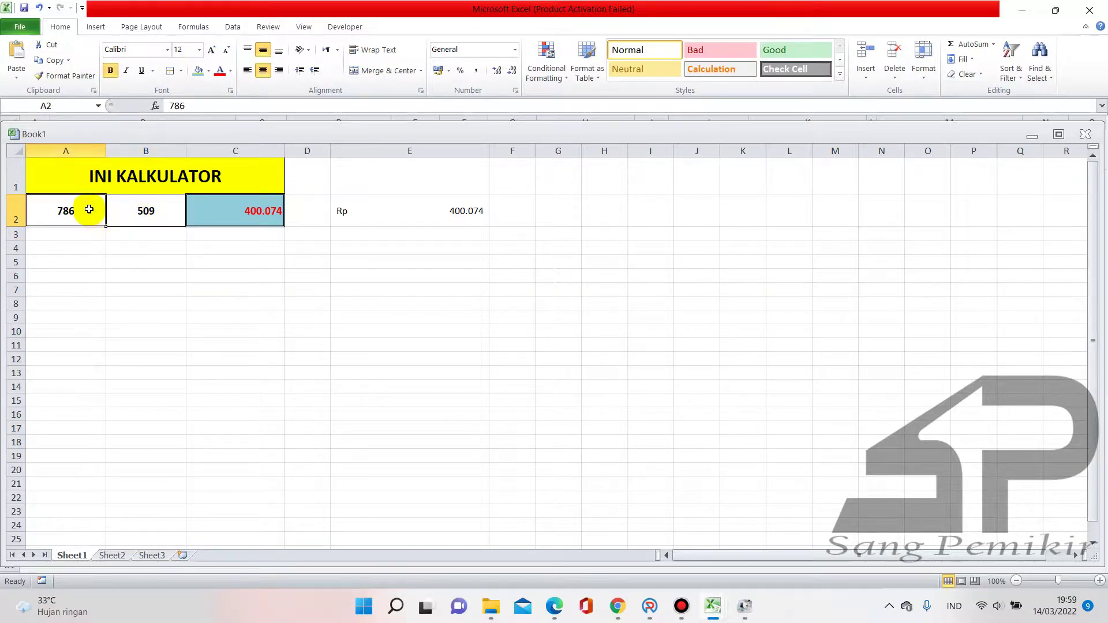
click(142, 217)
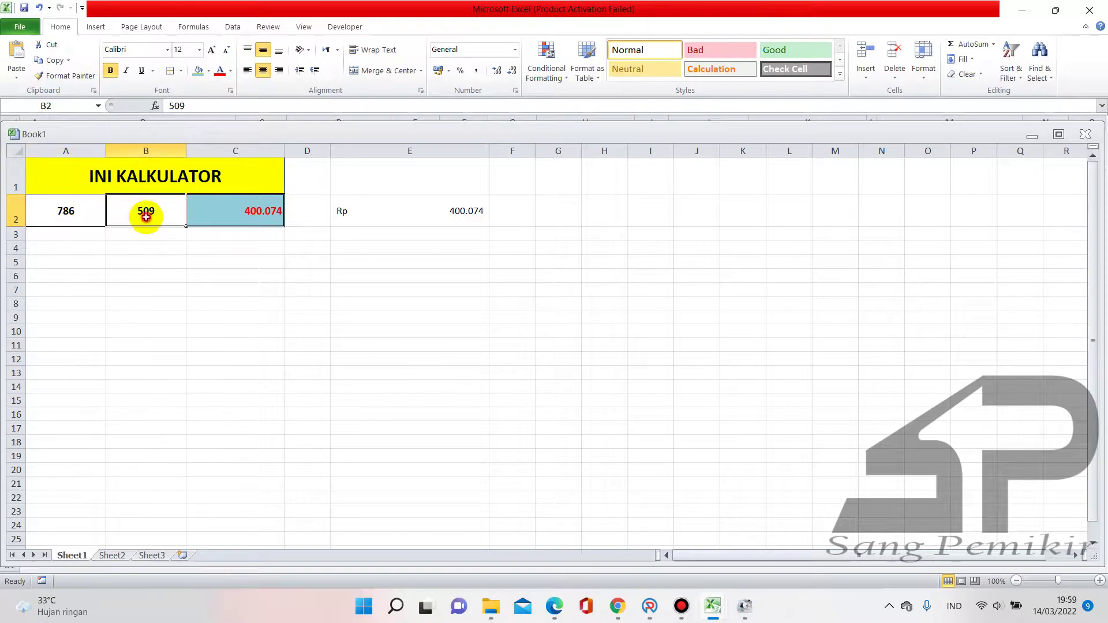
Switch back to ARKAS and choose Tagihan Listrik S2/1300 VA as the entry's activity description
click(650, 606)
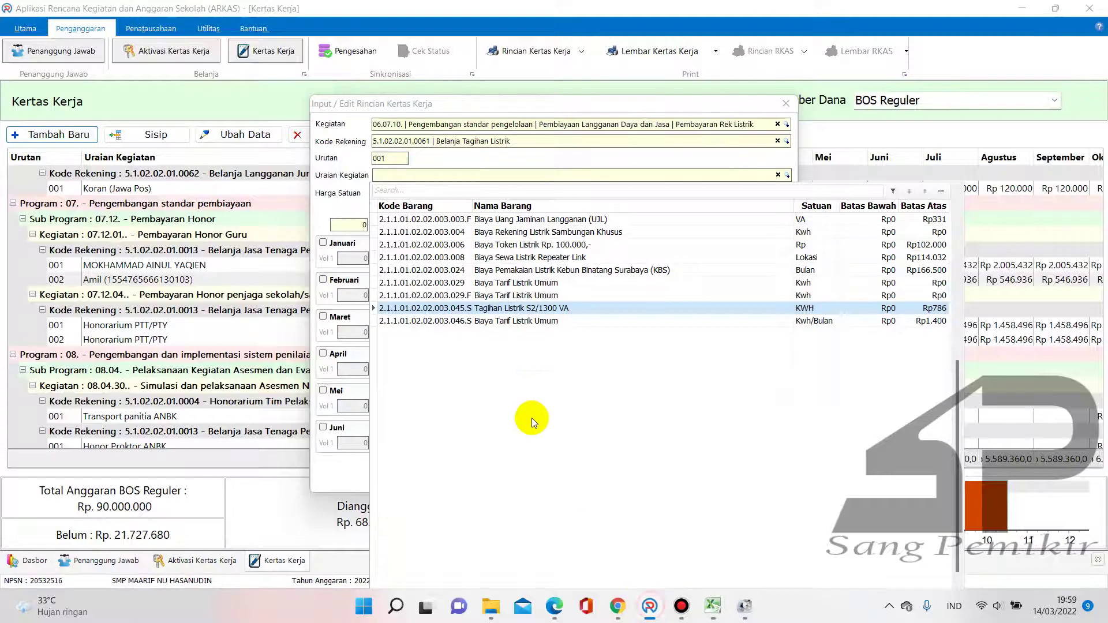
click(922, 311)
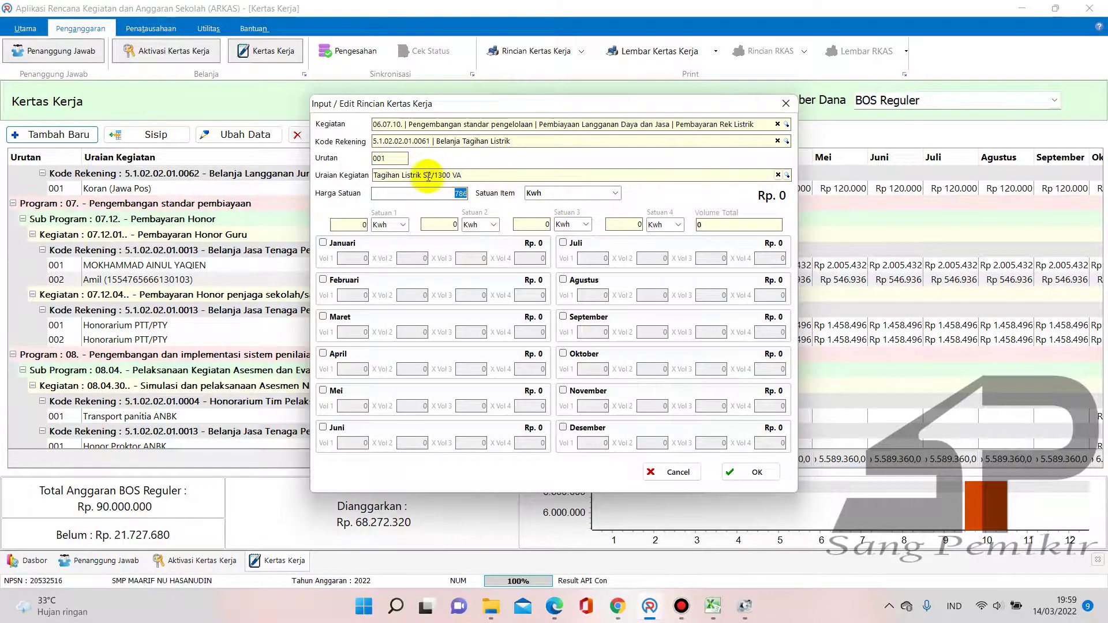
drag(452, 176, 442, 176)
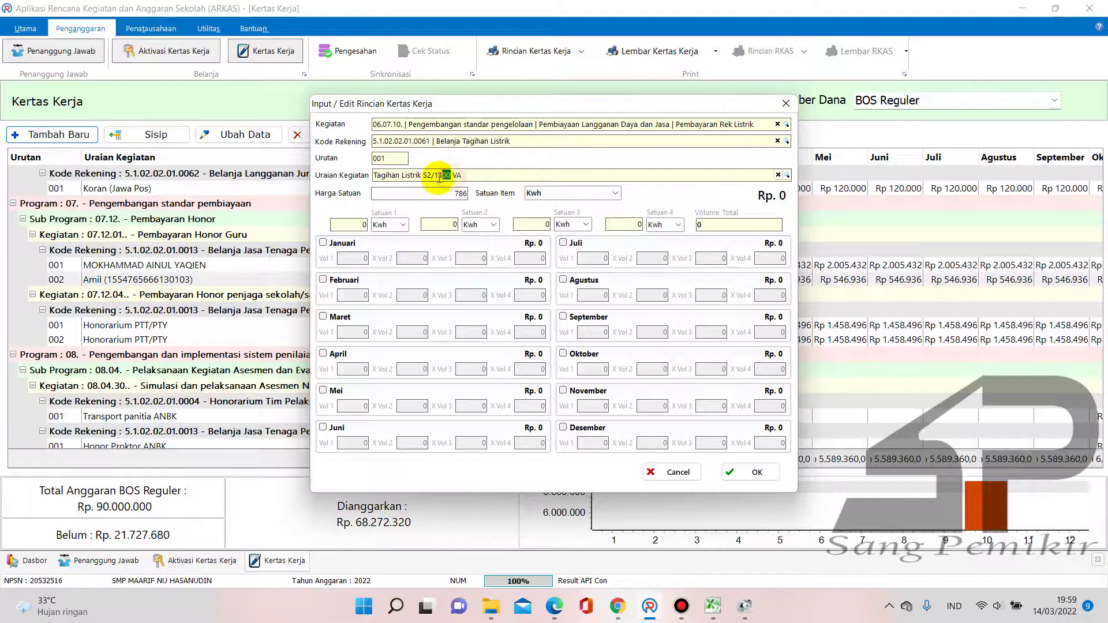
Enable all twelve months, Januari through Desember, for the electricity bill entry
click(330, 243)
click(324, 280)
click(324, 317)
click(324, 354)
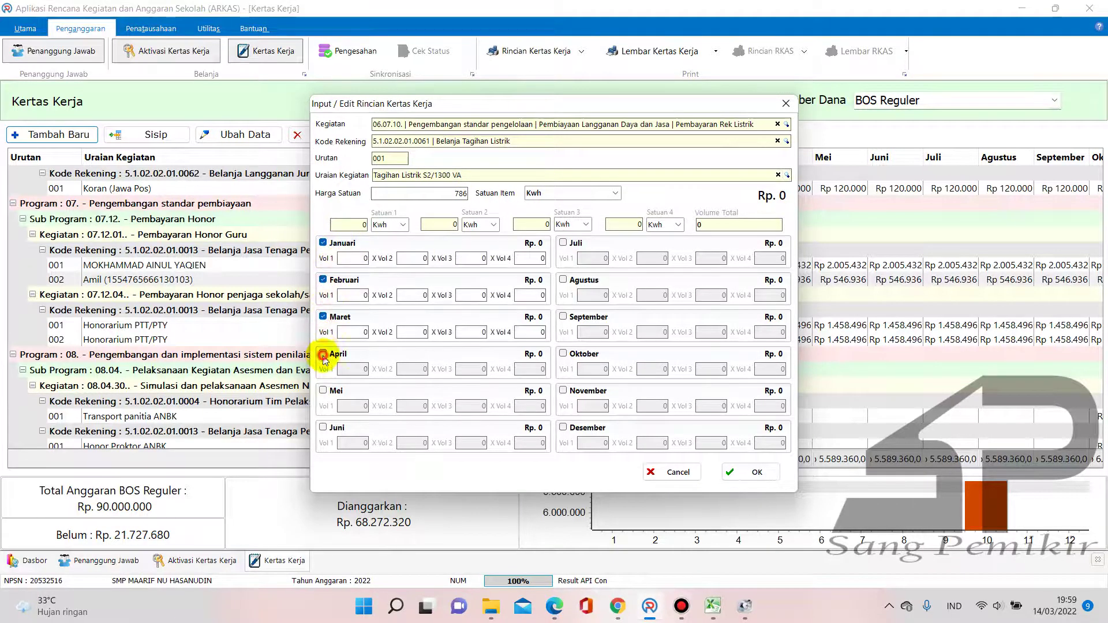
click(325, 396)
click(323, 428)
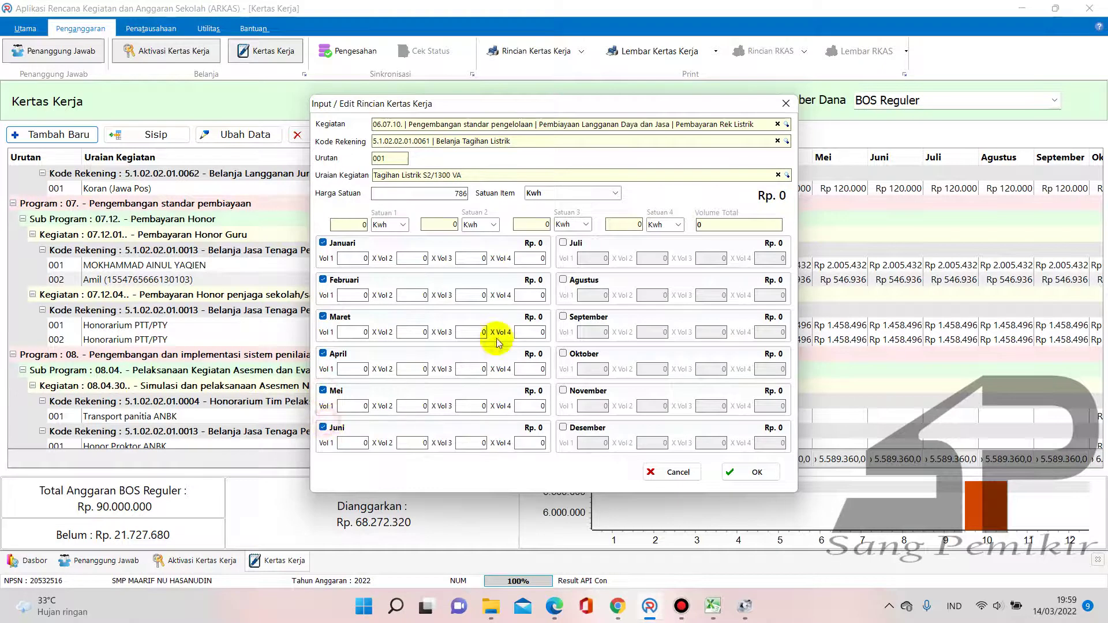
click(564, 247)
click(563, 282)
click(564, 319)
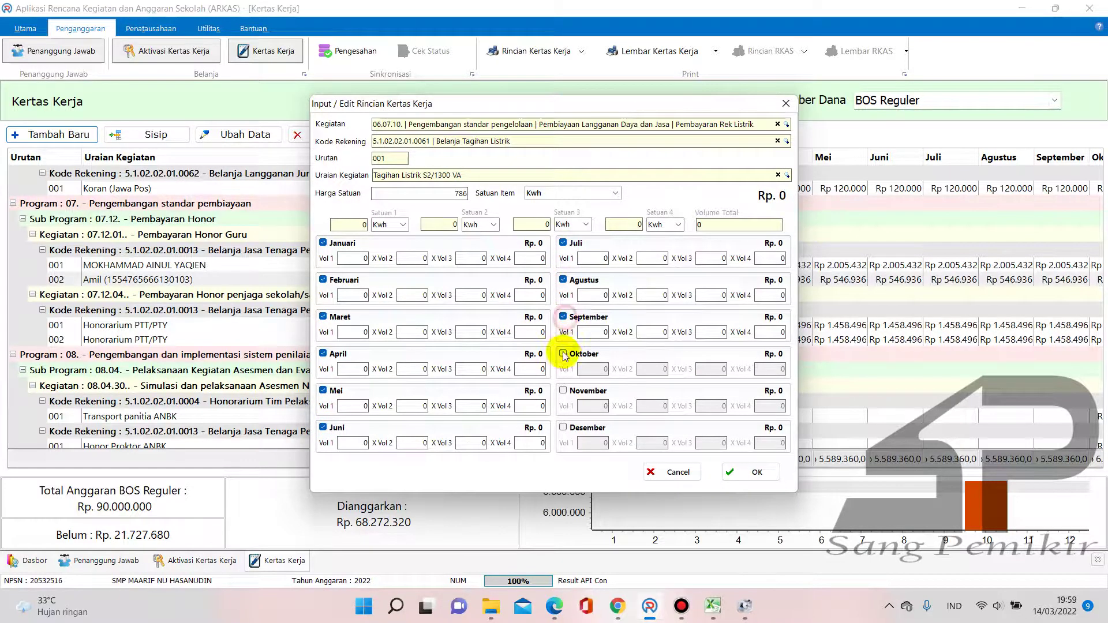
click(564, 356)
click(564, 390)
click(564, 427)
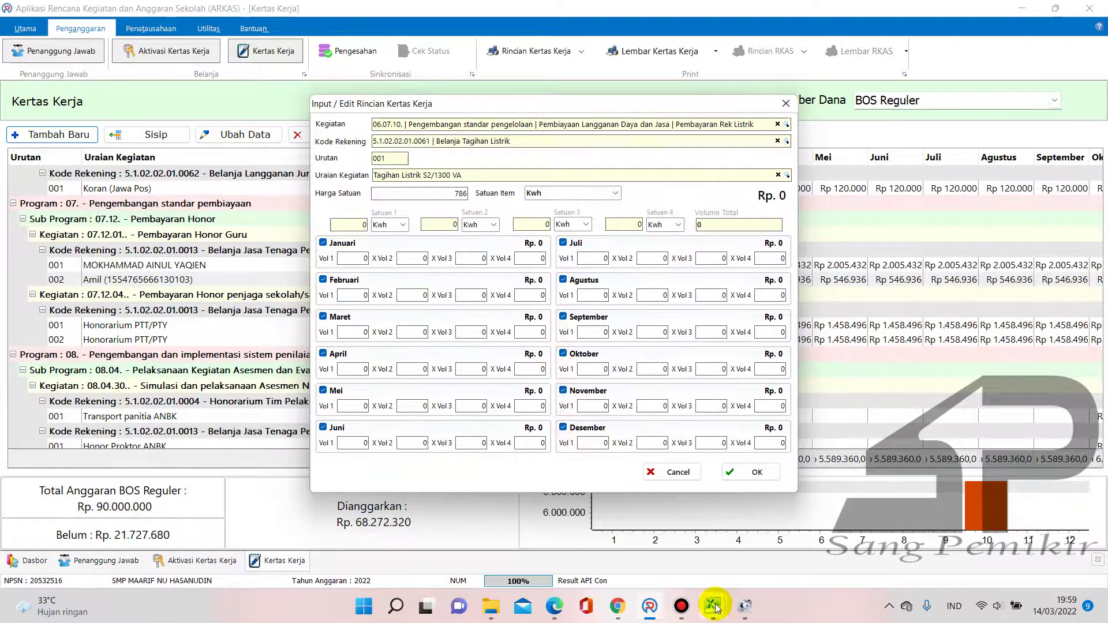
Check the quantity in the Excel calculator and enter 509 as Vol 1 for each month from Januari to Juni in ARKAS
mouse_move(713, 603)
click(756, 528)
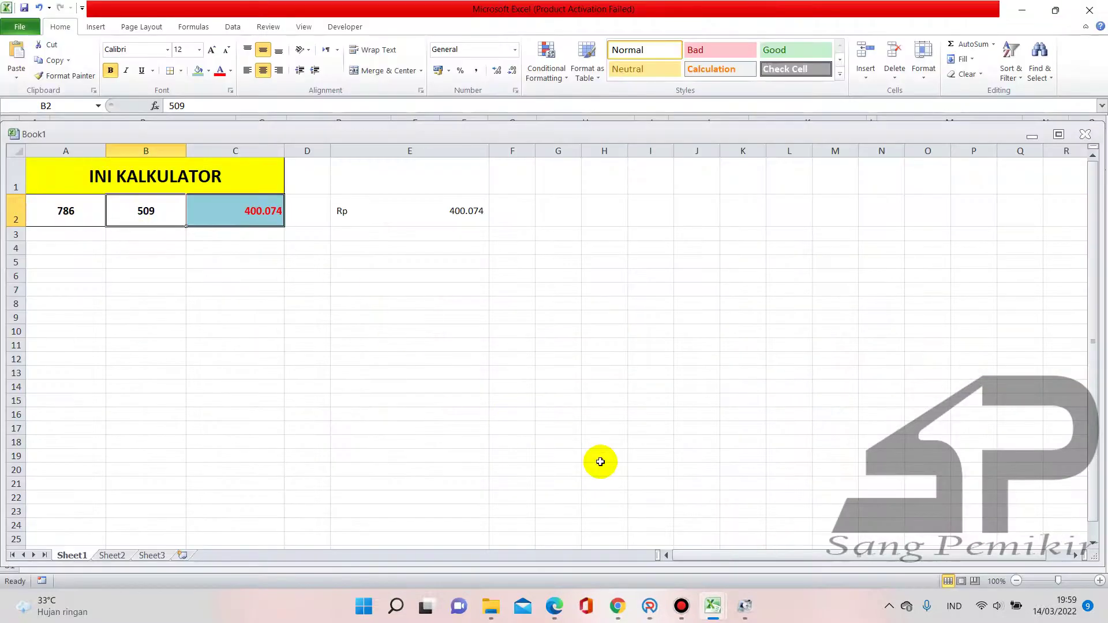
click(645, 607)
click(355, 257)
text(509)
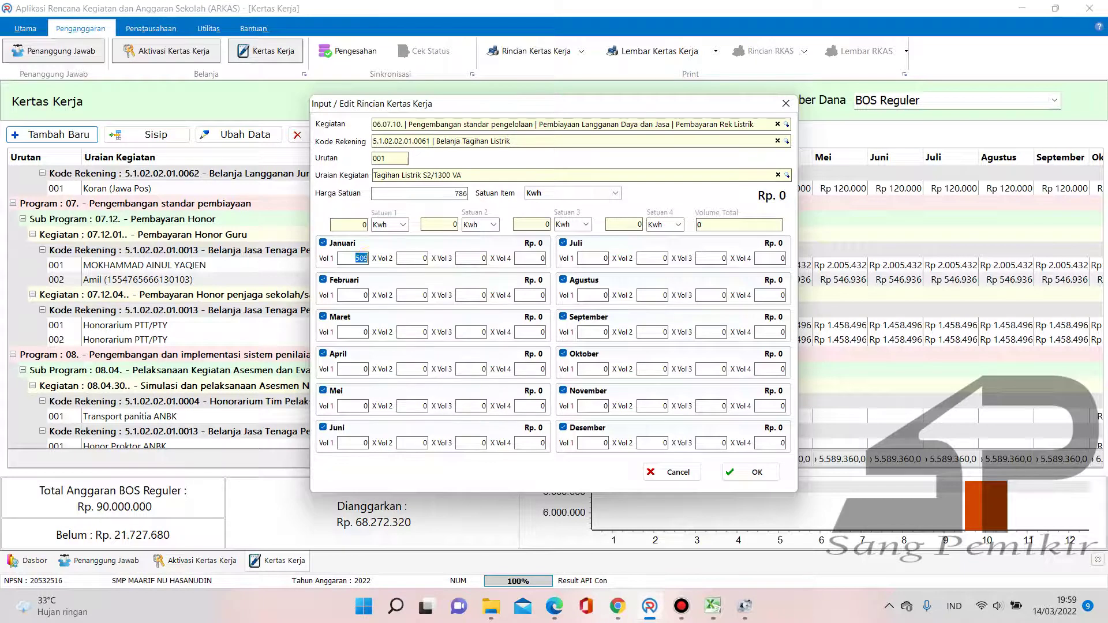
click(353, 295)
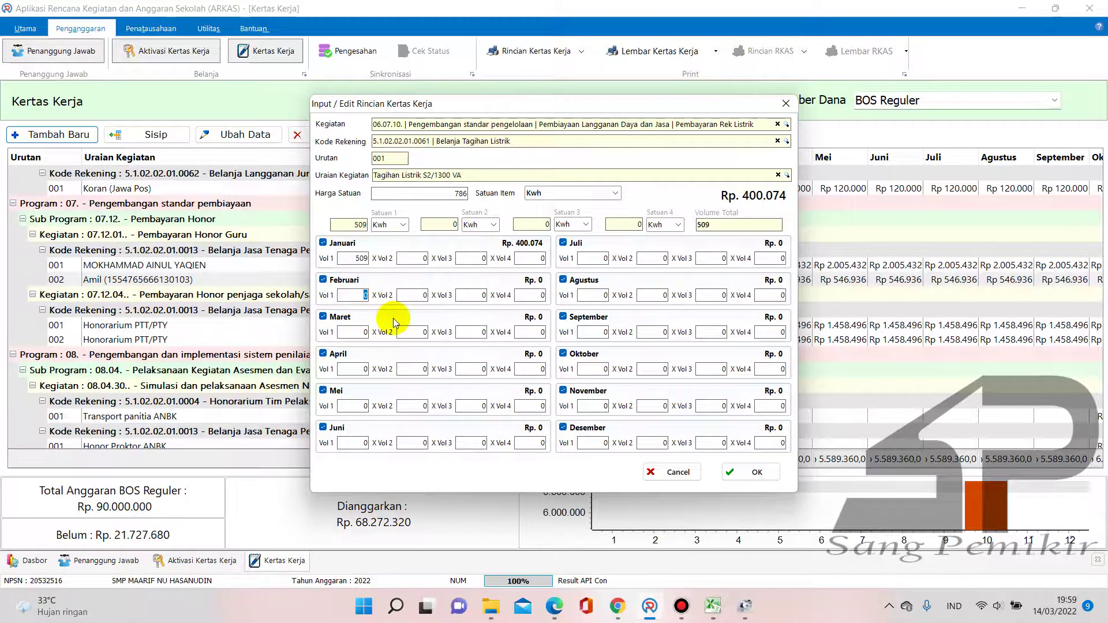
text(509)
click(361, 331)
text(509)
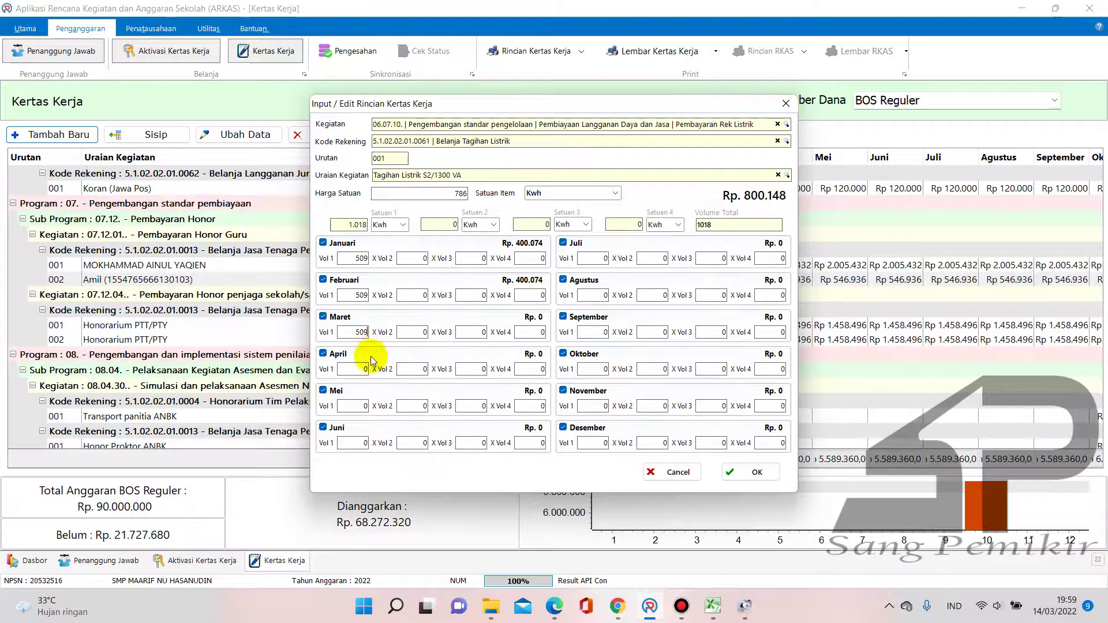
click(363, 368)
text(509)
click(361, 407)
text(509)
click(364, 442)
text(509)
Enter 509 as Vol 1 for each month from Juli to Desember
click(604, 258)
text(509)
click(603, 295)
text(509)
click(601, 332)
text(509)
click(600, 370)
text(509)
click(598, 406)
text(509)
click(600, 442)
text(509)
click(652, 443)
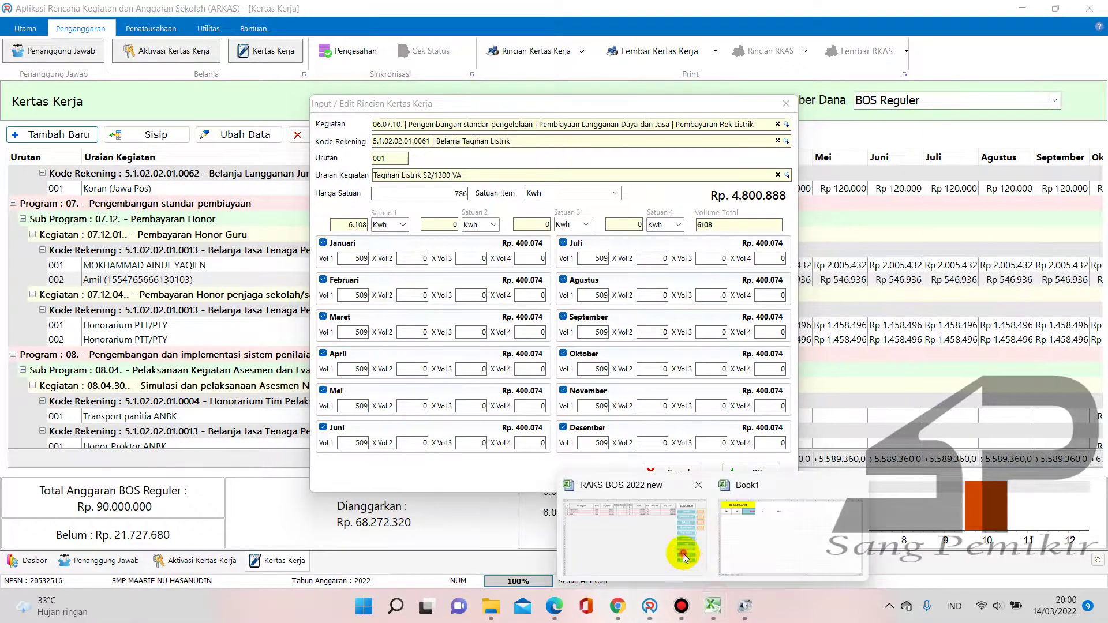
Compare the entry's total with the Tagihan Listrik row in the RAKS BOS 2022 new workbook and save the entry in ARKAS
click(714, 605)
click(829, 179)
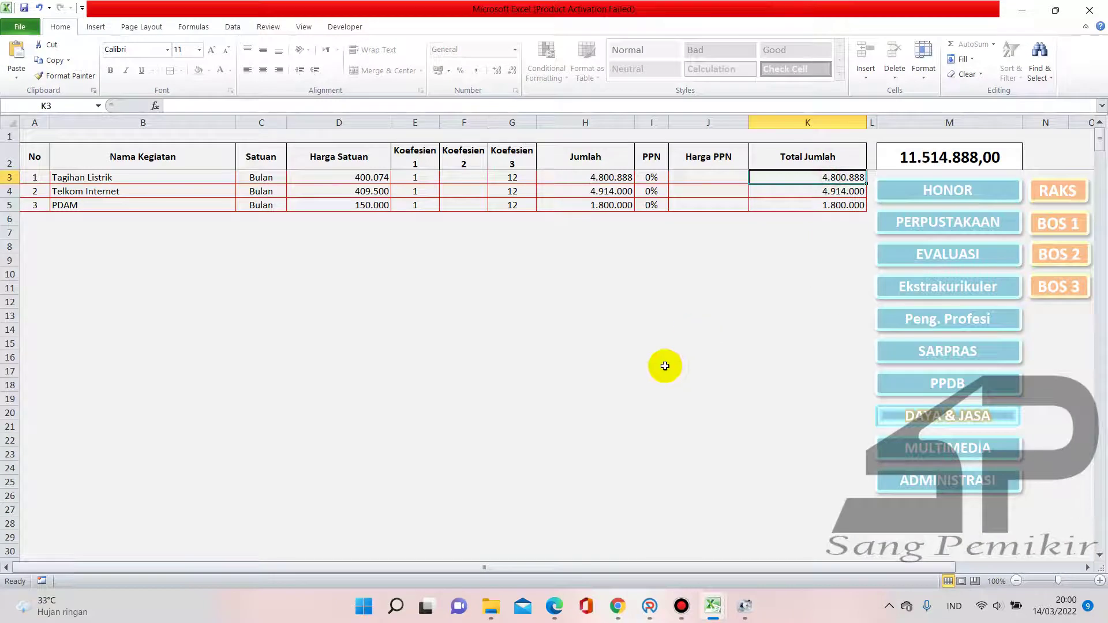
click(652, 606)
click(757, 472)
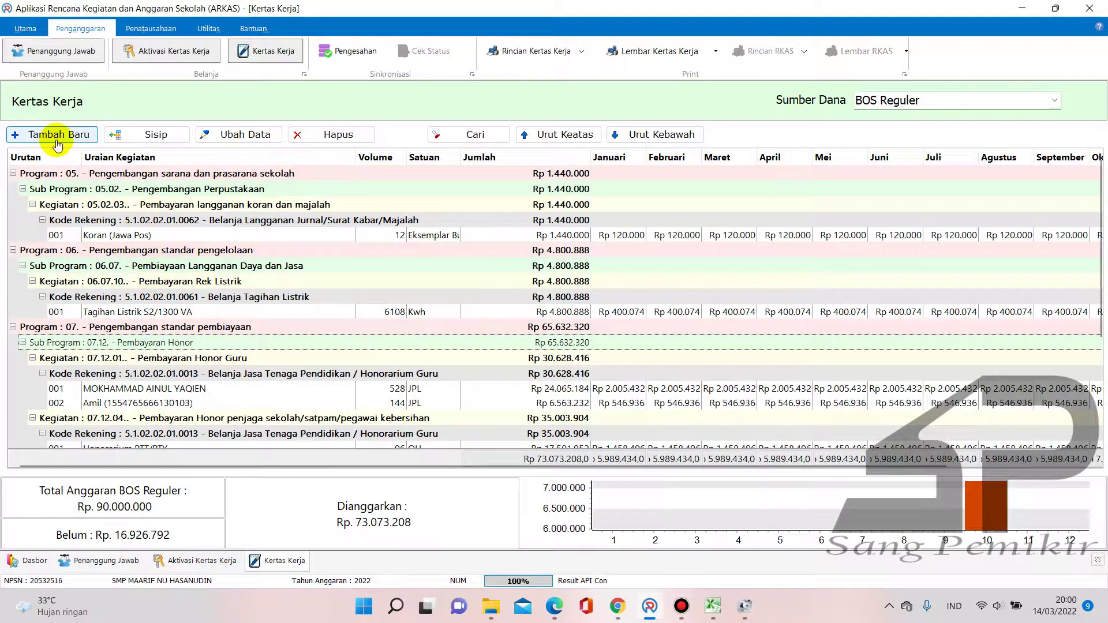
Start a new worksheet entry with activity 06.07.10 Pembayaran Rek Listrik and account code 5.1.02.02.01.0061 Belanja Tagihan Listrik
click(52, 135)
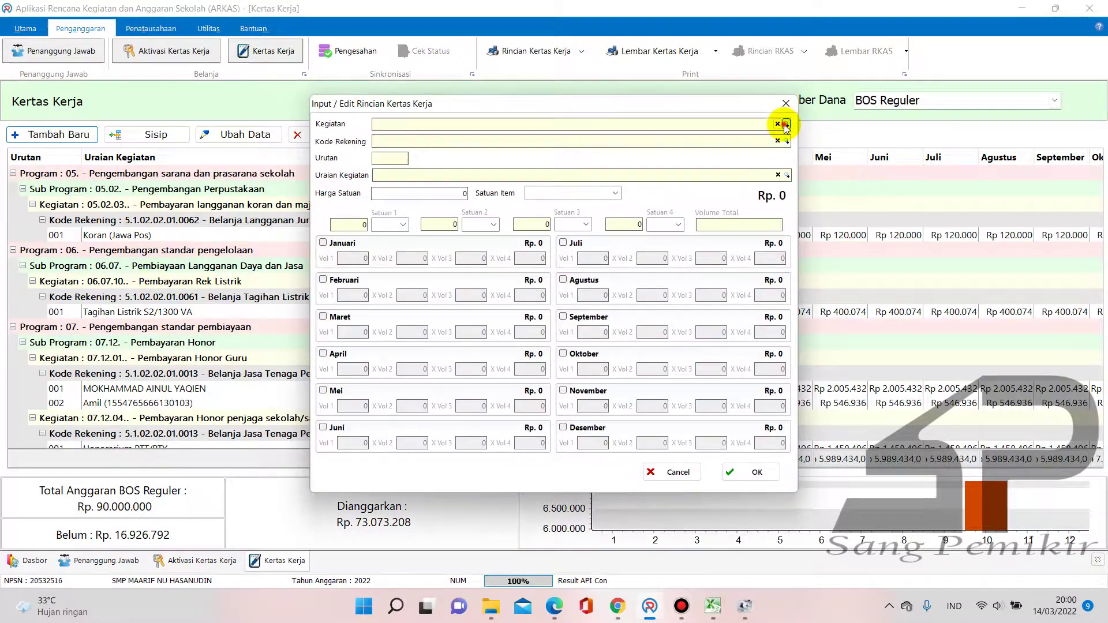
click(786, 124)
text(listrik)
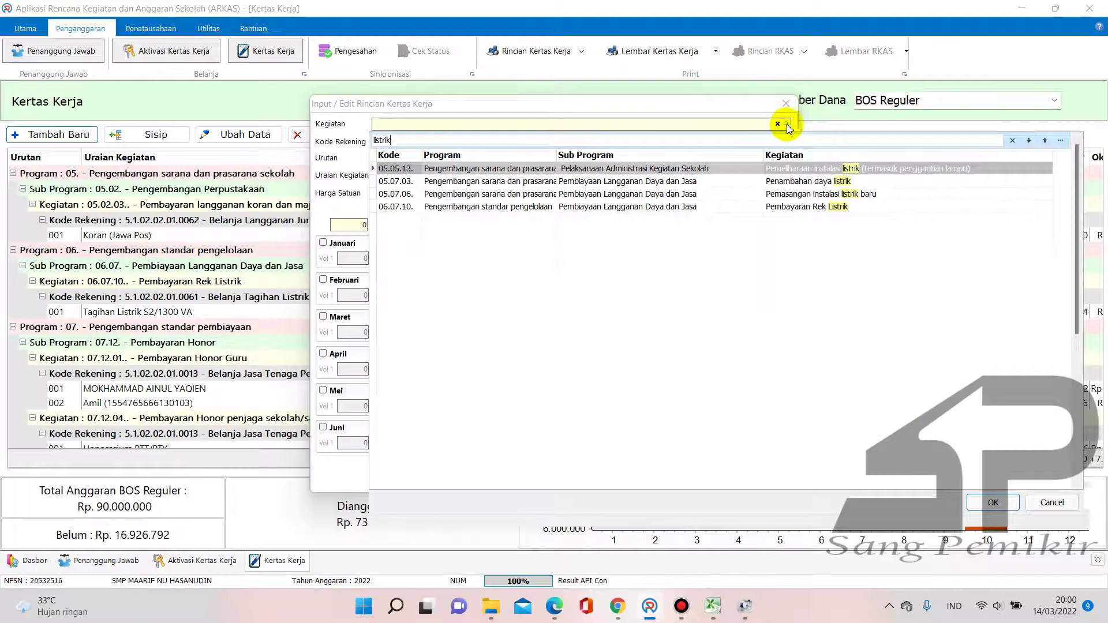
click(831, 207)
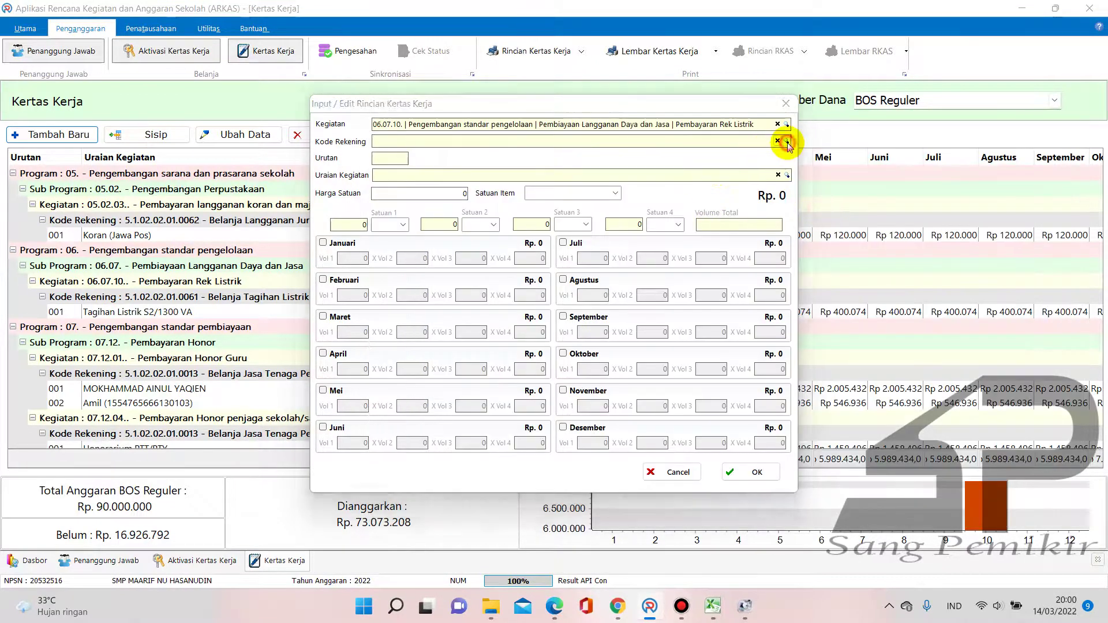
click(787, 142)
text(listr)
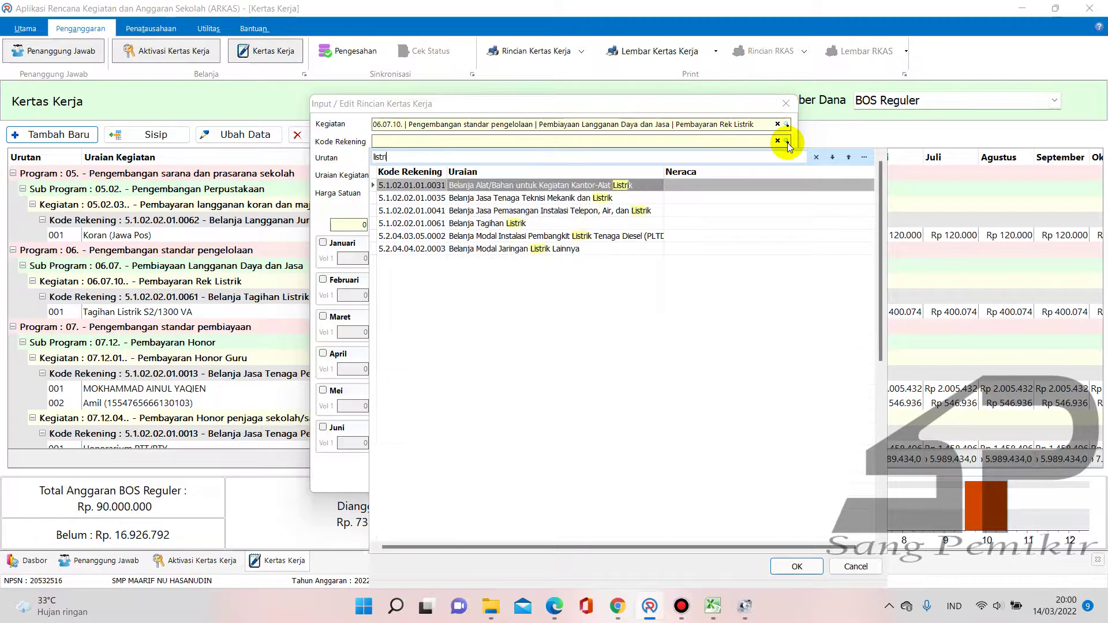
click(614, 224)
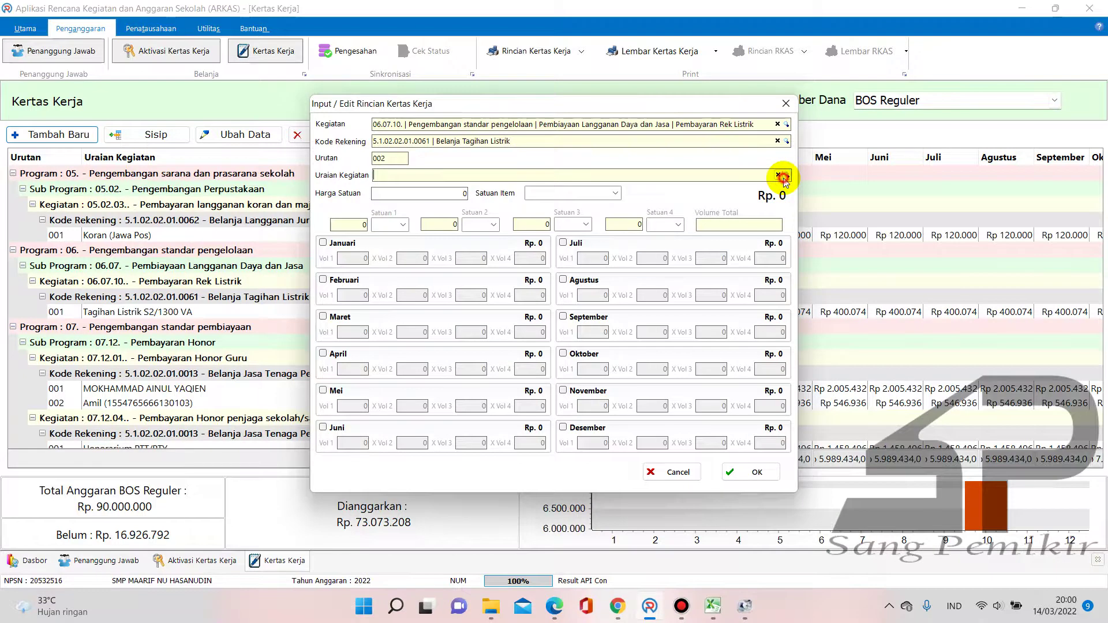
Choose Biaya Token Listrik Rp. 100.000,- as the Uraian Kegiatan of the new electricity entry
click(786, 176)
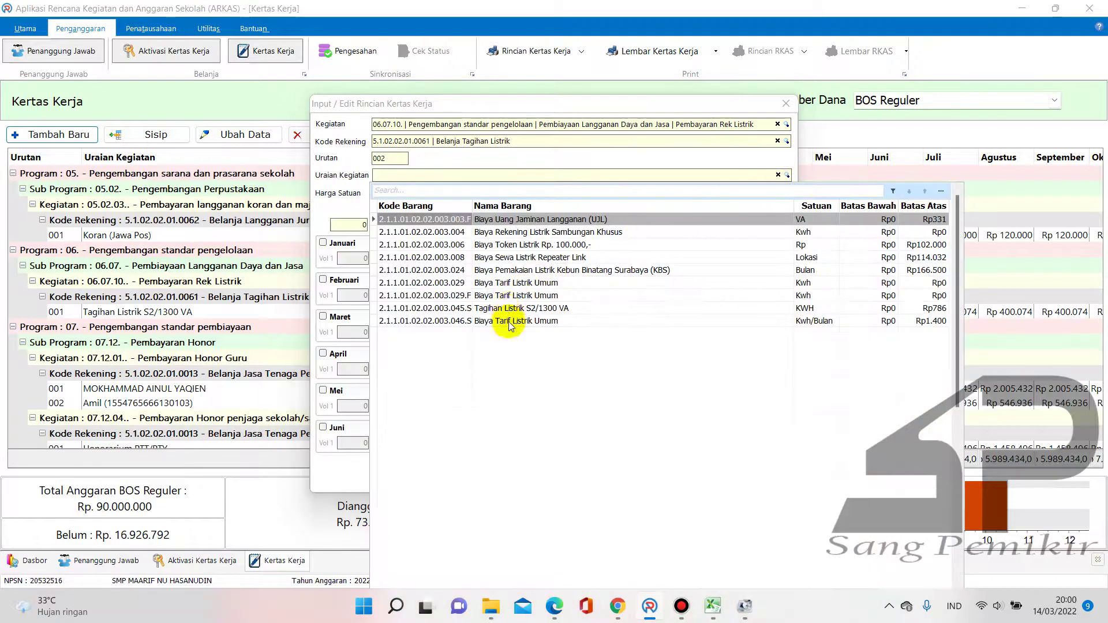
click(514, 245)
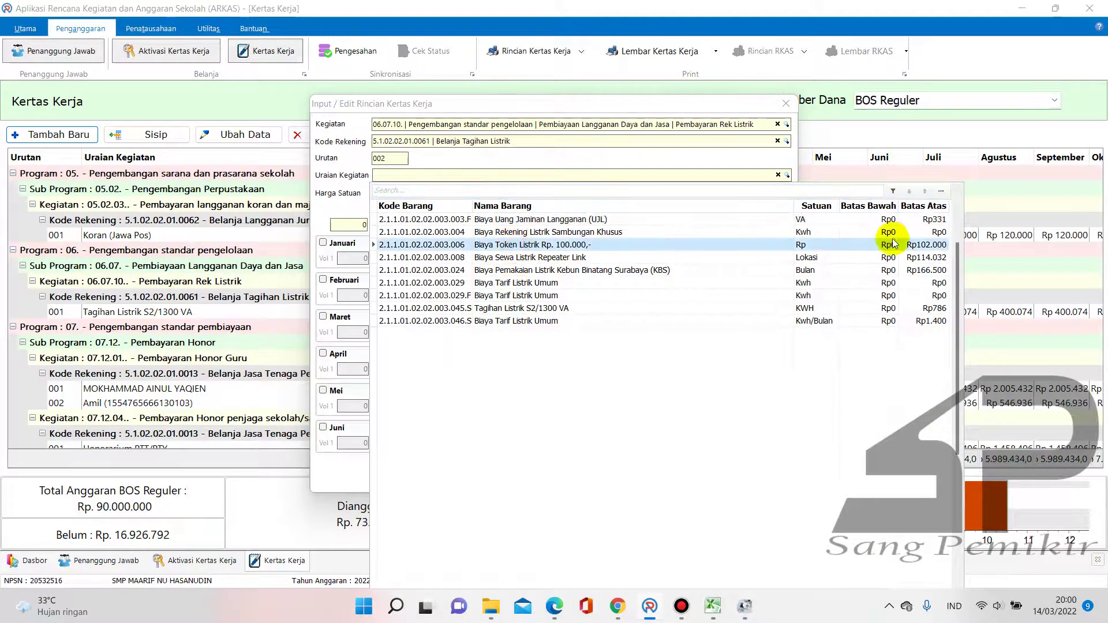
click(762, 245)
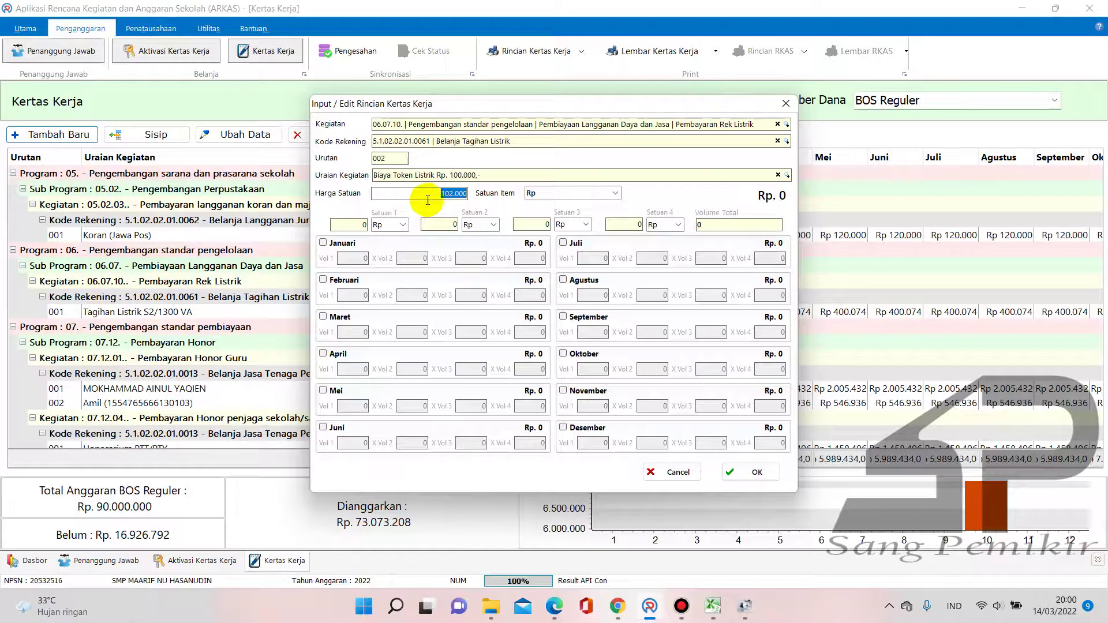
Enter 4 as Vol 1 of the electricity token entry for each month from Januari to Juni
click(325, 243)
click(355, 257)
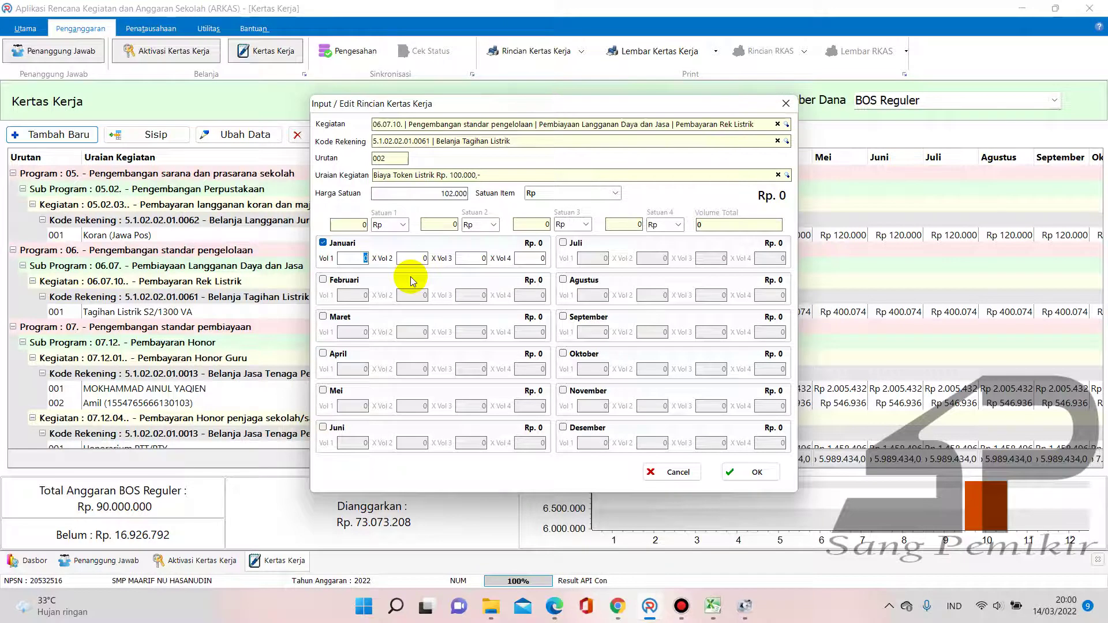
text(4)
key(Tab)
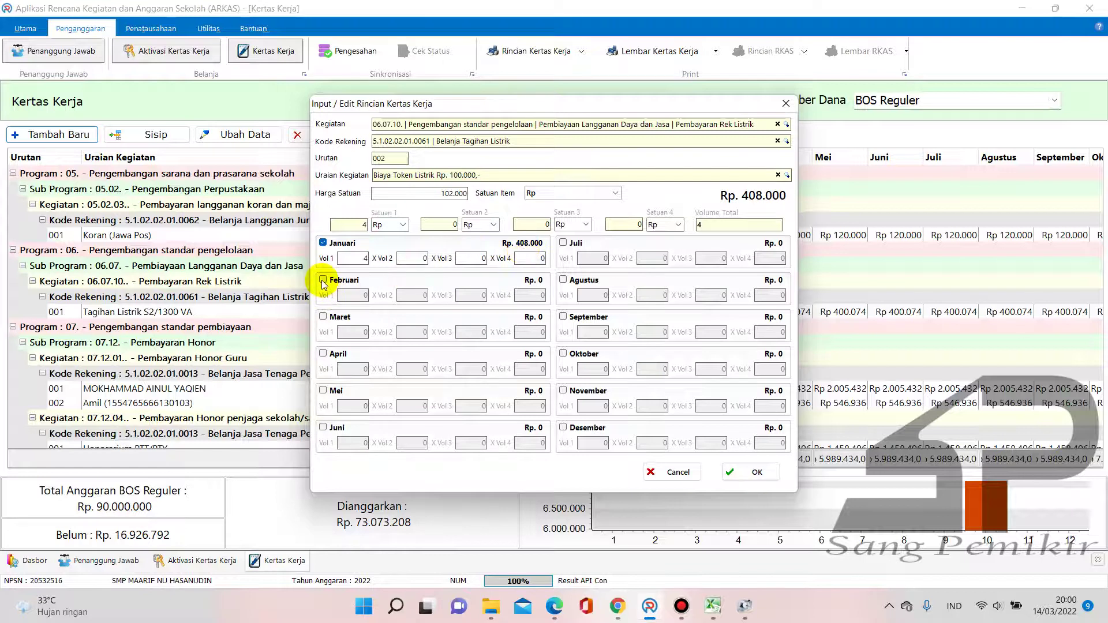
click(417, 259)
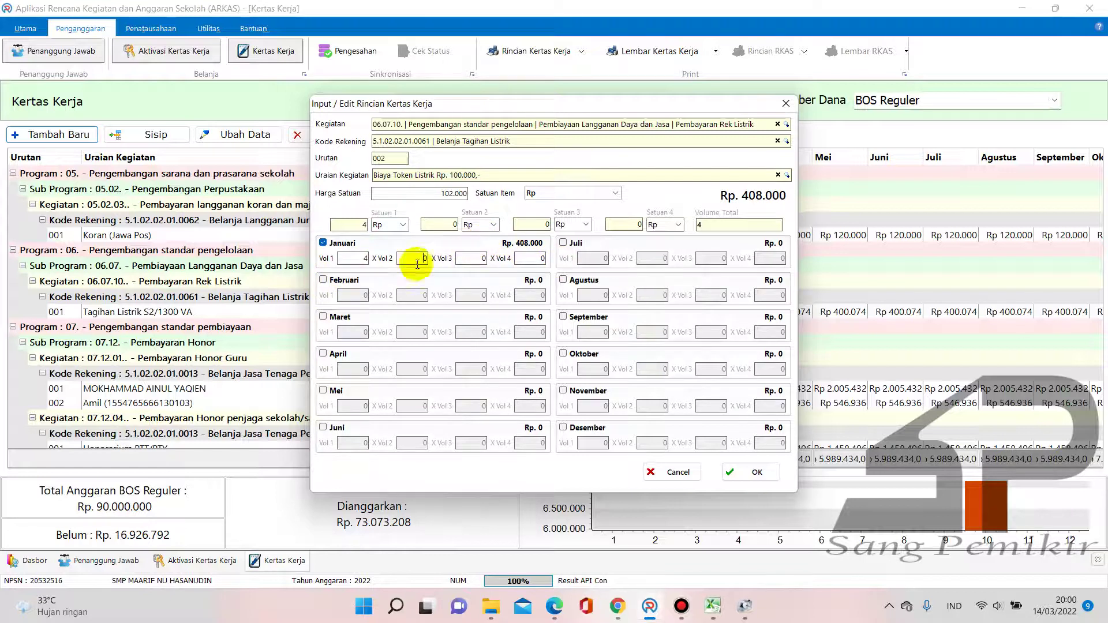
click(322, 279)
click(340, 322)
click(339, 356)
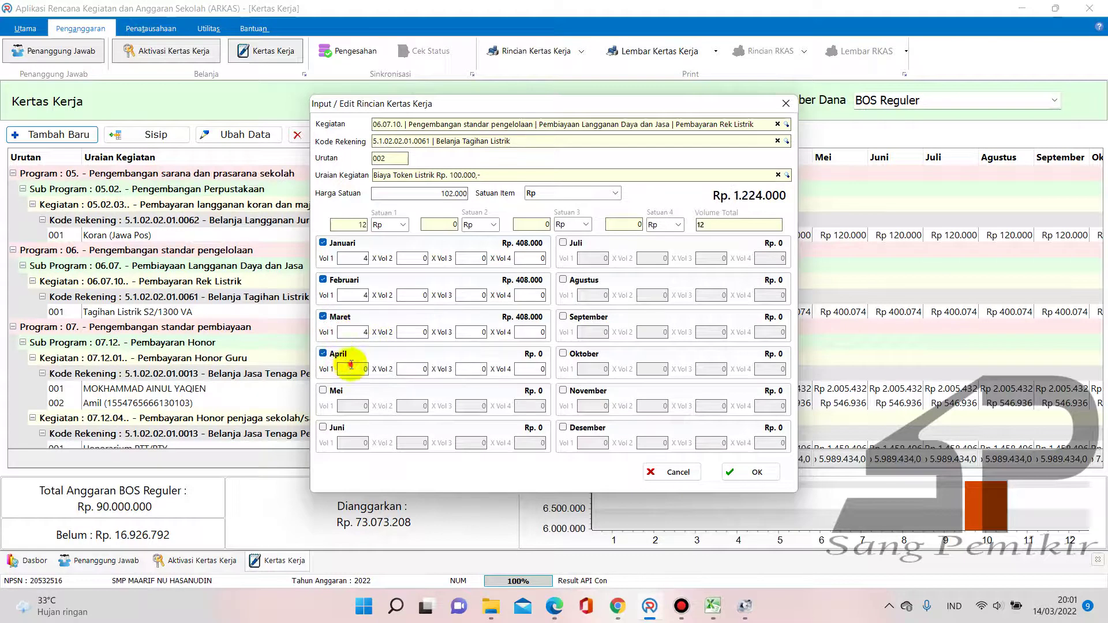
click(341, 395)
click(338, 430)
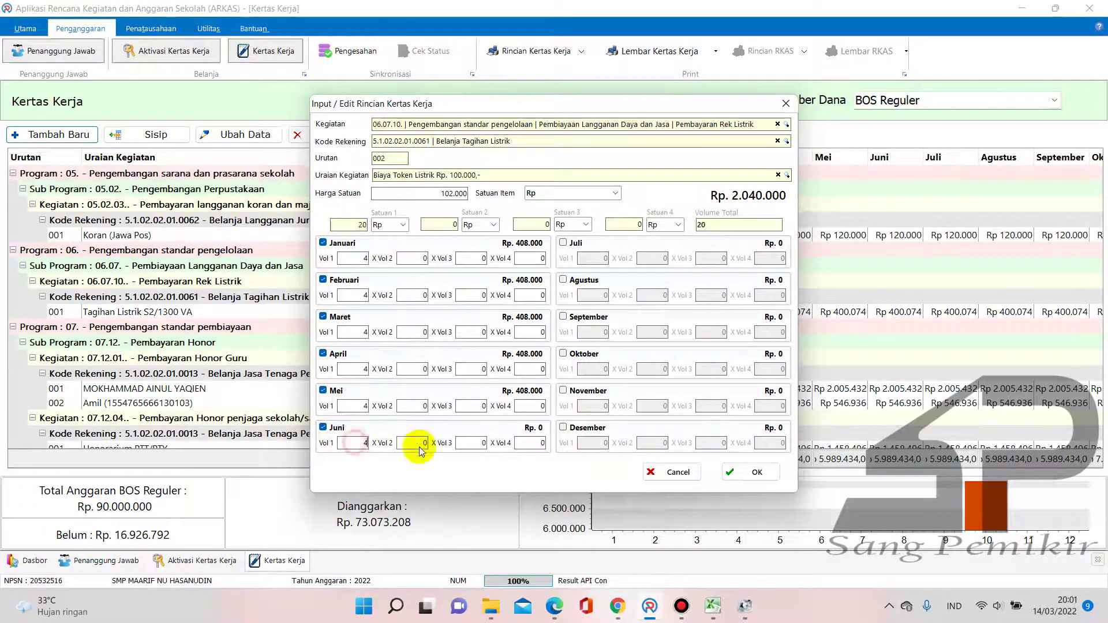
Enter 4 as Vol 1 of the token entry for each month from Juli to Desember and save the entry
click(570, 245)
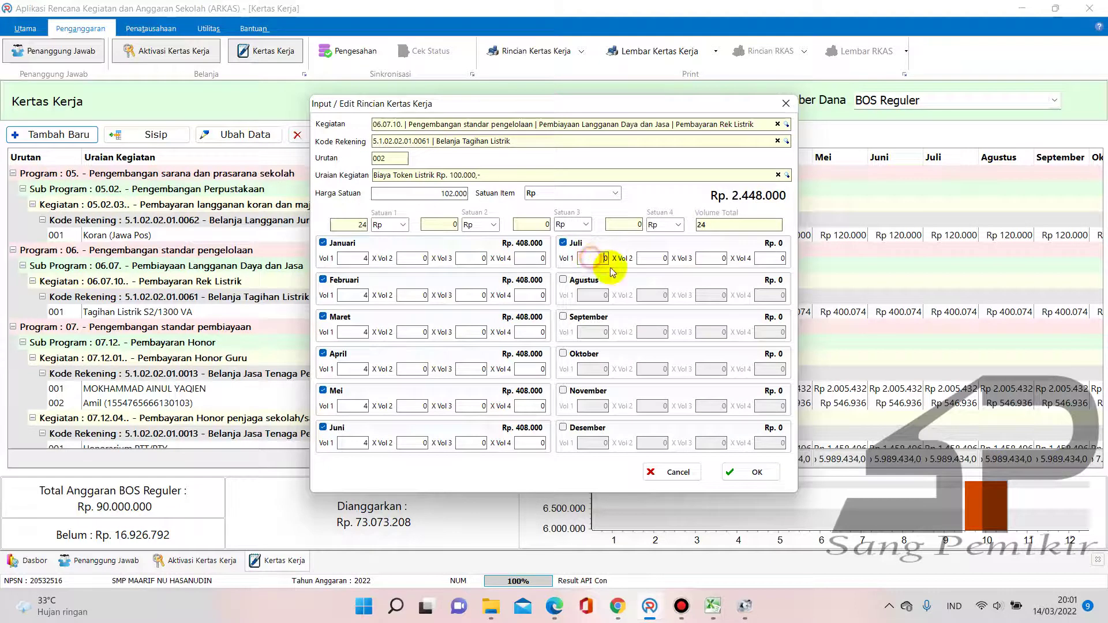
click(565, 280)
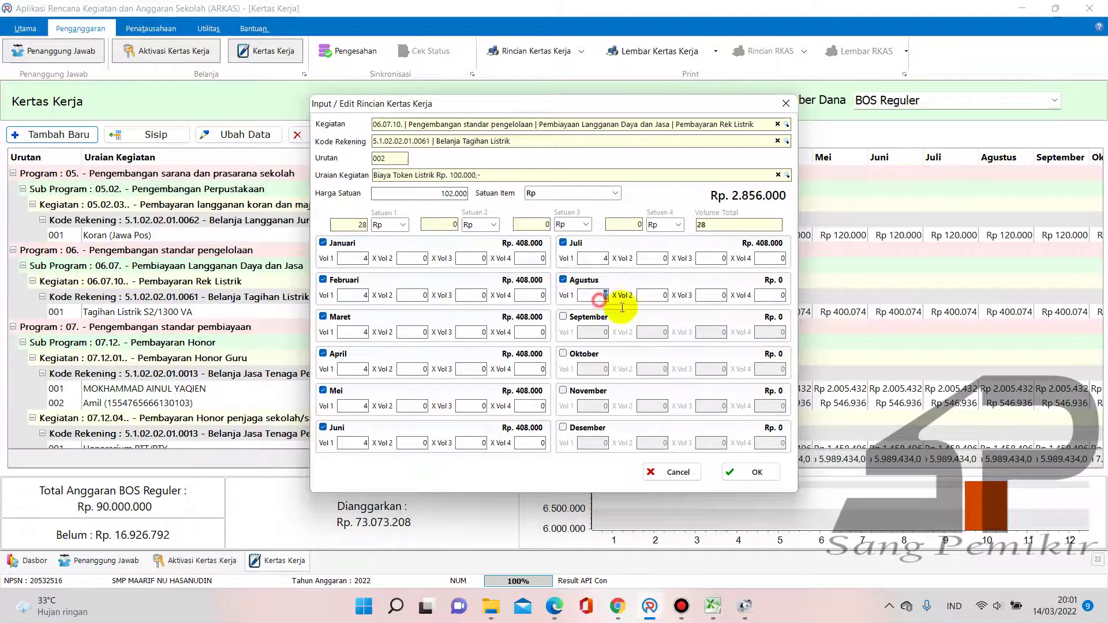
click(563, 317)
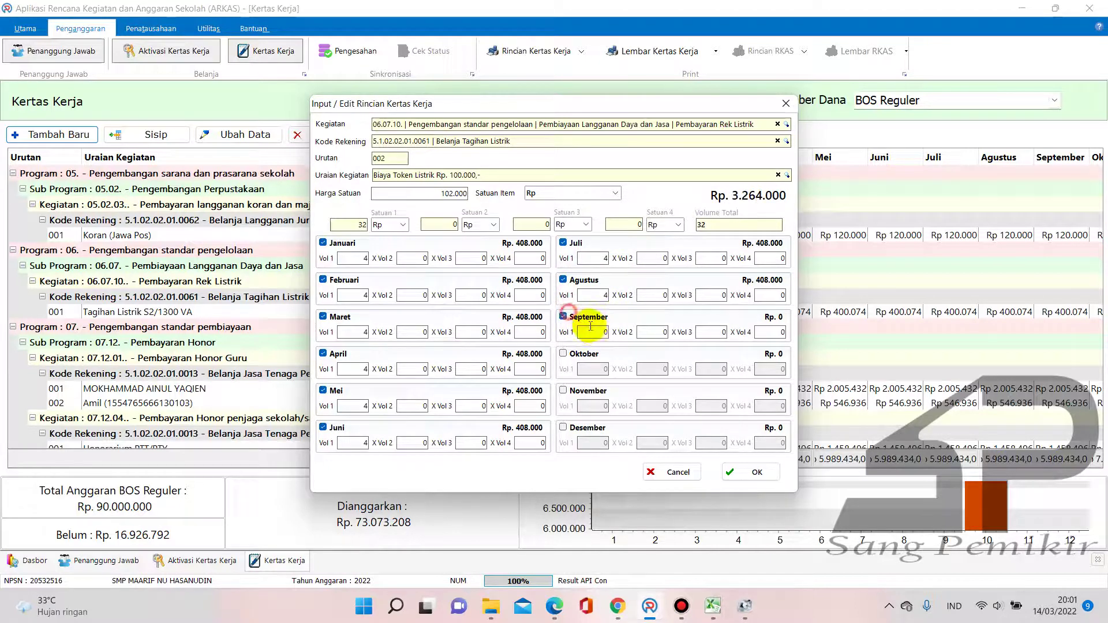
click(568, 355)
click(563, 391)
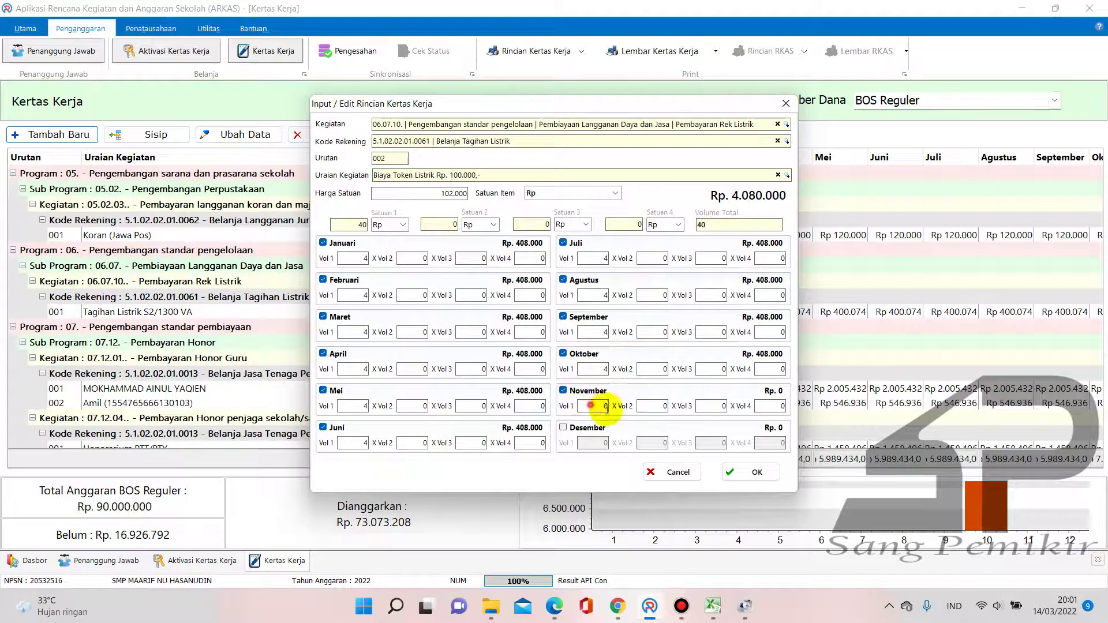
click(563, 428)
click(603, 442)
text(4)
click(650, 443)
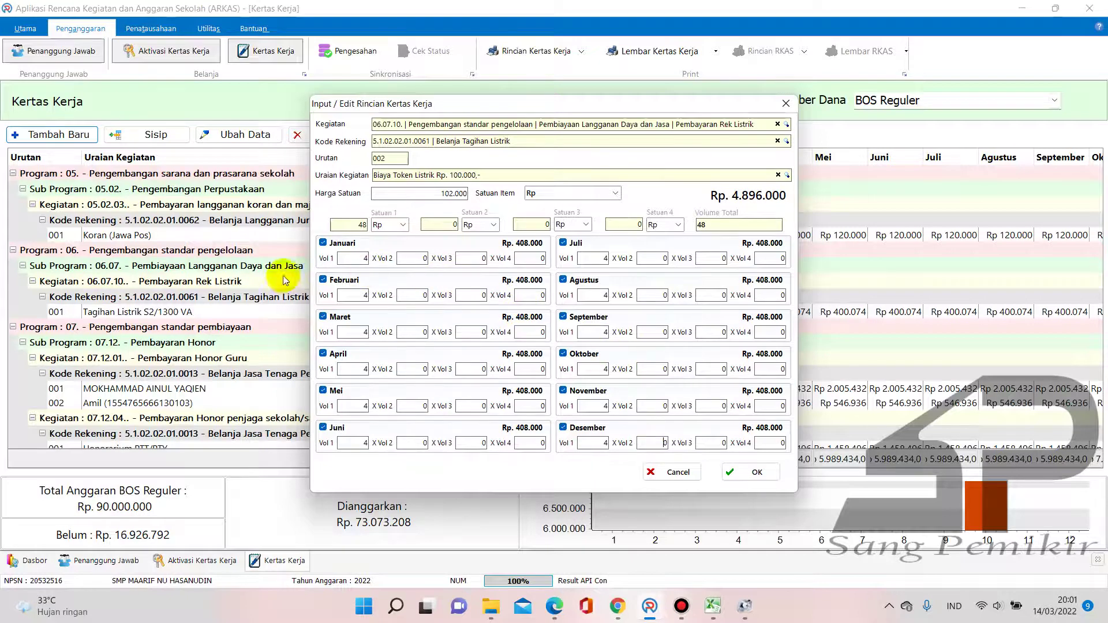
click(744, 472)
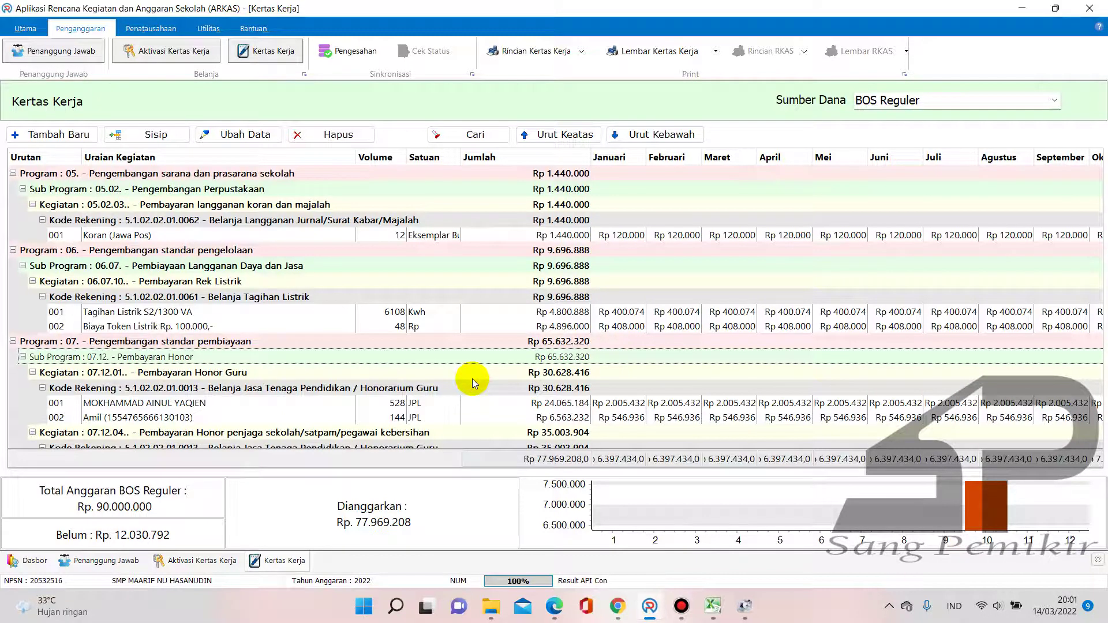
Start a new worksheet entry with activity 06.07.12 Pembayaran langganan internet and account code 5.1.02.02.01.0063 Belanja Kawat/Faksimili/Internet/TV Berlangganan
click(75, 136)
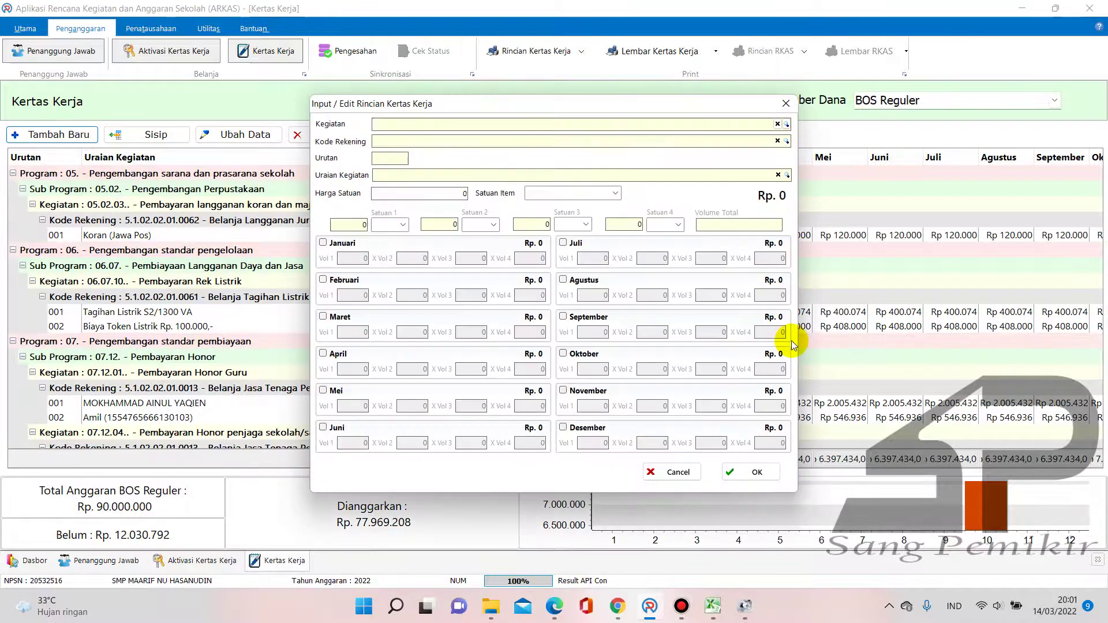
click(787, 124)
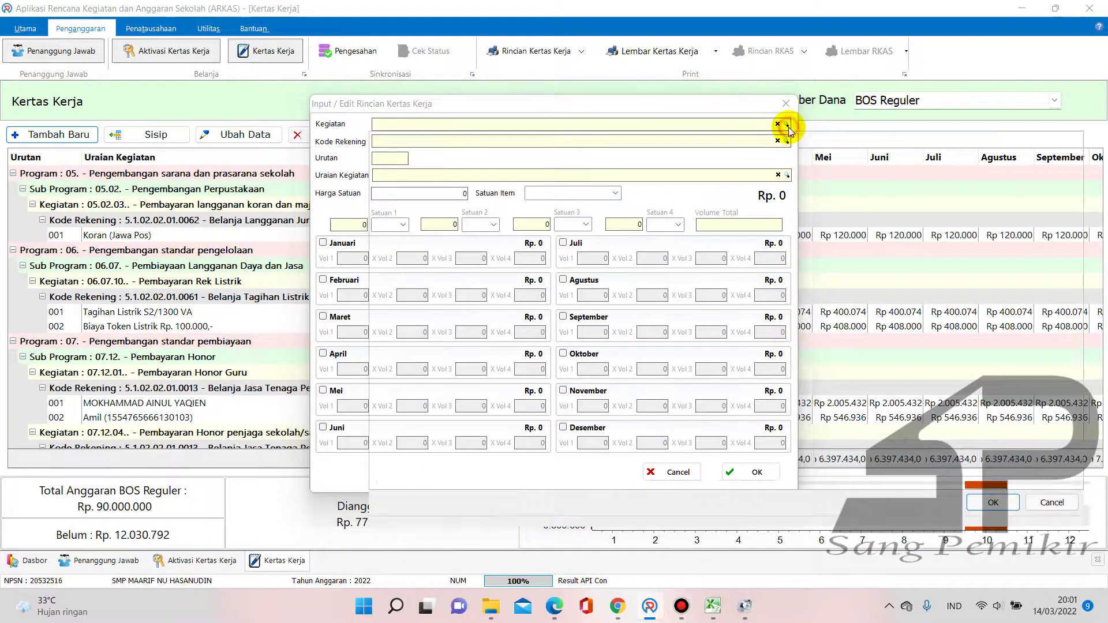
text(internet)
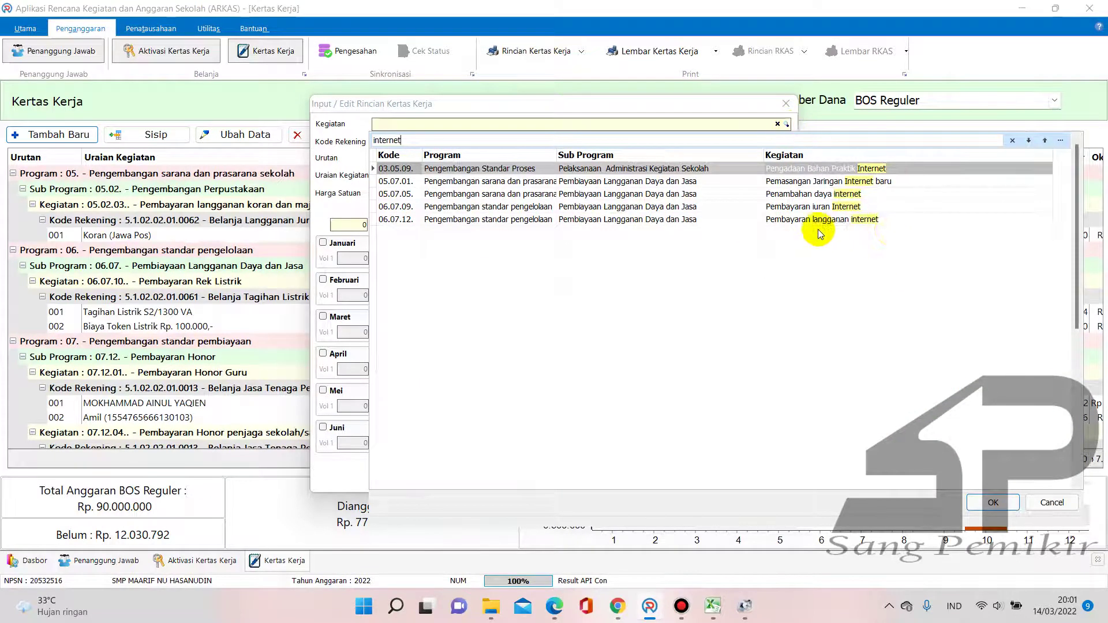
click(830, 222)
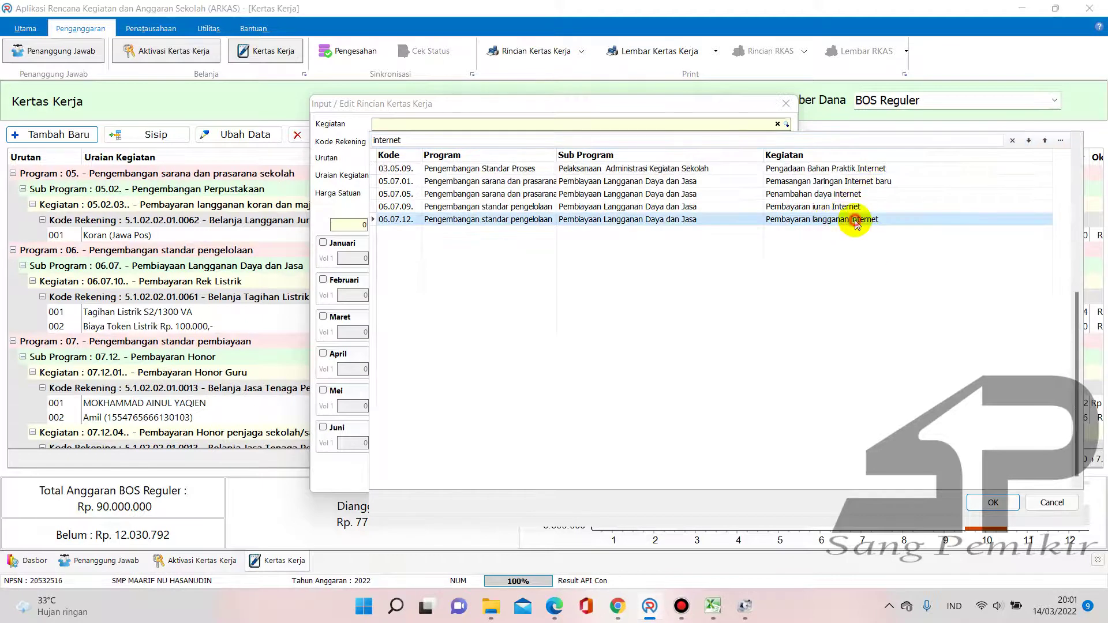
double_click(856, 222)
click(785, 142)
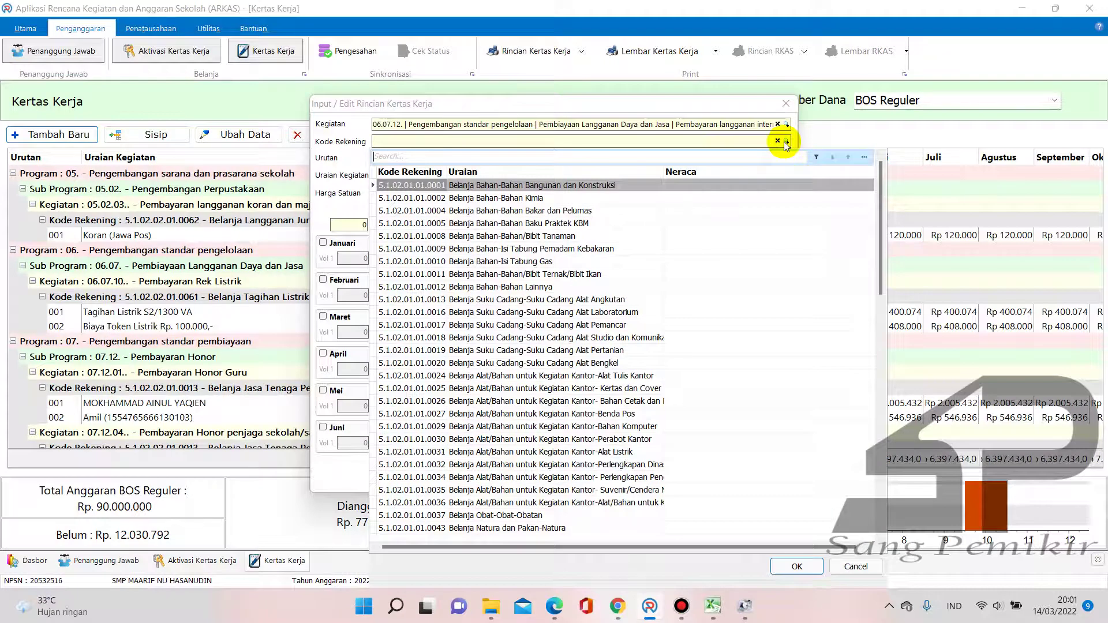
text(inter)
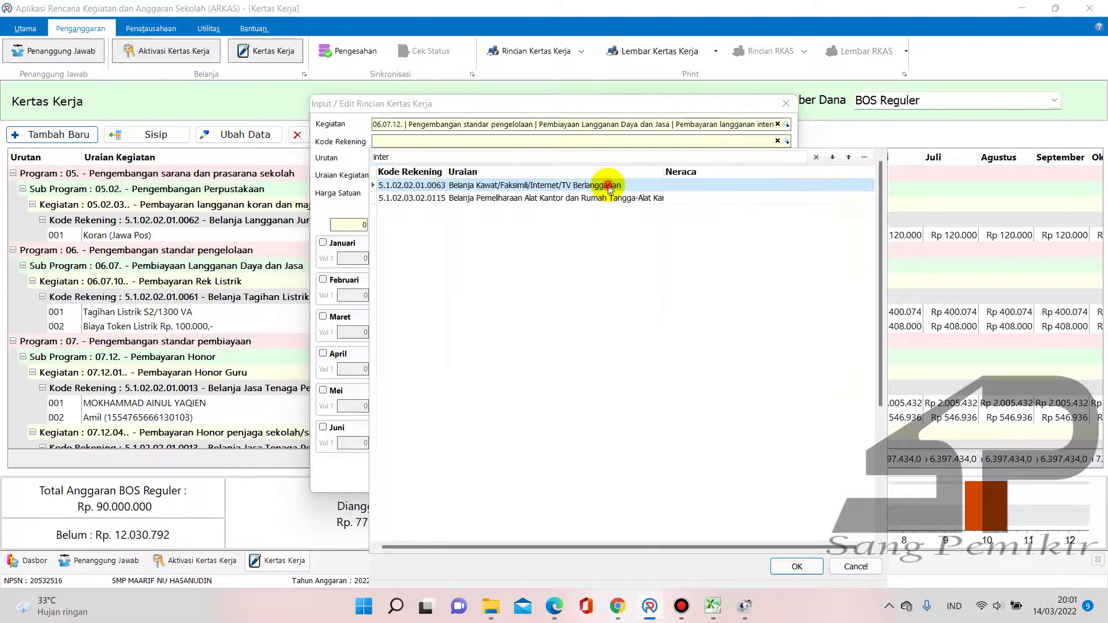
double_click(606, 186)
Search the Uraian Kegiatan items for "inter" and check the Telkom Internet unit price in the Excel workbook before returning to ARKAS
click(787, 175)
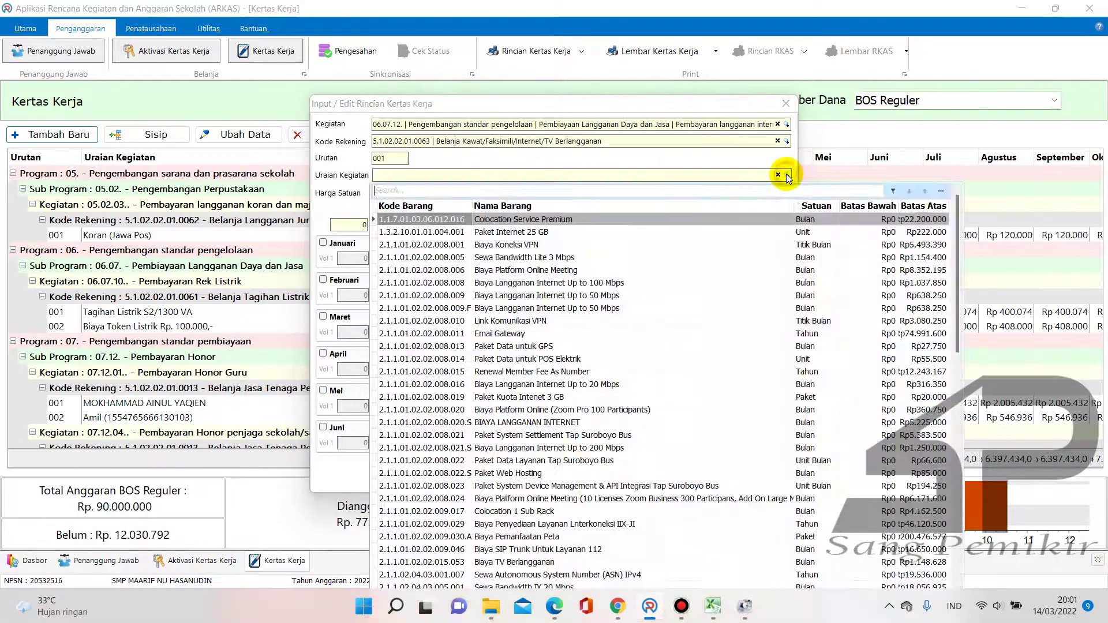
text(inter)
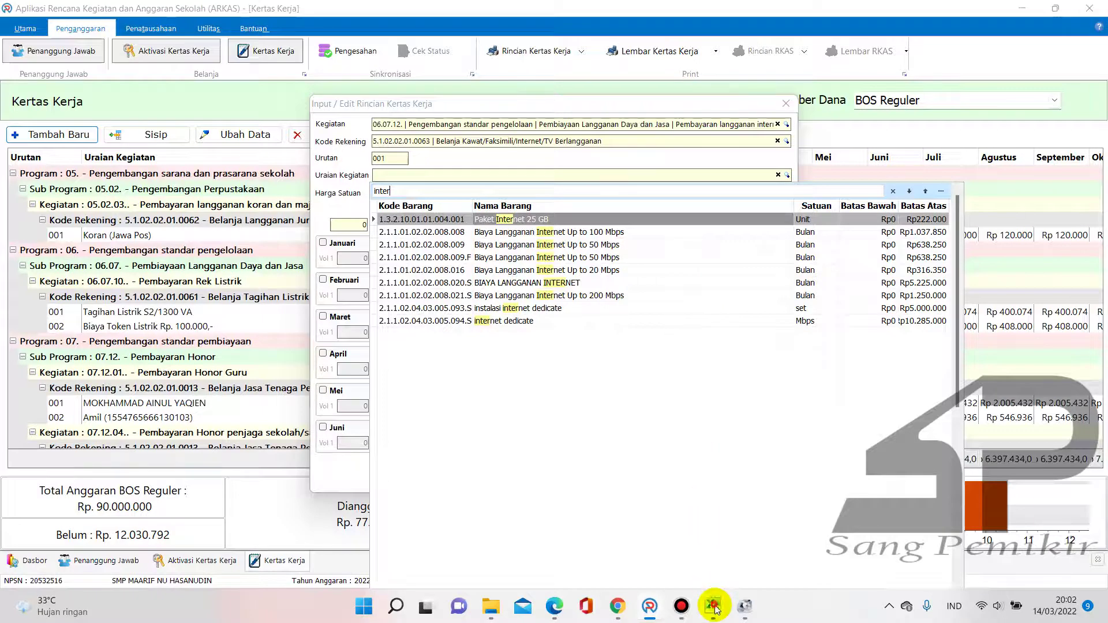
mouse_move(715, 610)
click(639, 545)
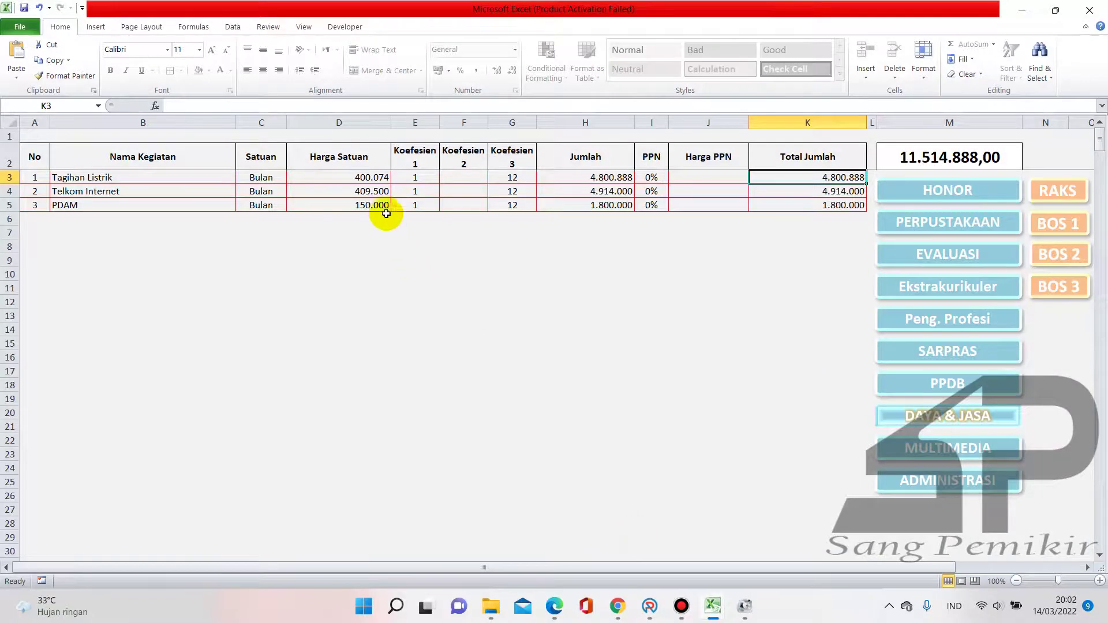
click(360, 191)
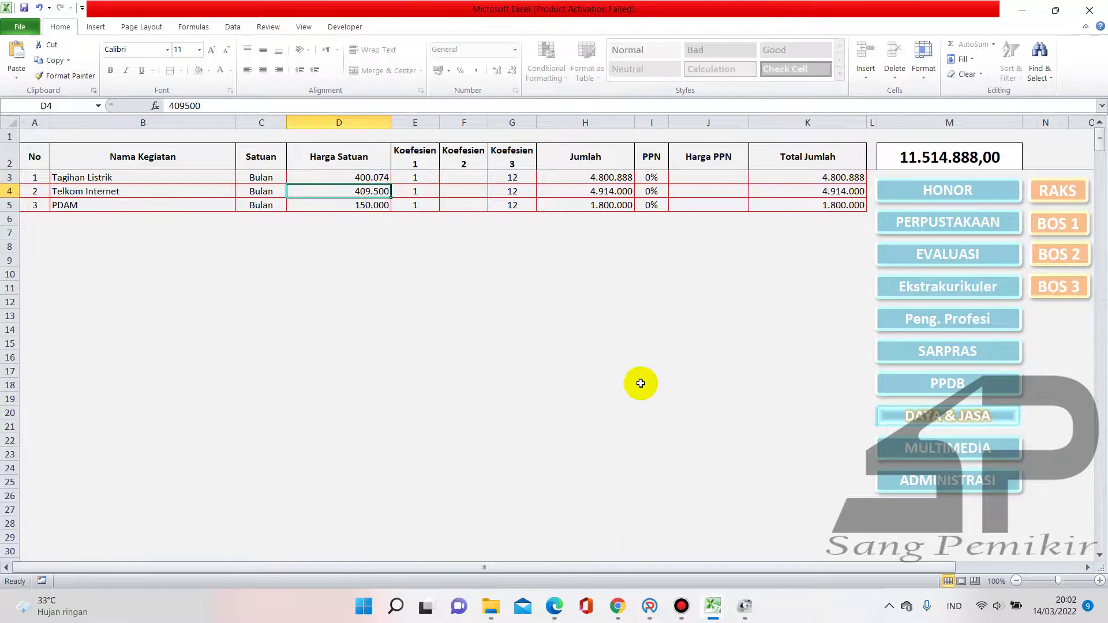
click(649, 605)
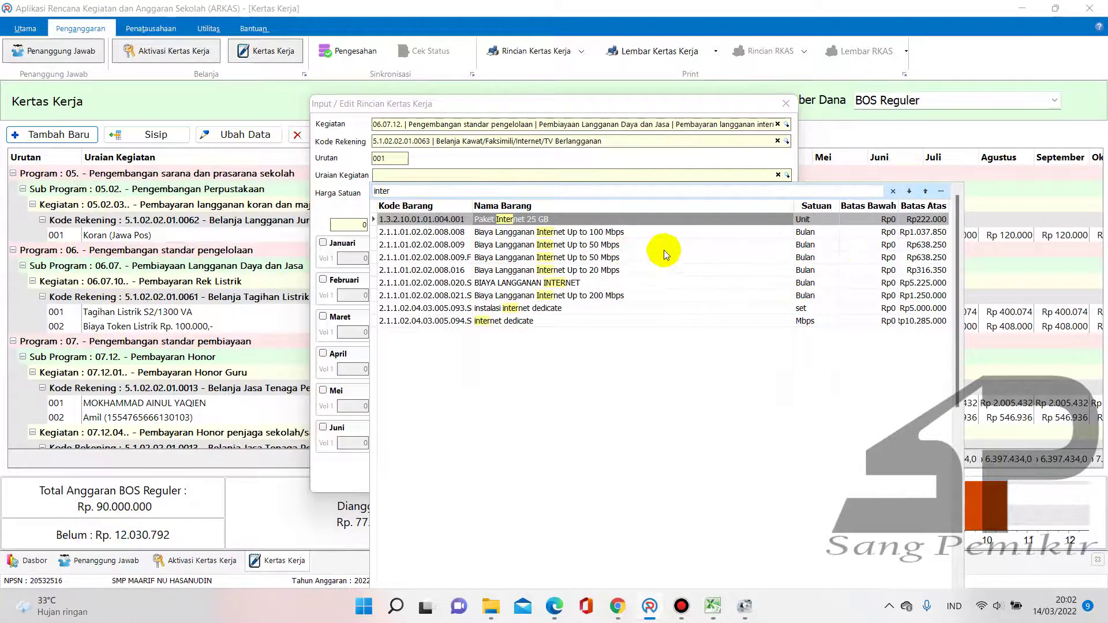
Choose Biaya Langganan Internet Up to 50 Mbps, the item whose code ends in 008.009.F, and set its Harga Satuan to 409500
click(928, 261)
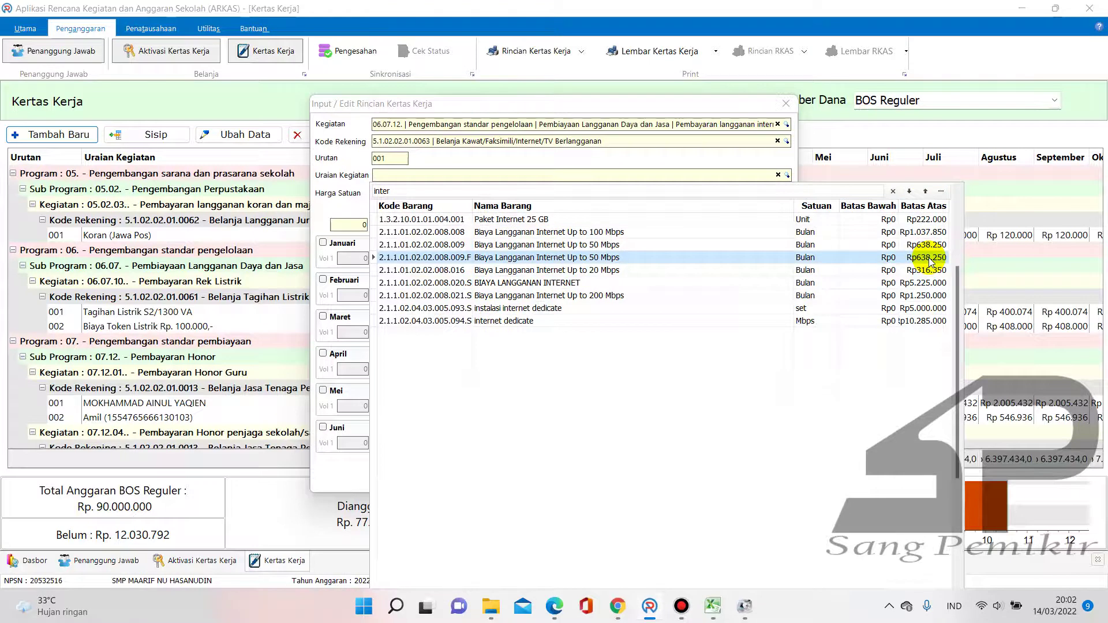
click(928, 261)
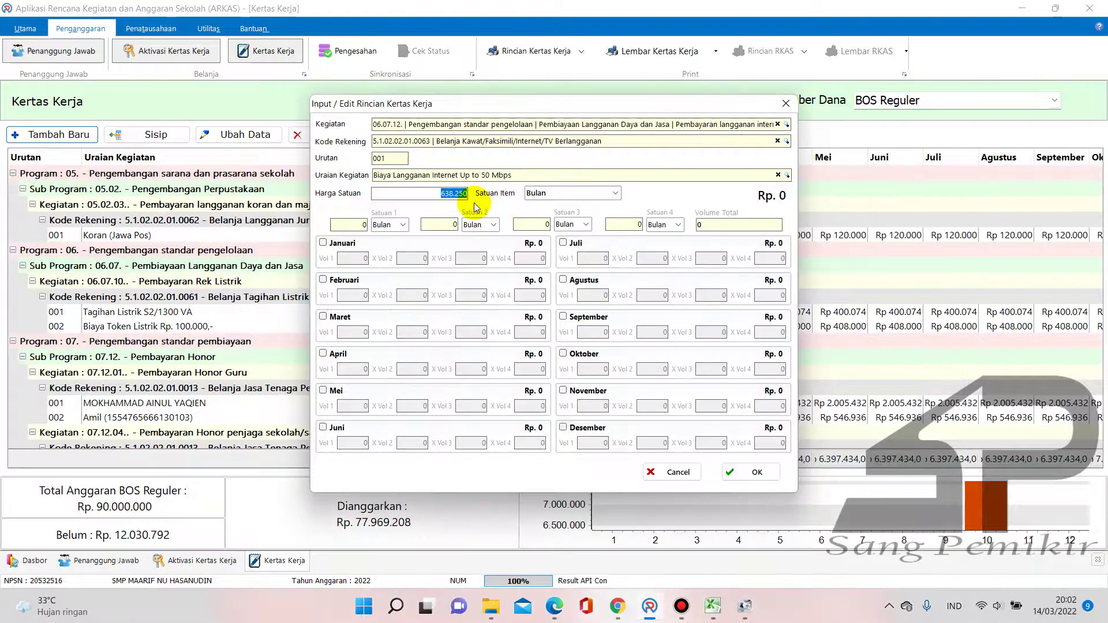
text(409500)
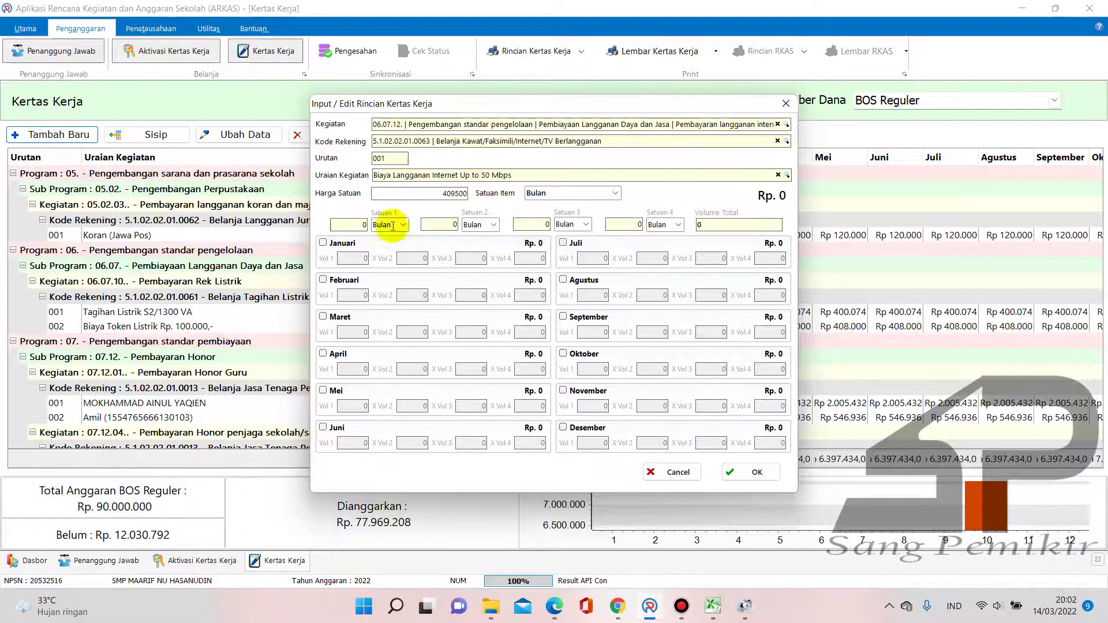
Enter 1 as Vol 1 of the internet subscription for each month from Januari to Juni
click(343, 245)
click(349, 255)
text(1)
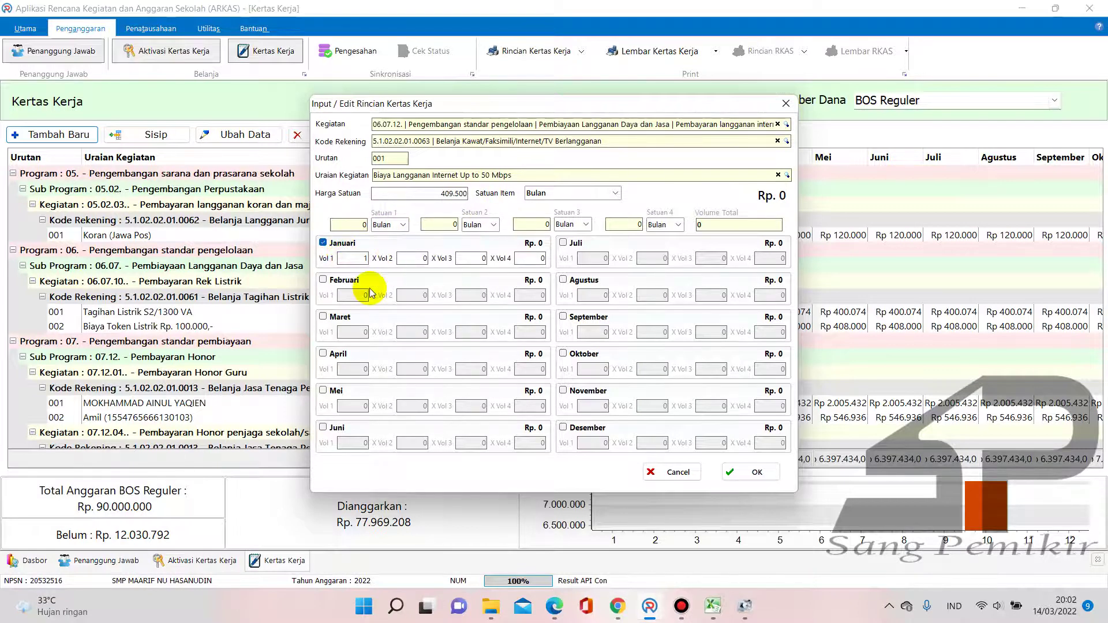
click(323, 280)
click(332, 318)
click(360, 332)
text(1)
click(324, 354)
click(351, 367)
text(1)
click(323, 390)
click(352, 405)
text(1)
click(323, 428)
click(352, 442)
text(1)
Enter 1 as Vol 1 of the internet subscription for each month from Juli to Desember and save the entry
click(564, 242)
click(598, 258)
text(1)
click(563, 279)
click(594, 295)
text(1)
click(563, 316)
click(595, 333)
text(1)
click(563, 353)
click(600, 369)
text(1)
click(564, 390)
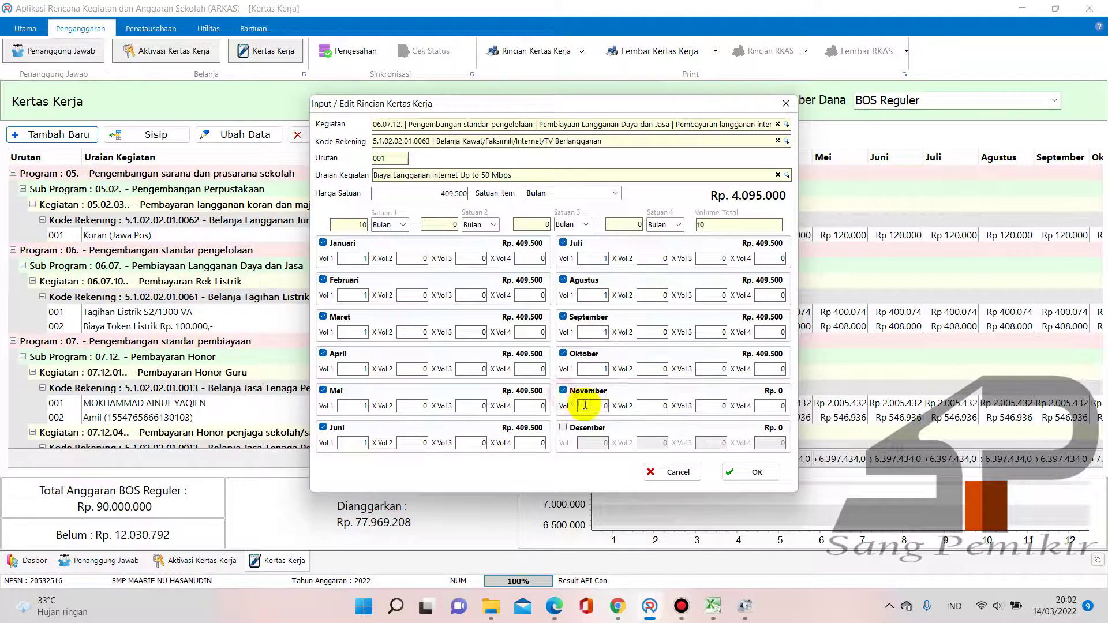
click(594, 407)
text(1)
click(561, 427)
click(594, 443)
text(1)
click(648, 443)
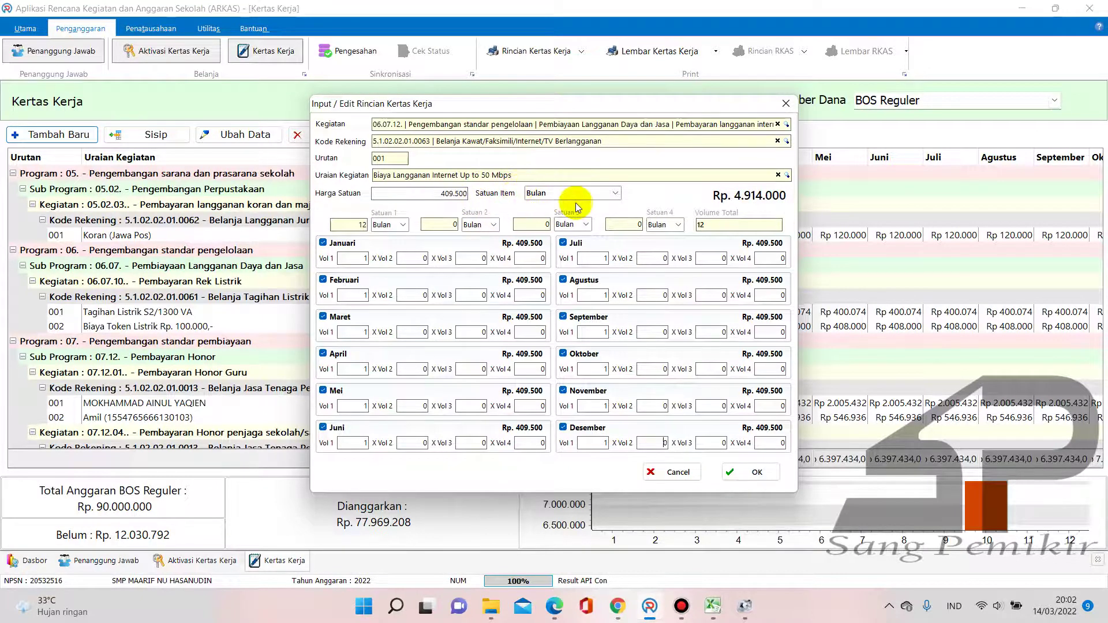
click(732, 471)
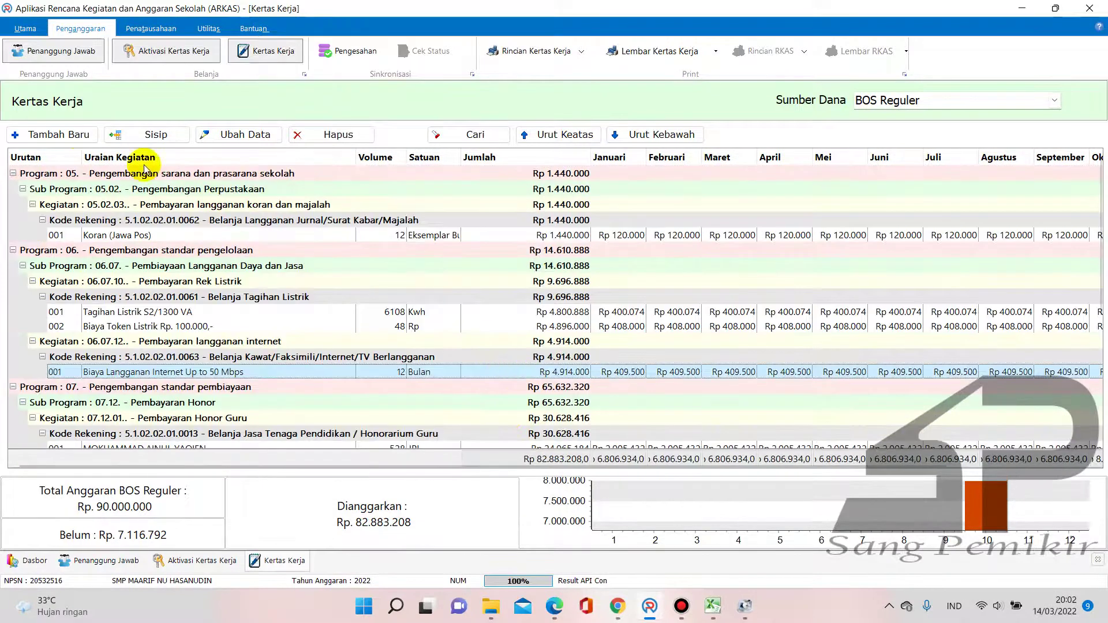
Add a new worksheet entry with Kegiatan 06.07.12 Pembayaran langganan internet and Kode Rekening 5.1.02.02.01.0063 Belanja Kawat/Faksimili/Internet/TV Berlangganan
click(72, 136)
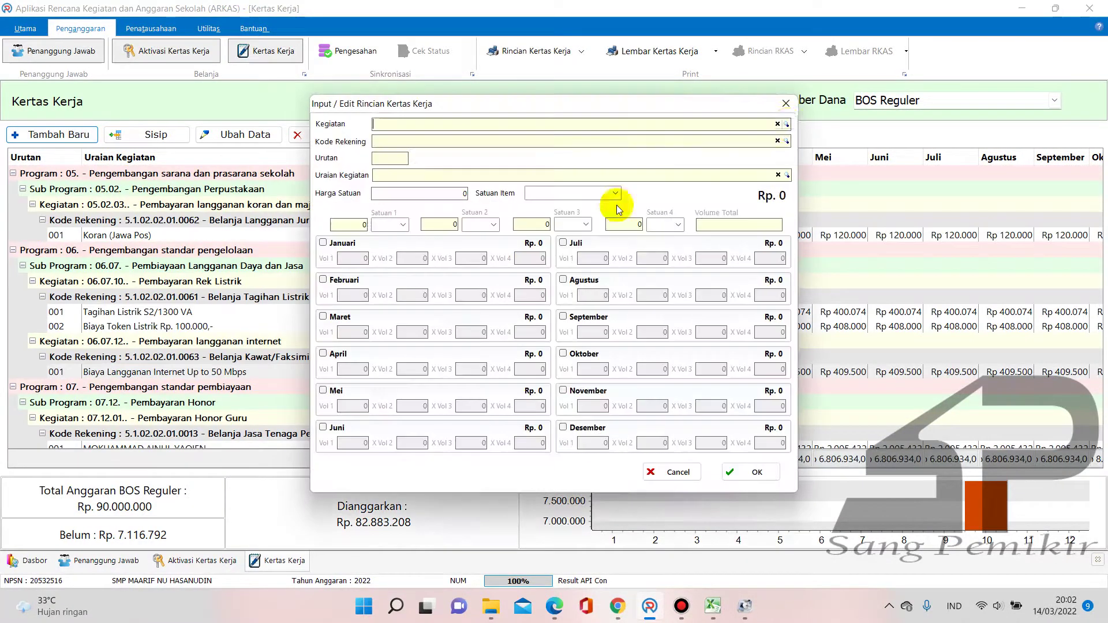
click(787, 125)
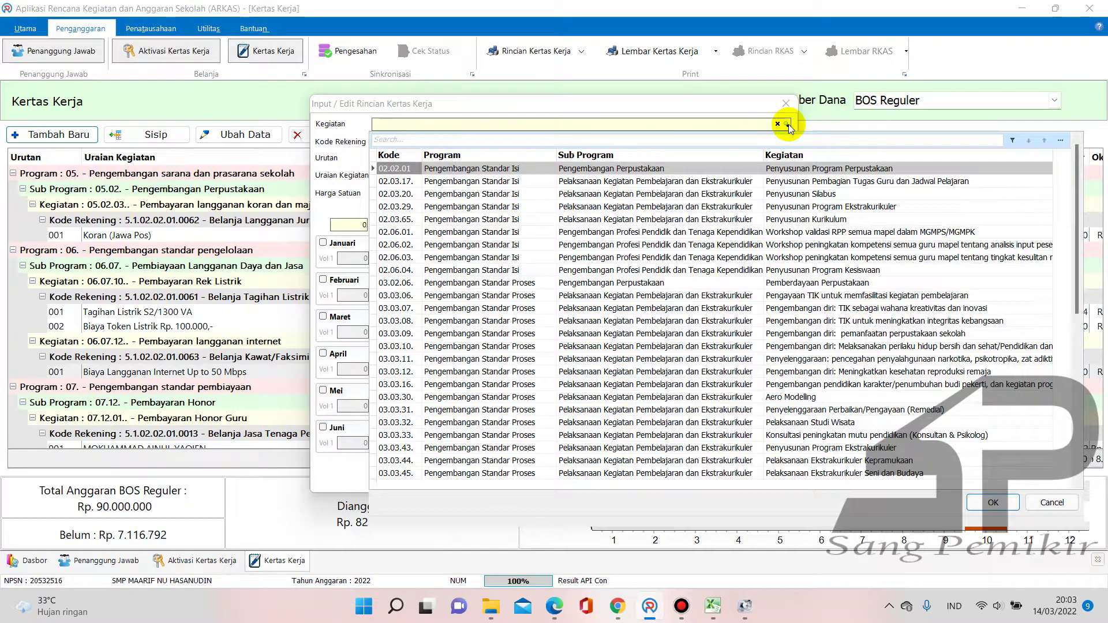
text(inter)
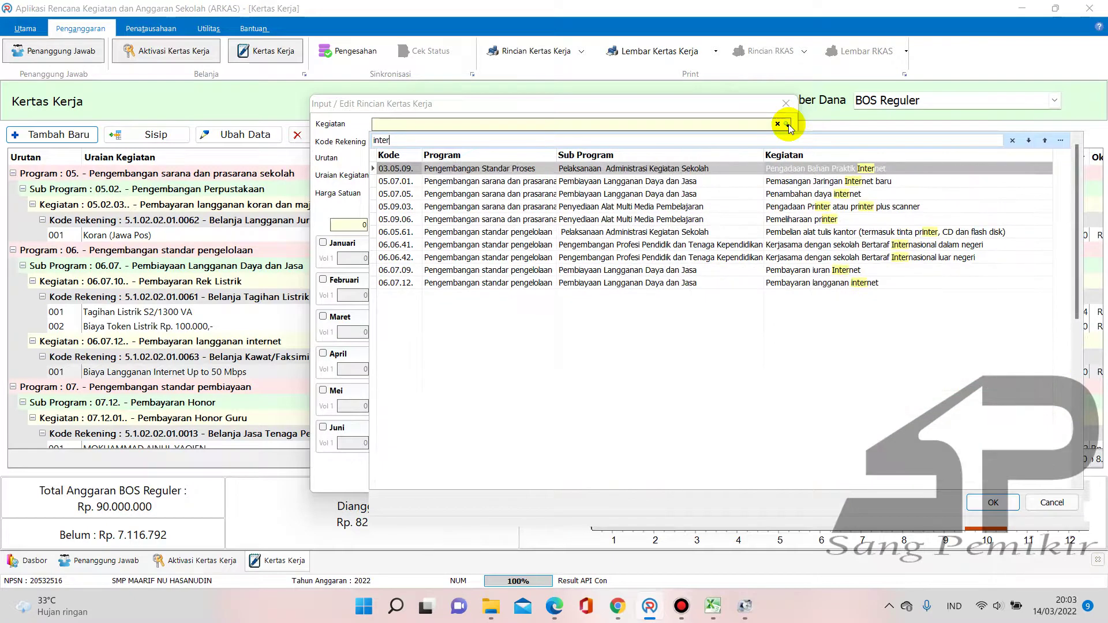
click(837, 282)
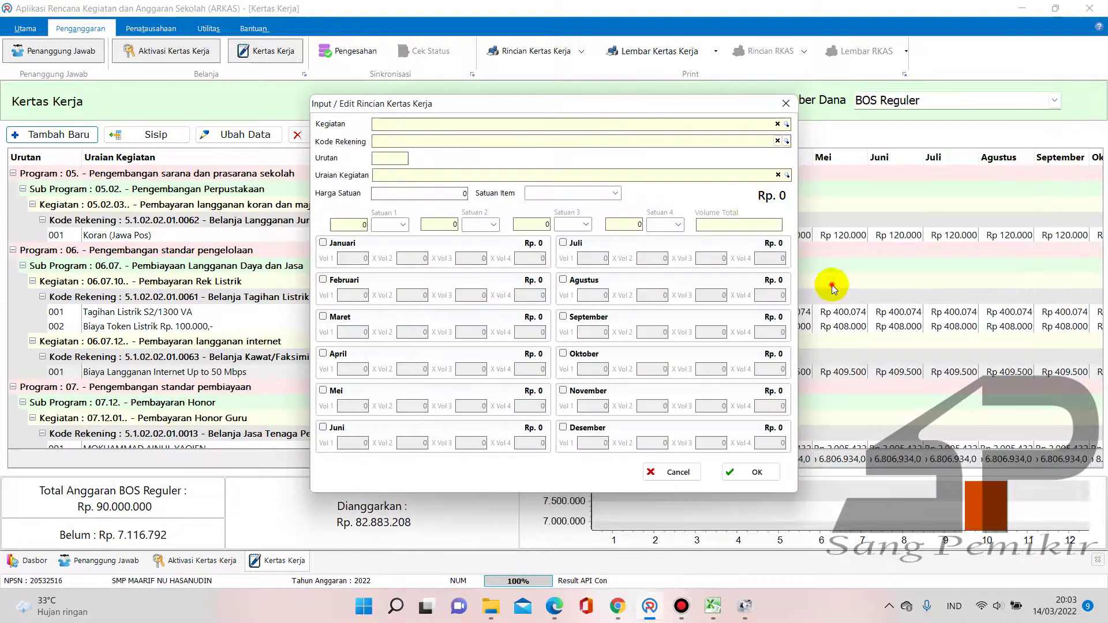
click(786, 141)
text(int)
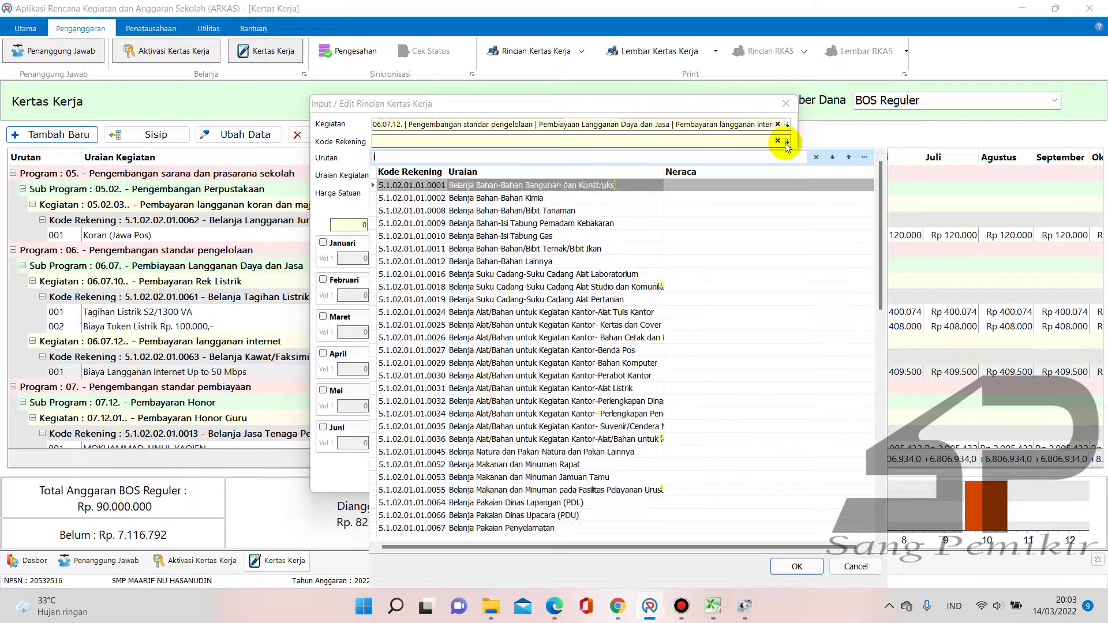
text(ernet)
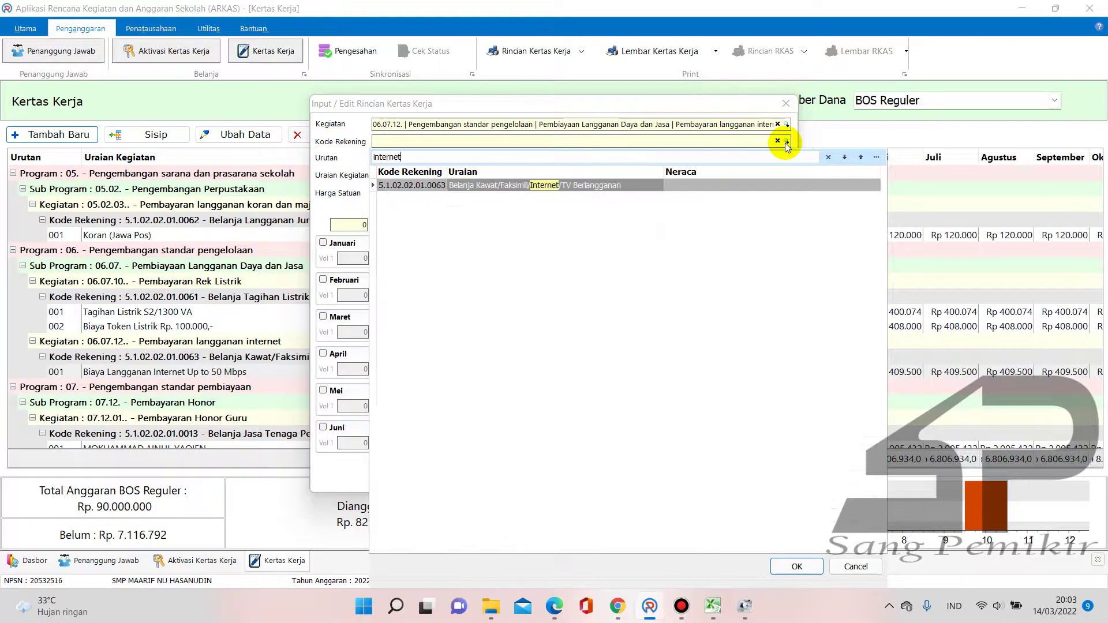
click(648, 185)
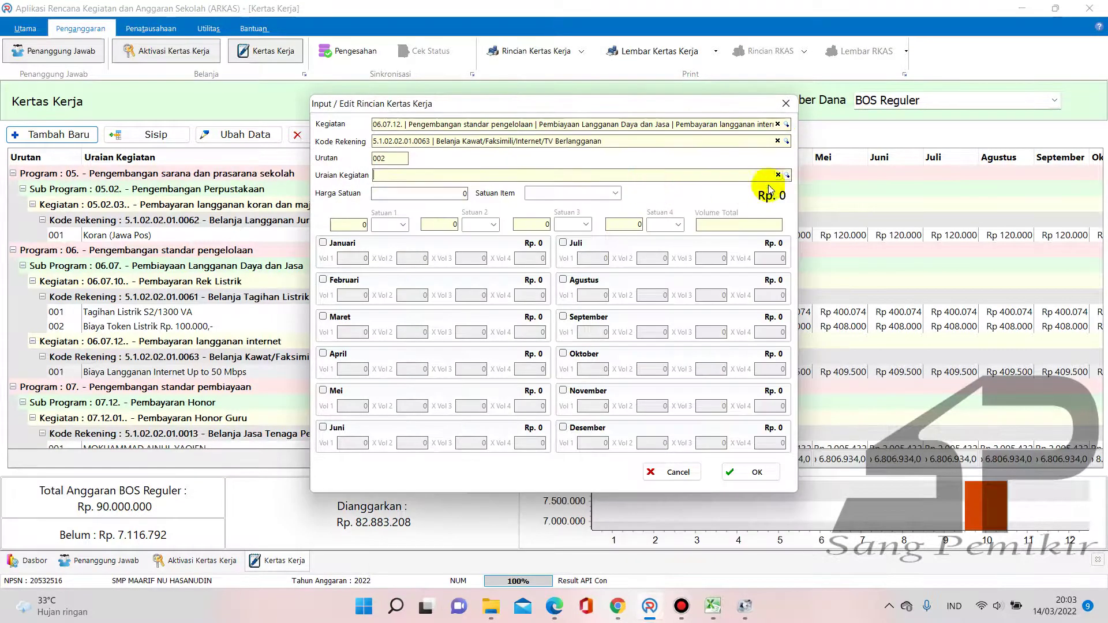
Choose Biaya Langganan Internet Up to 20 Mbps as the Uraian Kegiatan and set its Harga Satuan to 250000, leaving Januari unselected
click(787, 175)
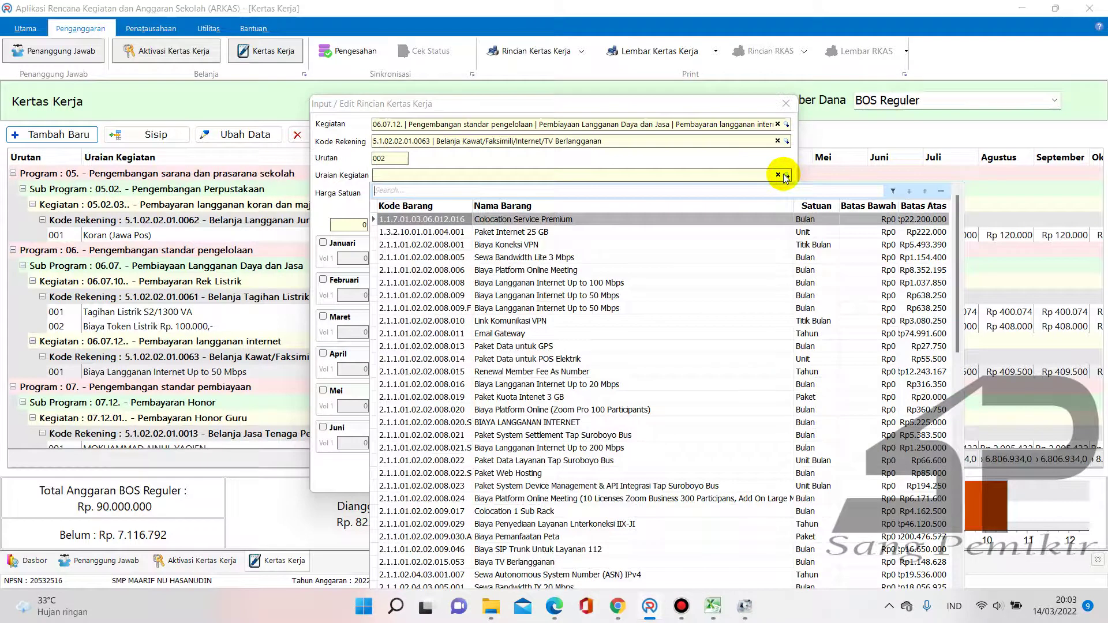
text(int)
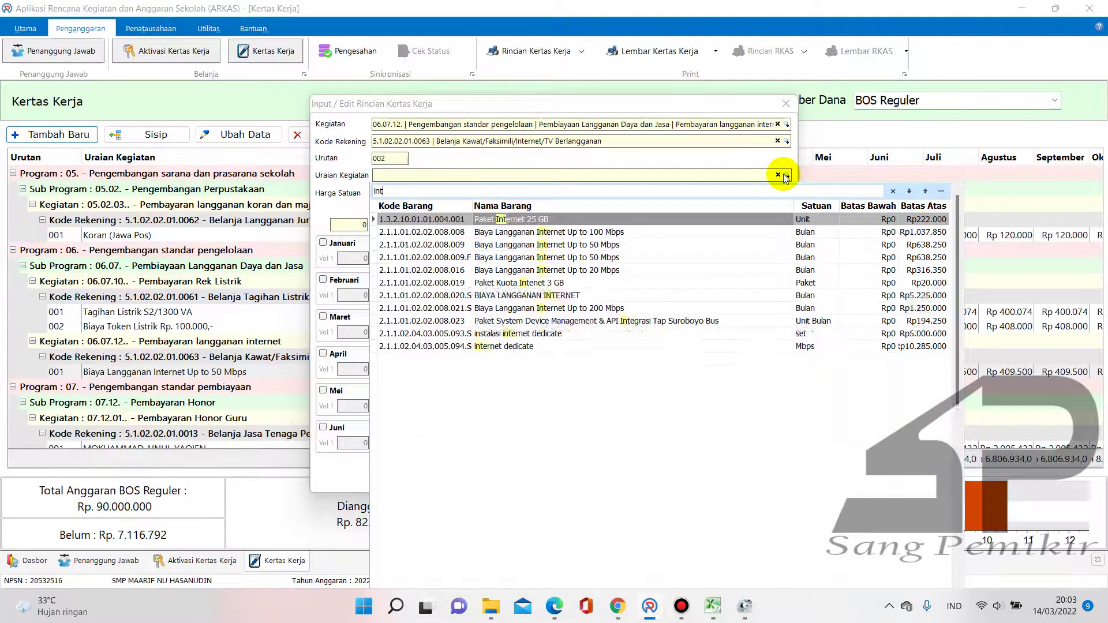
text(ernet)
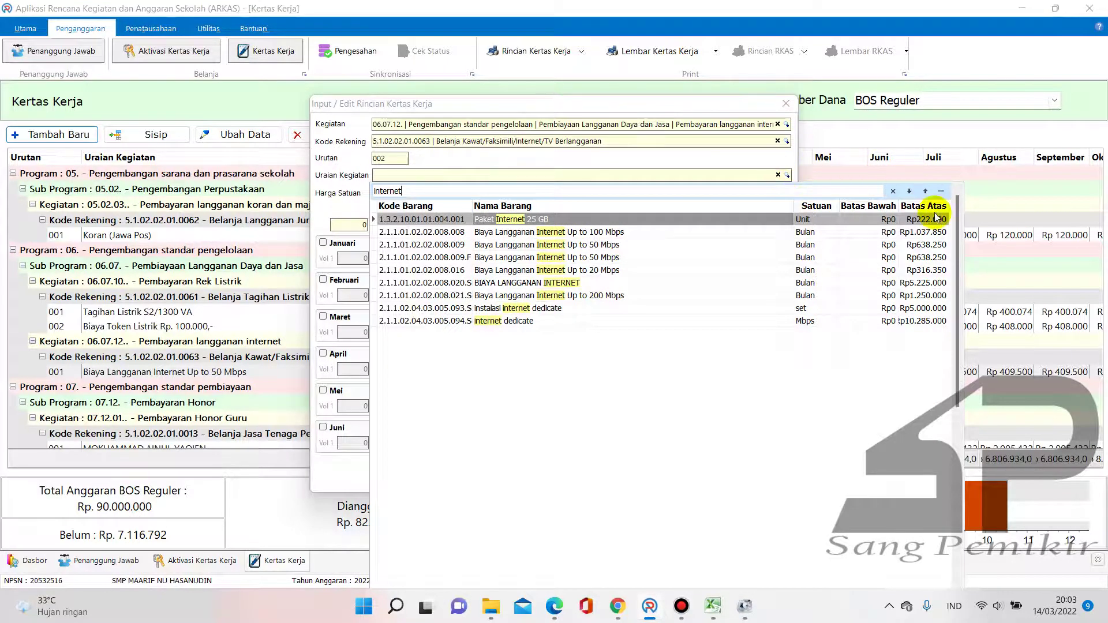
click(913, 271)
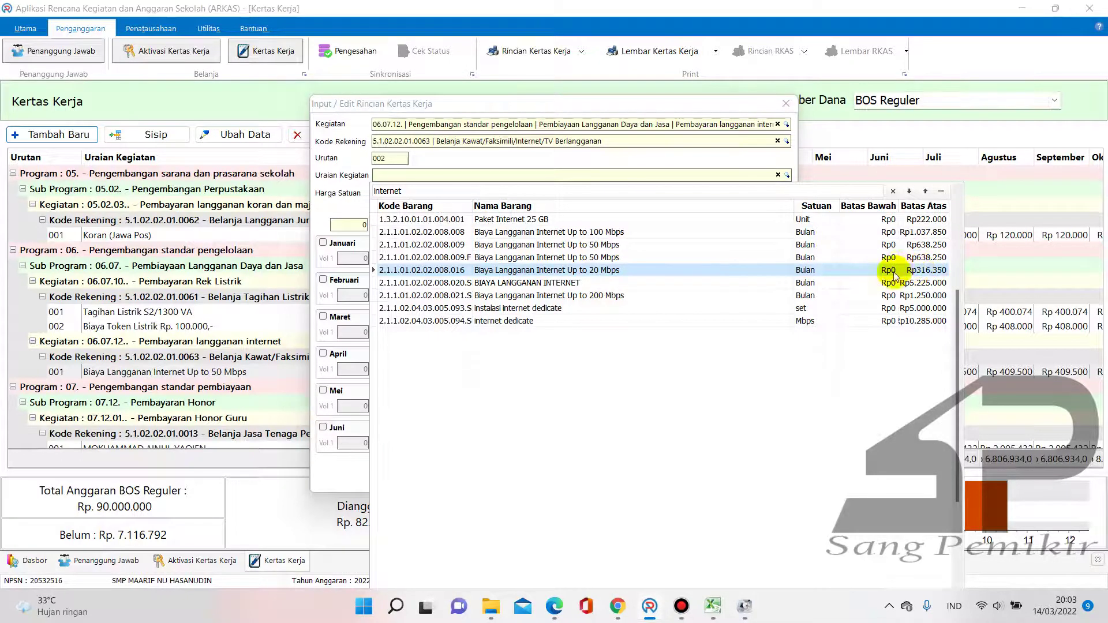
double_click(915, 271)
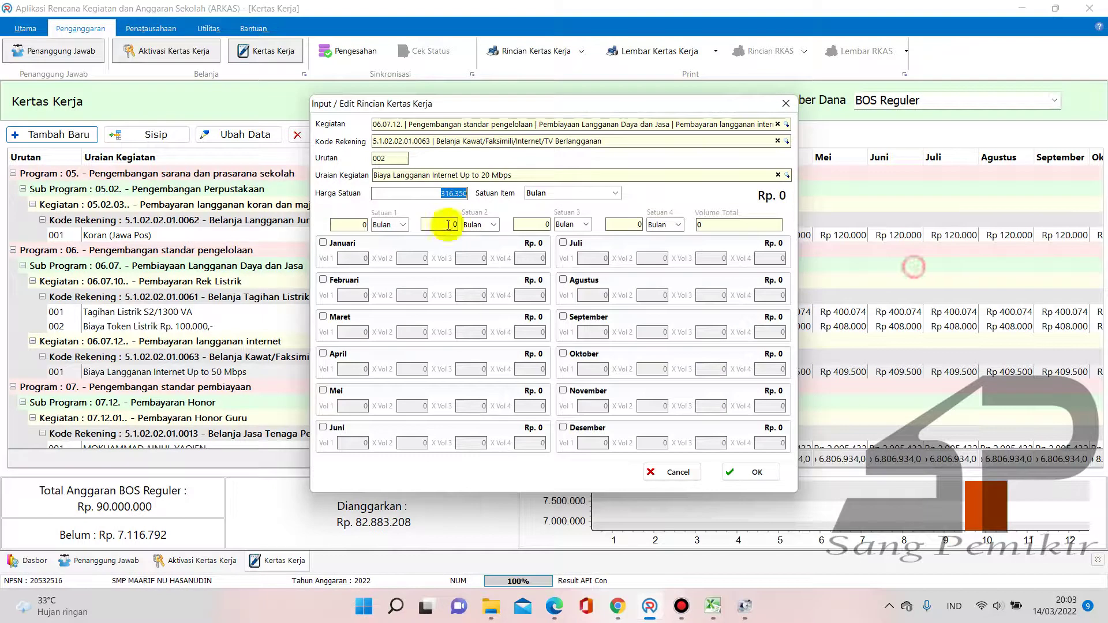
text(2)
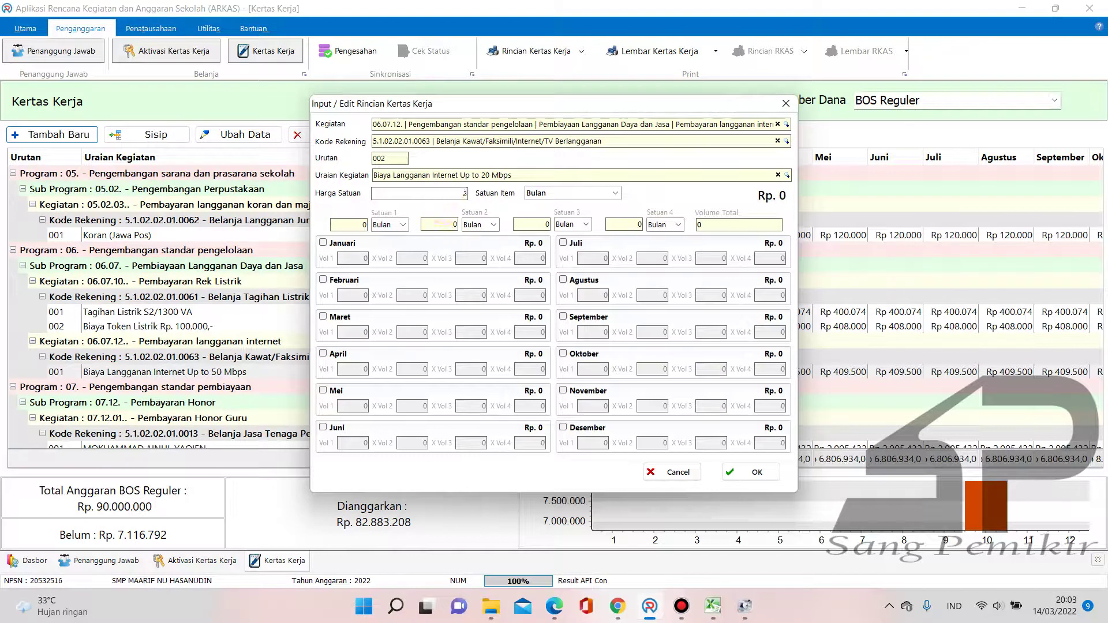
text(50.000)
click(343, 244)
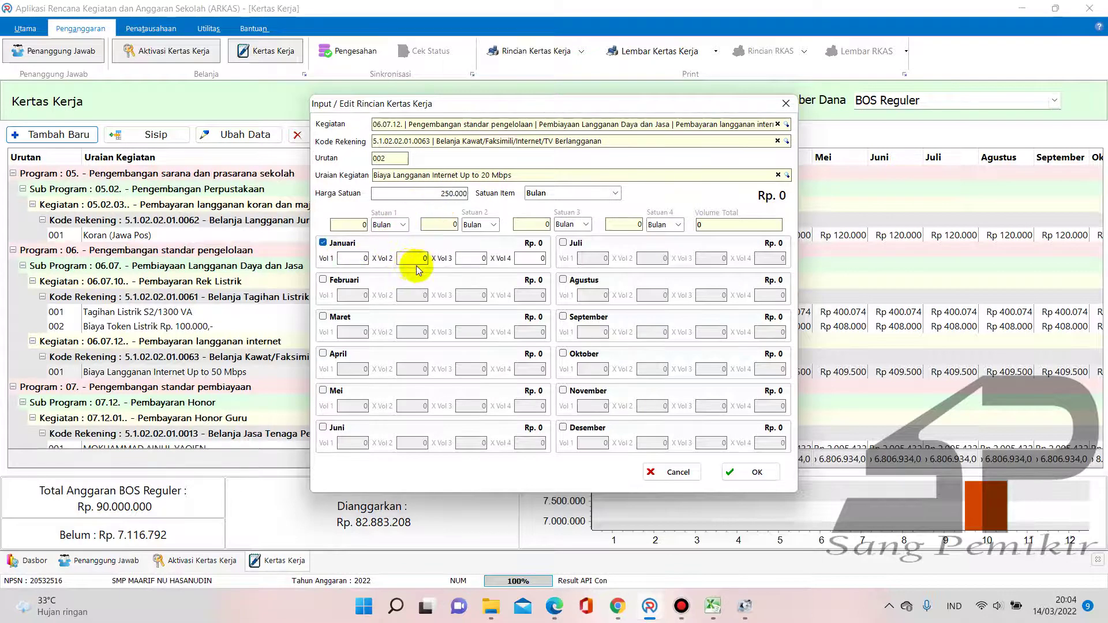
click(325, 245)
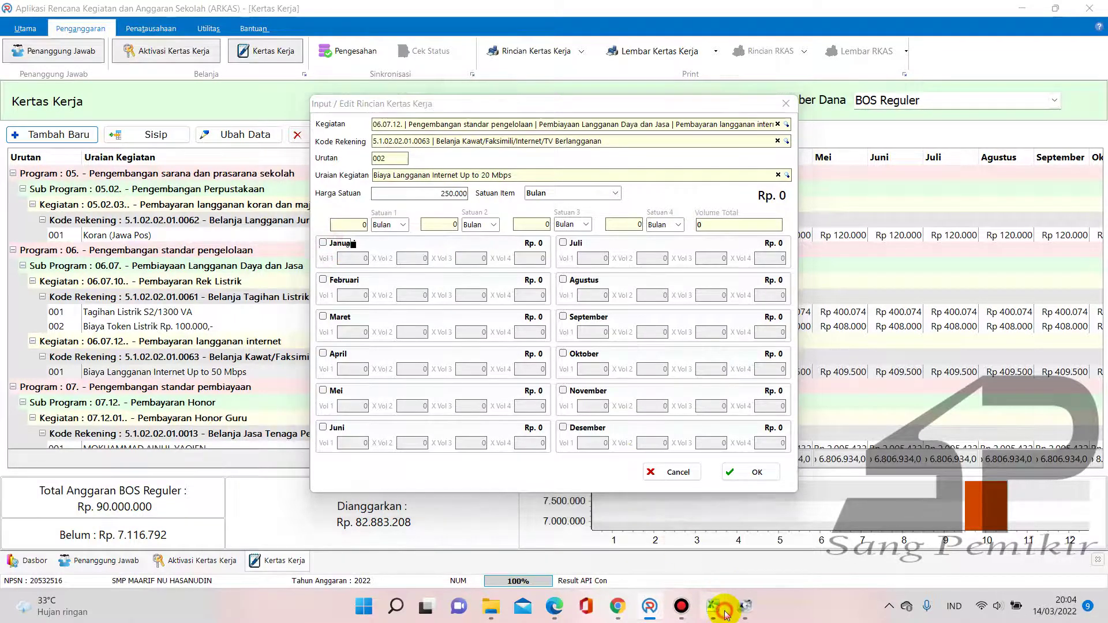
Switch to the calculator workbook in Excel and enter 250000 in A6 and 450000 in B6
mouse_move(713, 606)
click(755, 525)
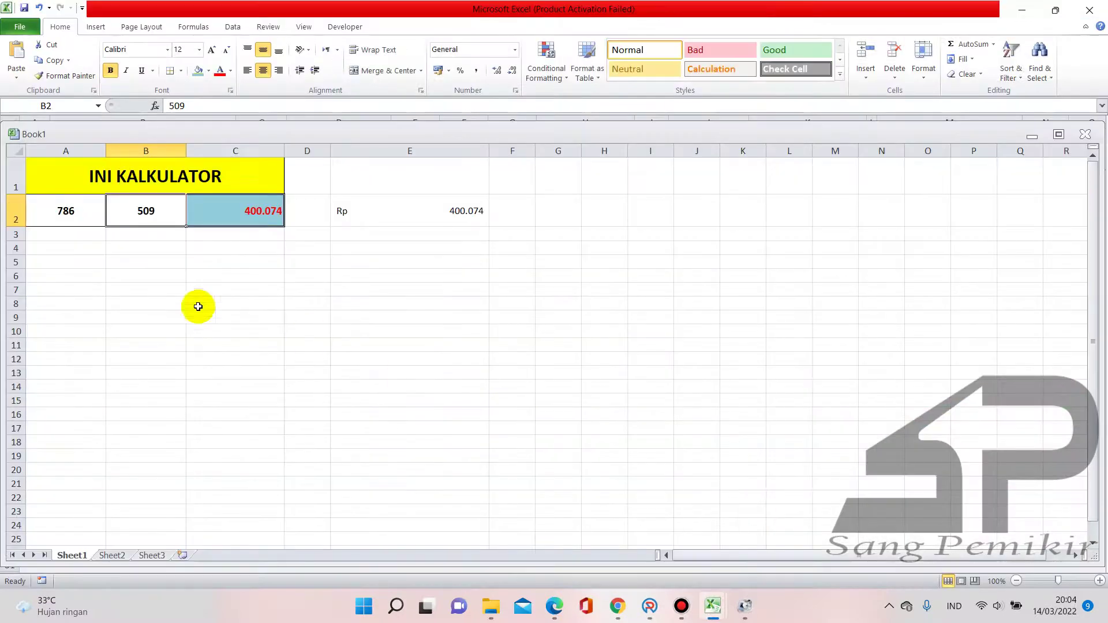
click(77, 278)
text(2)
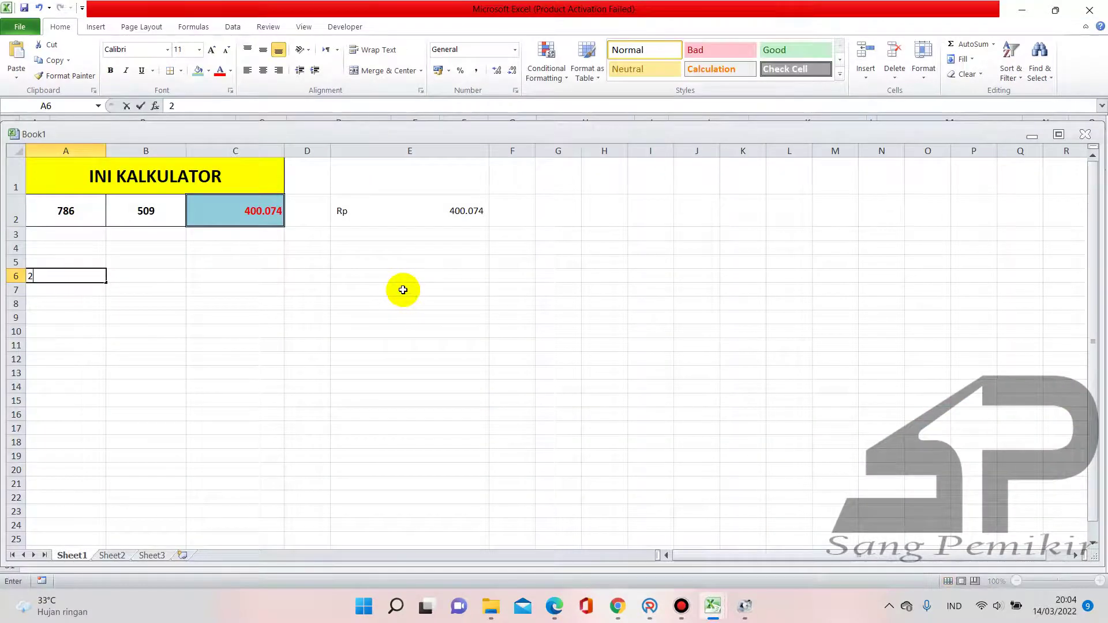
text(50000)
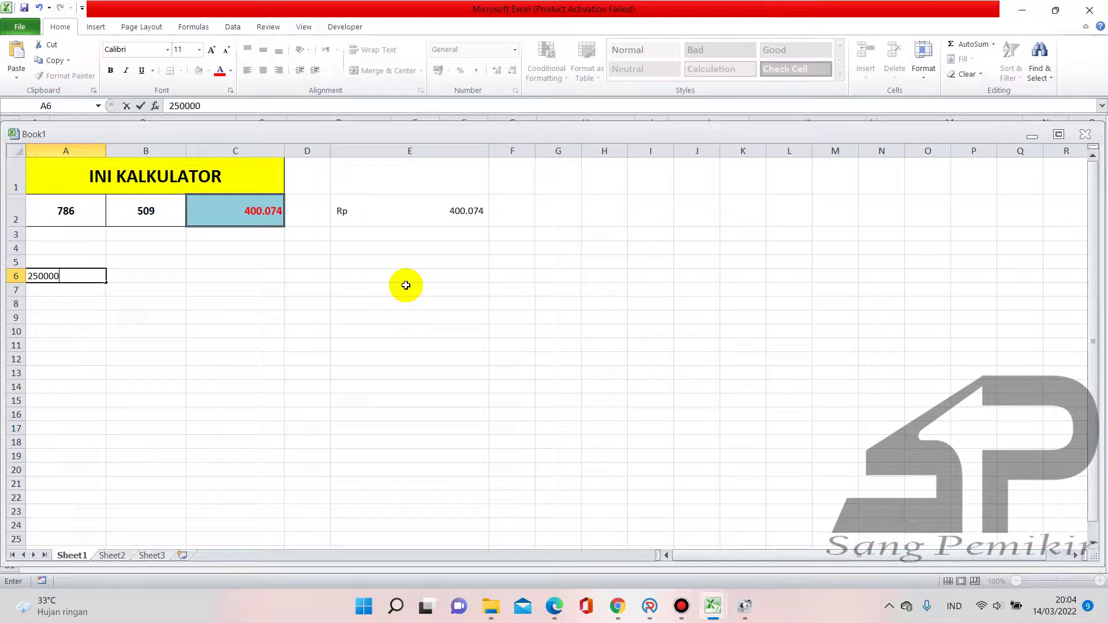
key(Tab)
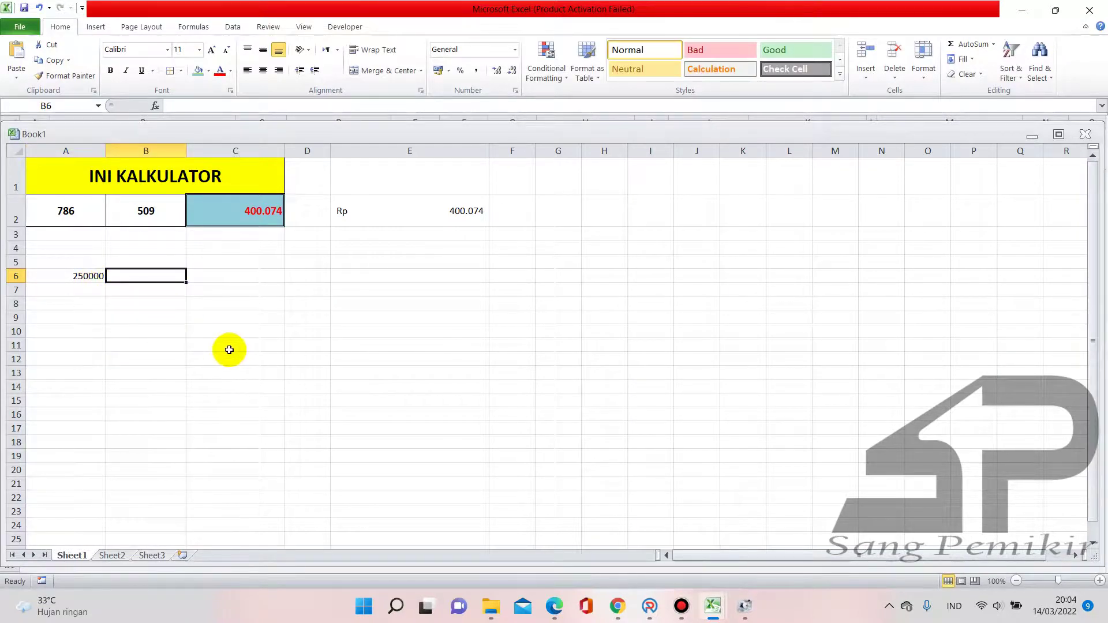
text(450000)
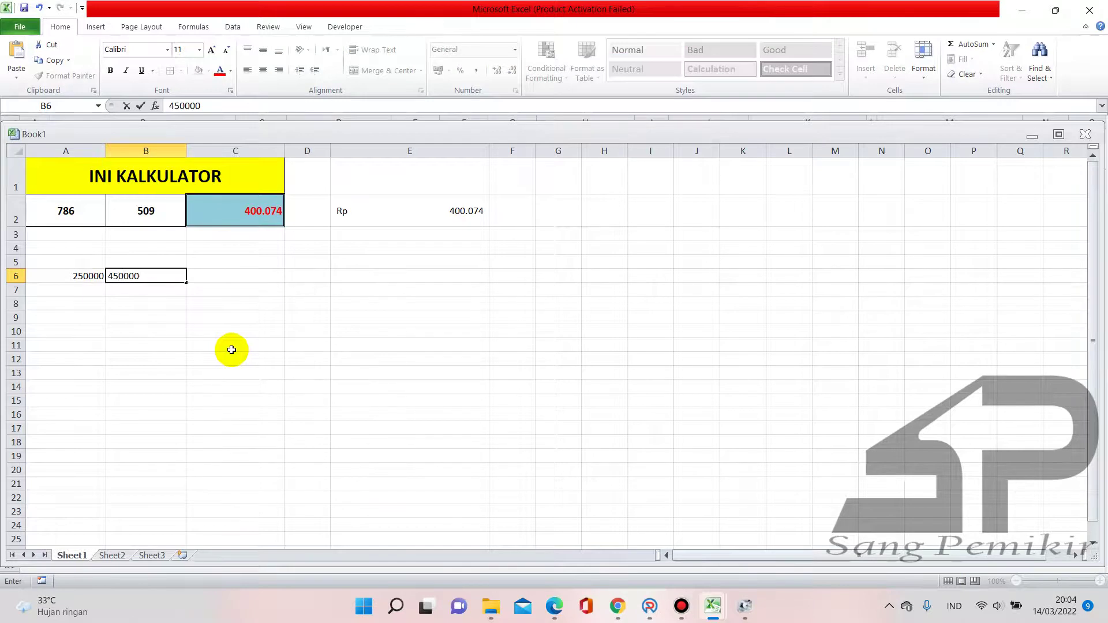
key(Tab)
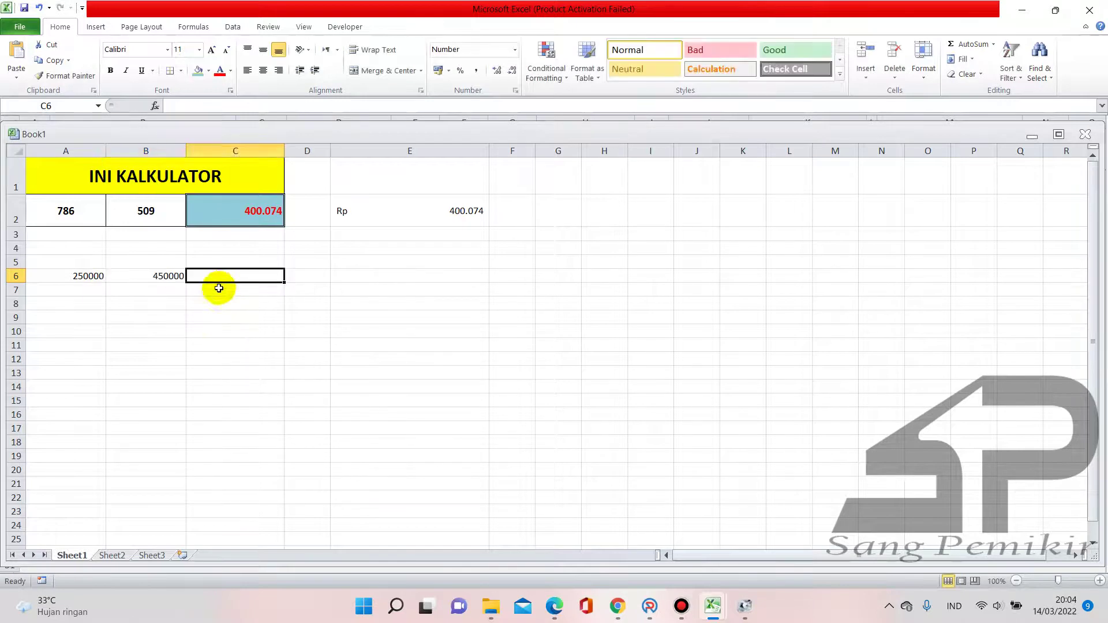
Add the two internet amounts in C6 with the formula =A6+B6
text(=)
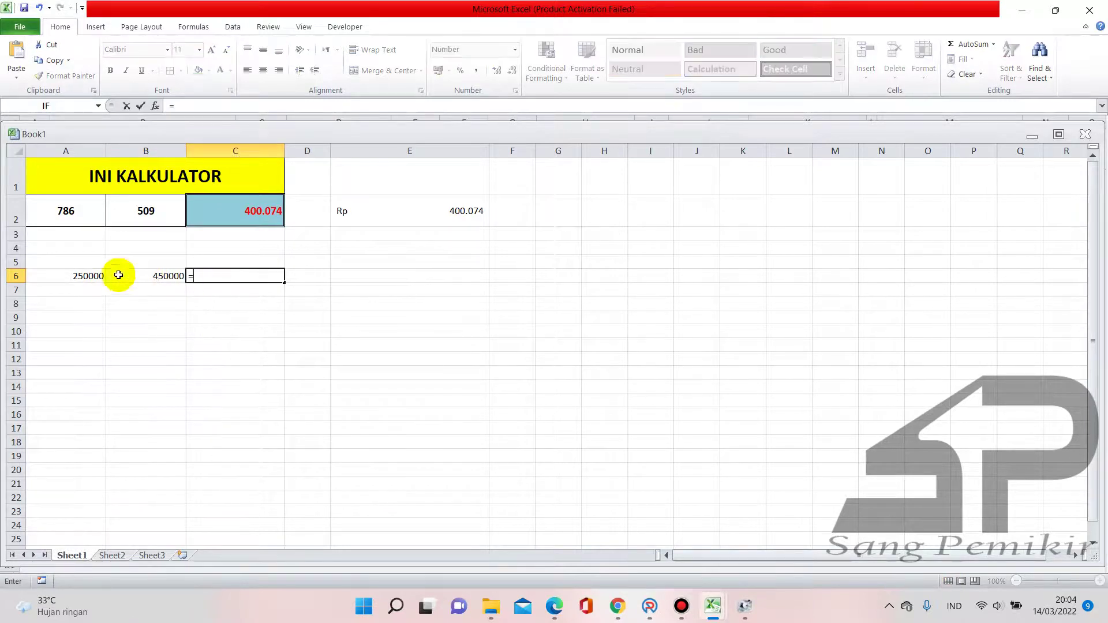
click(100, 275)
text(+)
click(132, 277)
key(Return)
click(236, 278)
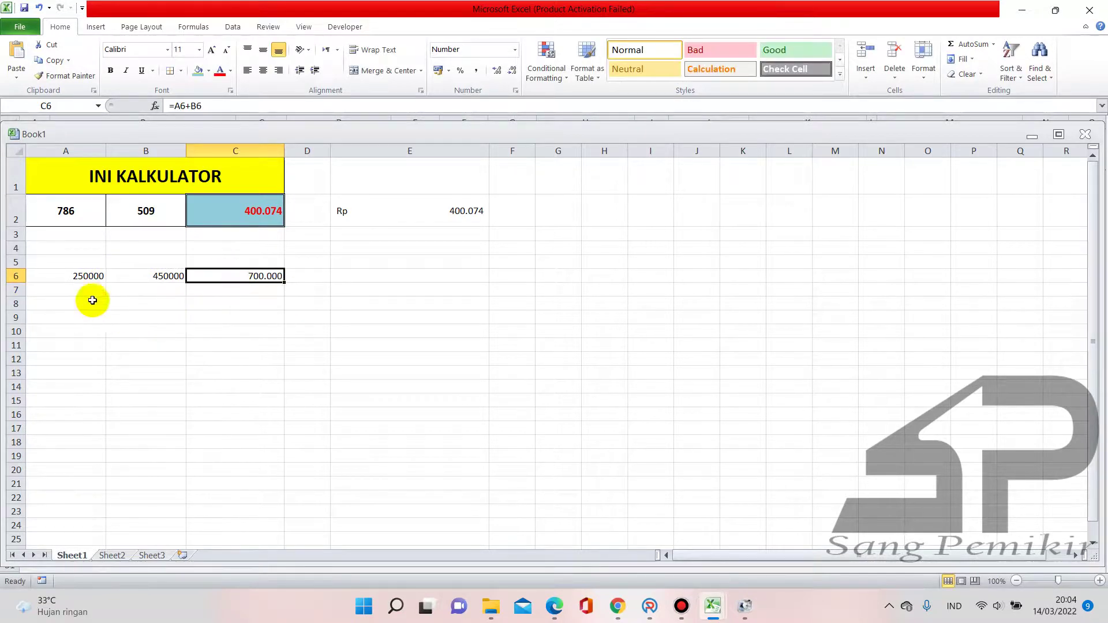
Replace the amounts being summed with 978000 in A6 and 800000 in B6
click(84, 278)
text(978)
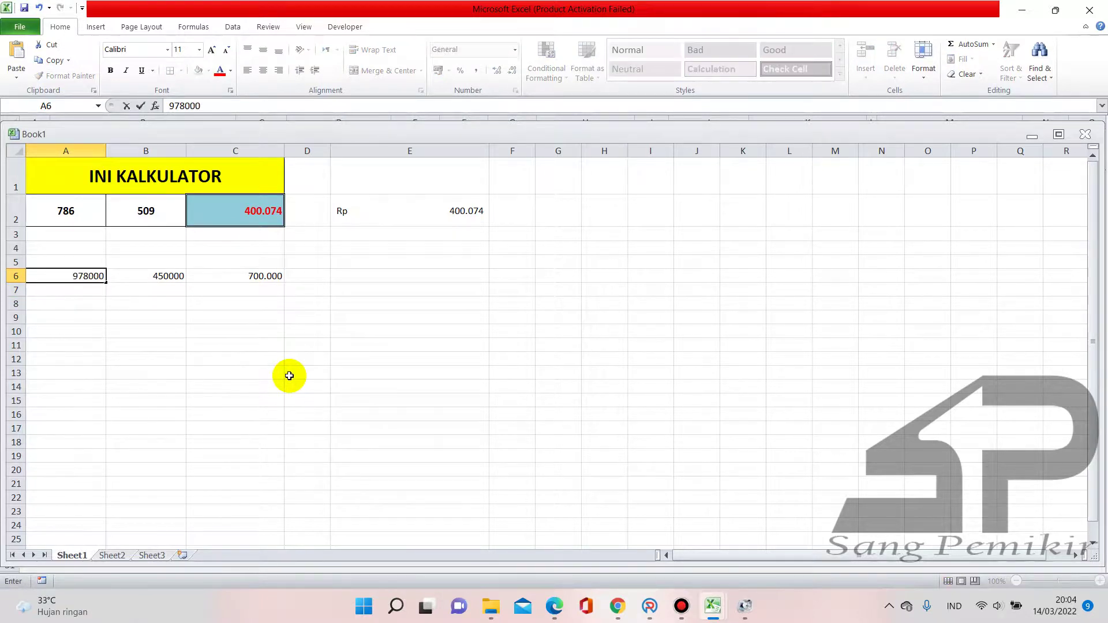
text(000)
key(Return)
click(156, 277)
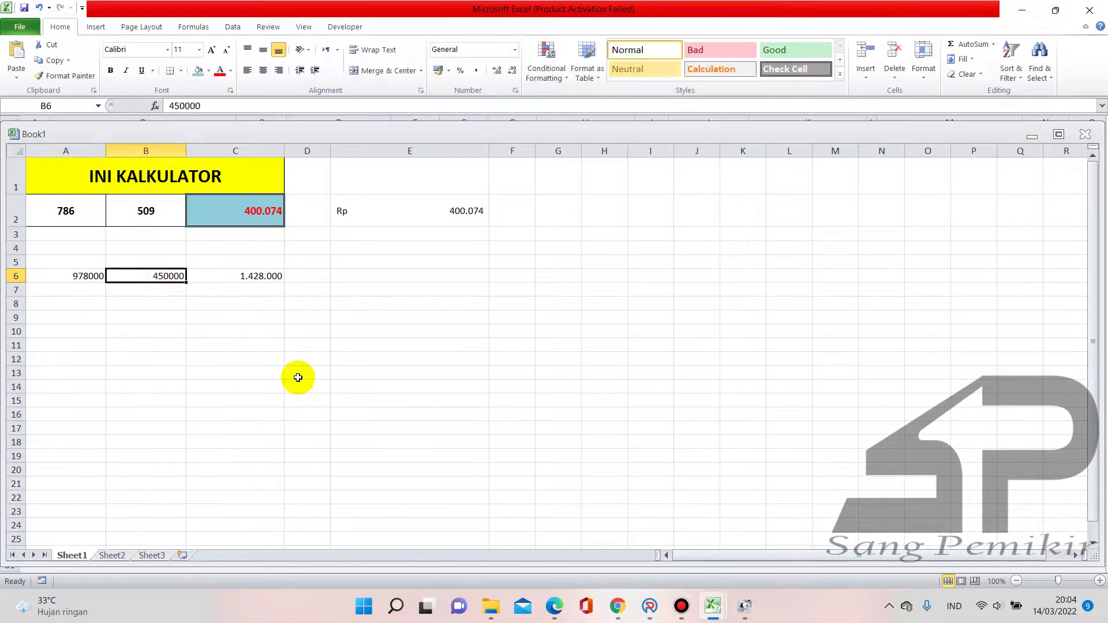
text(8)
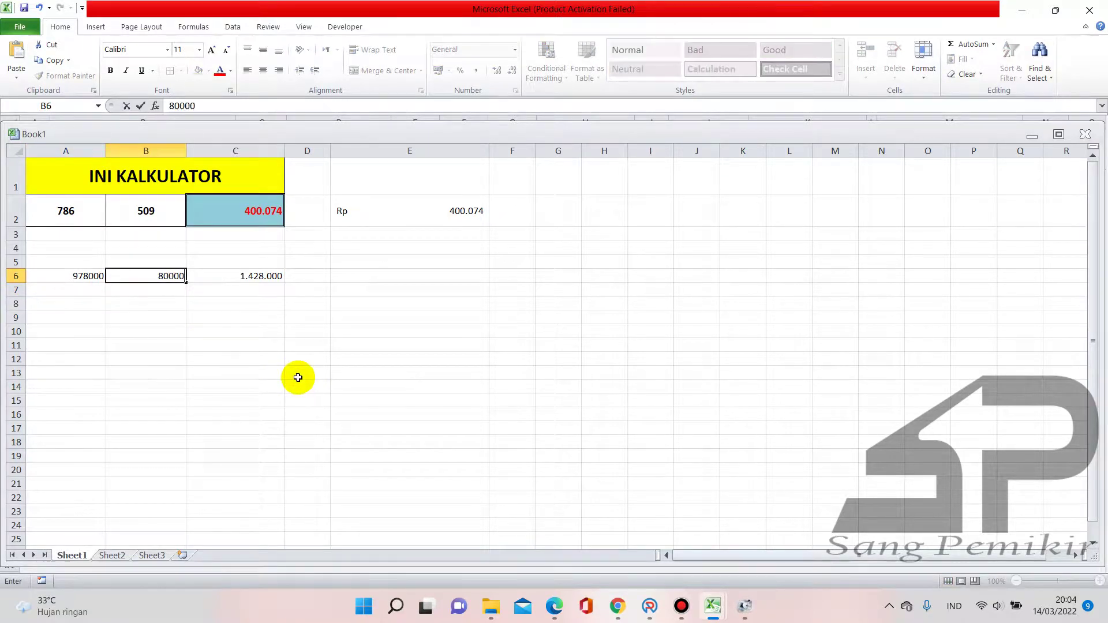
key(Return)
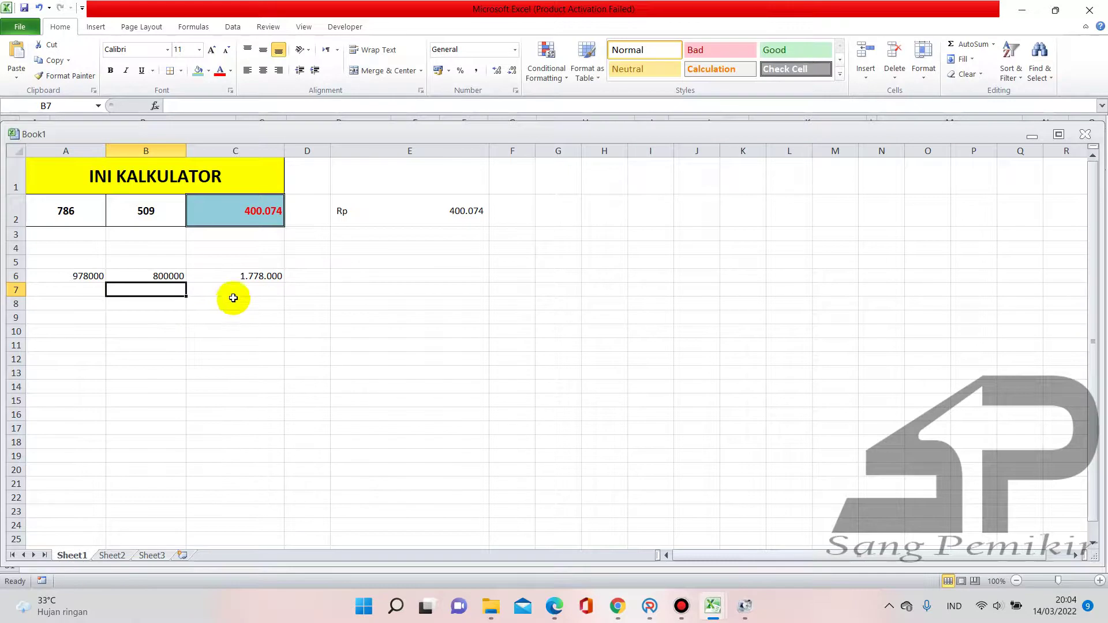
click(259, 275)
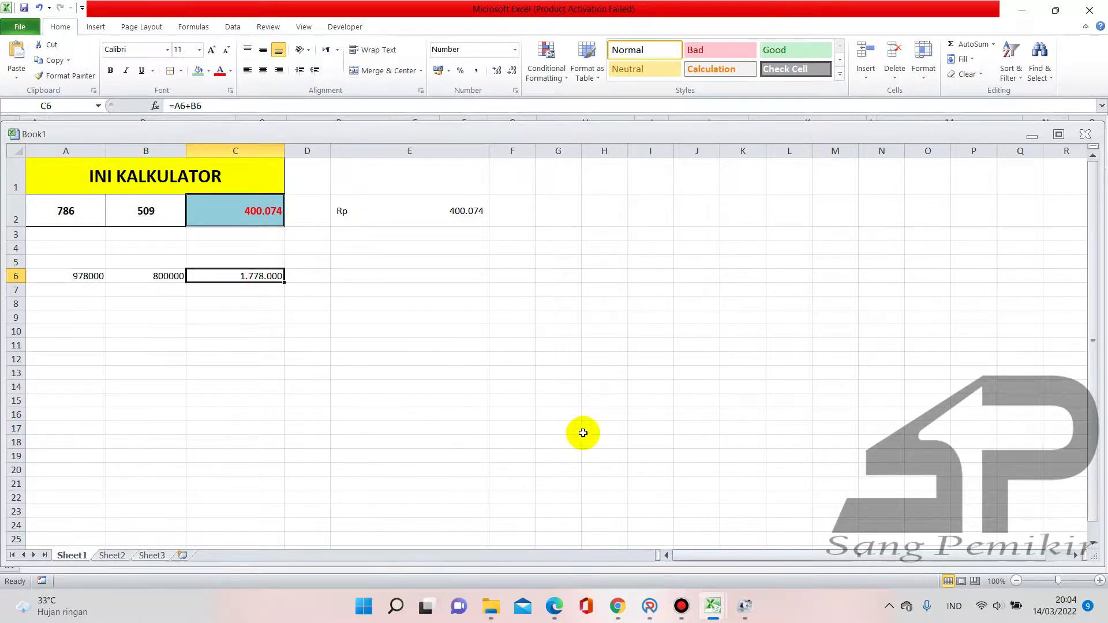
Return to ARKAS, search the Uraian Kegiatan items for "internet" and choose BIAYA LANGGANAN INTERNET, the item whose code ends in 008.020.S
mouse_move(653, 610)
click(638, 544)
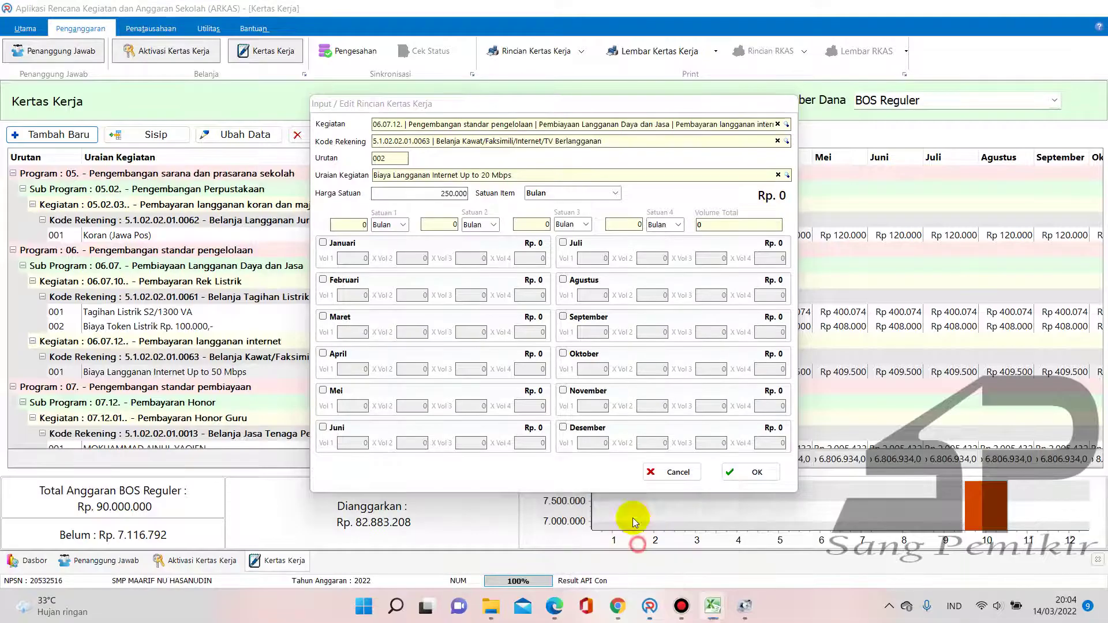
click(787, 177)
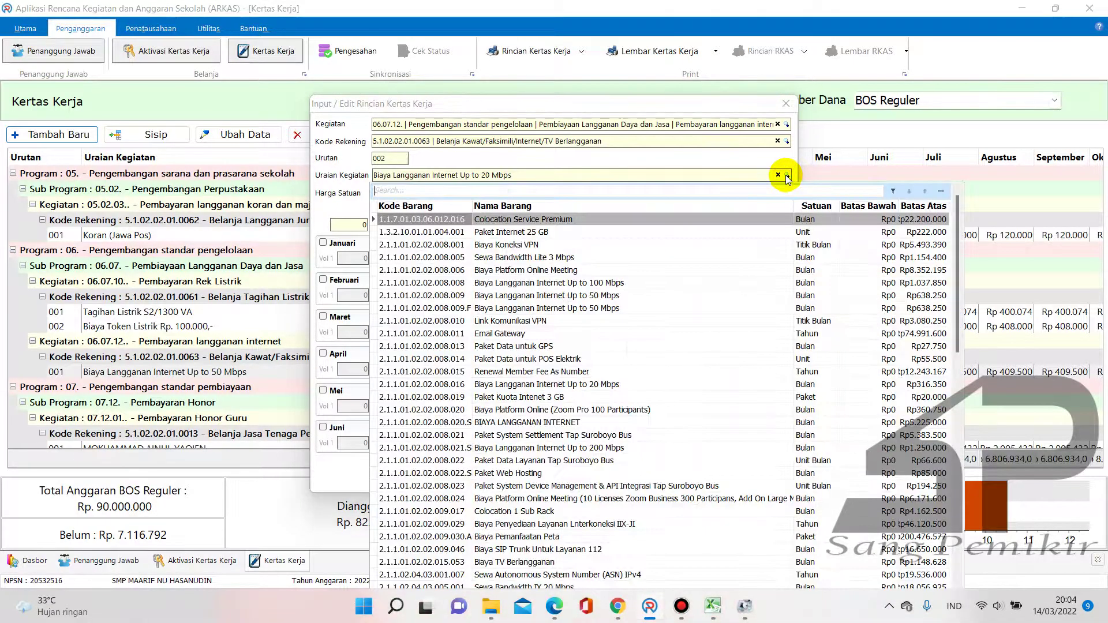
text(internet)
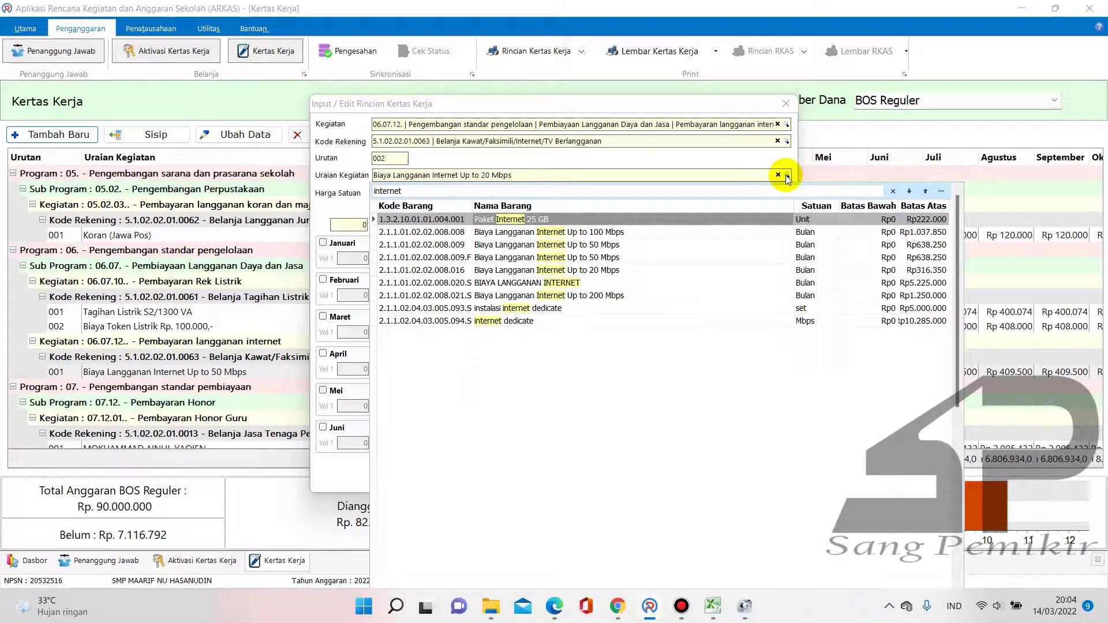
click(931, 284)
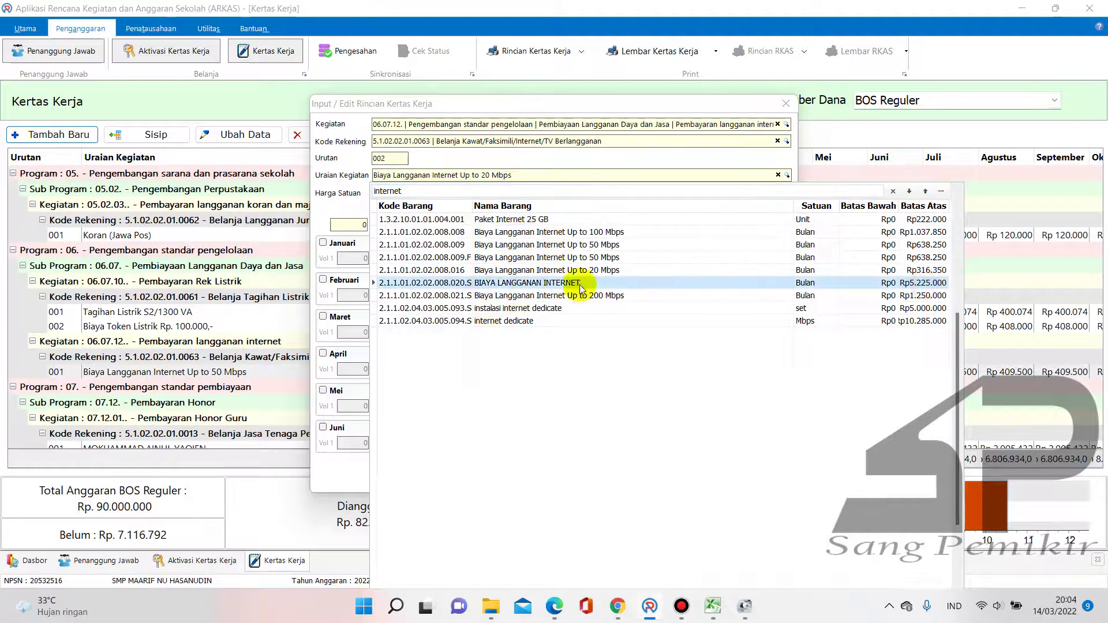
click(913, 285)
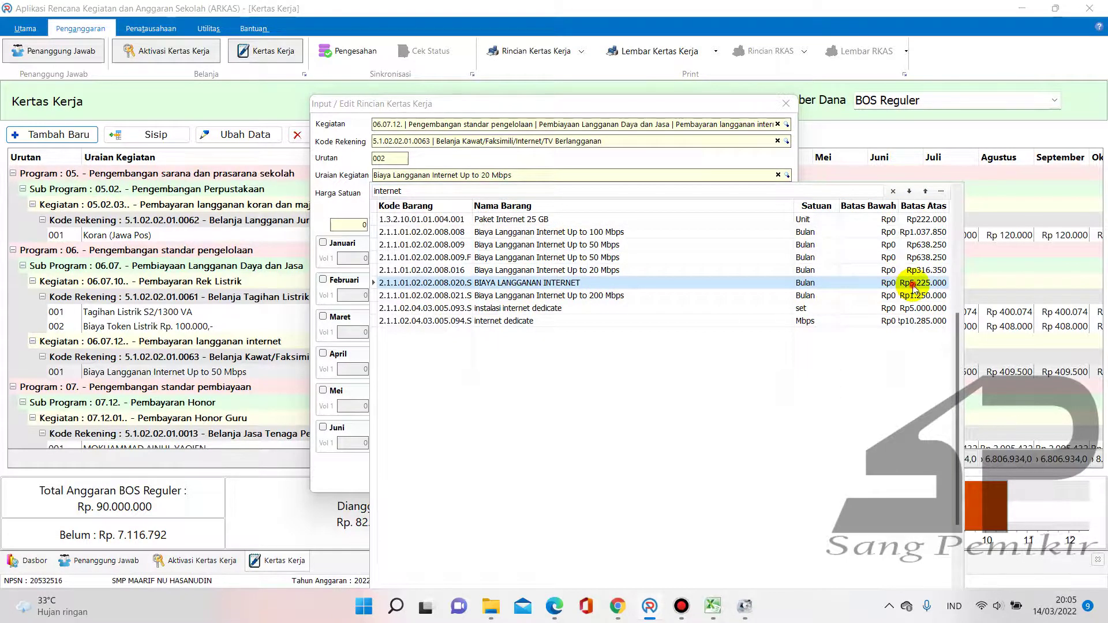
double_click(913, 285)
Check the summed internet cost in the Excel calculator workbook and return to the ARKAS entry
click(718, 610)
click(733, 536)
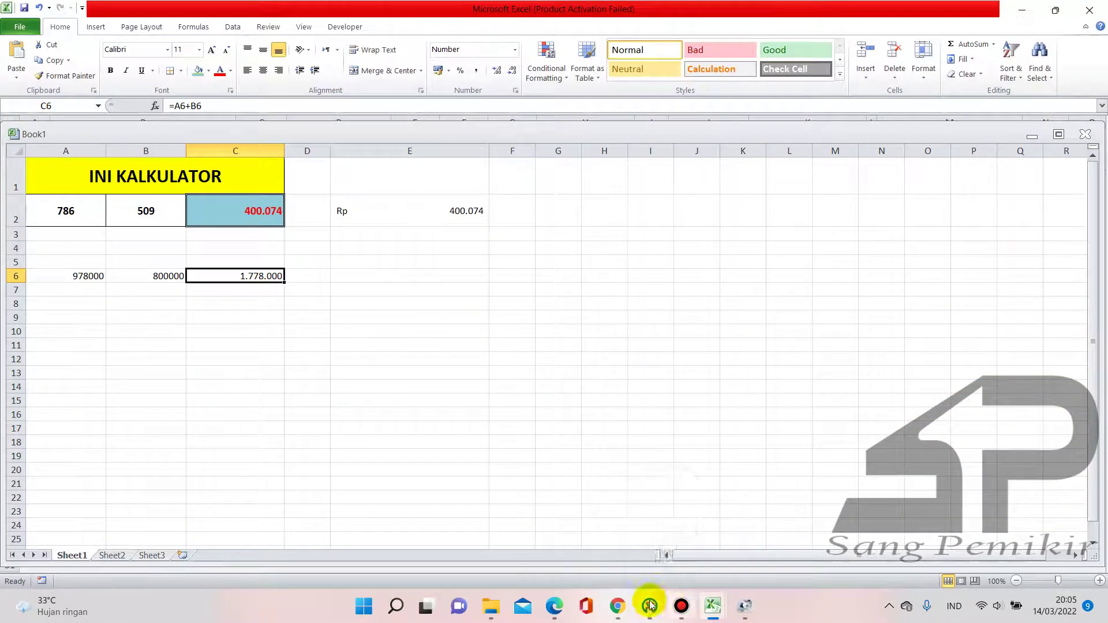
click(645, 558)
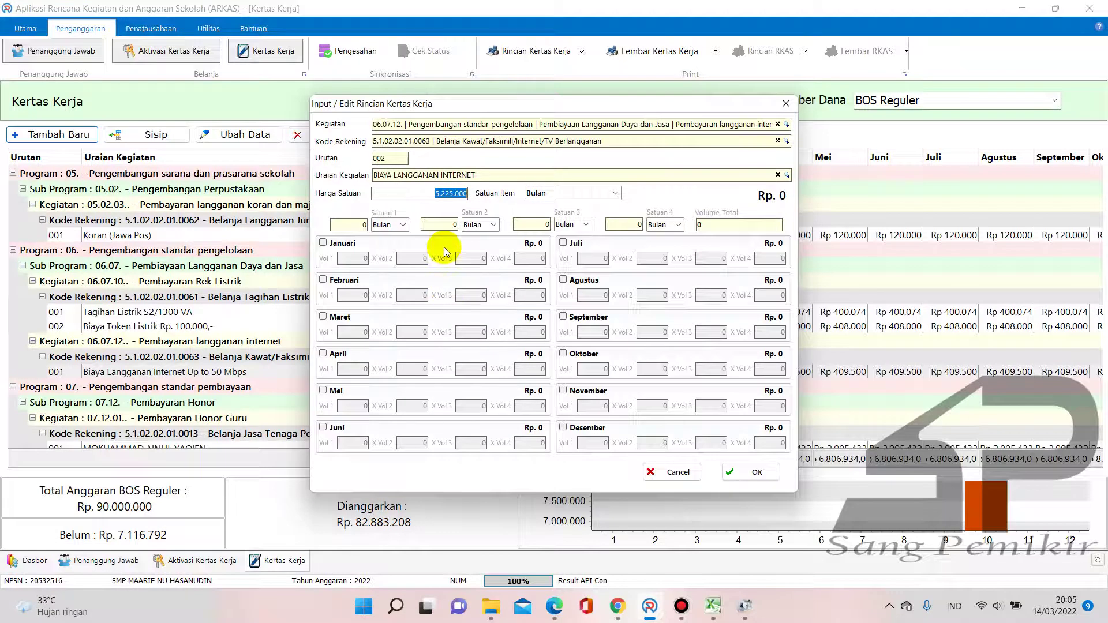
Set the internet subscription's unit price to 1.778.000 and budget a volume of 1 for each month from Januari to Juni
text(1.778.000)
click(327, 242)
click(359, 260)
text(1)
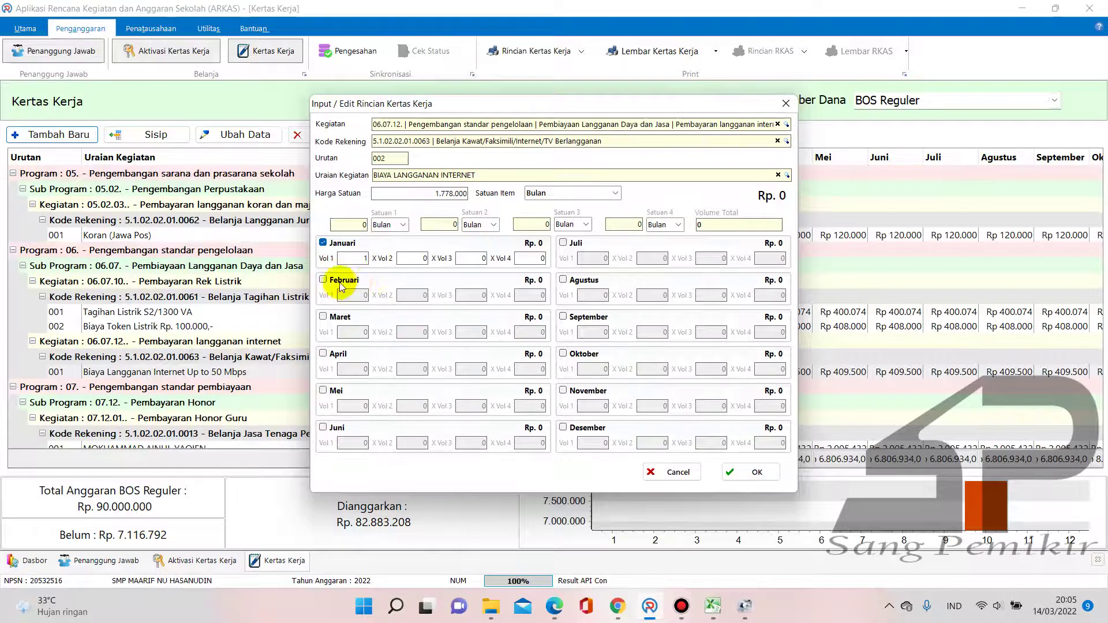
click(340, 281)
click(361, 295)
text(1)
click(342, 316)
click(354, 327)
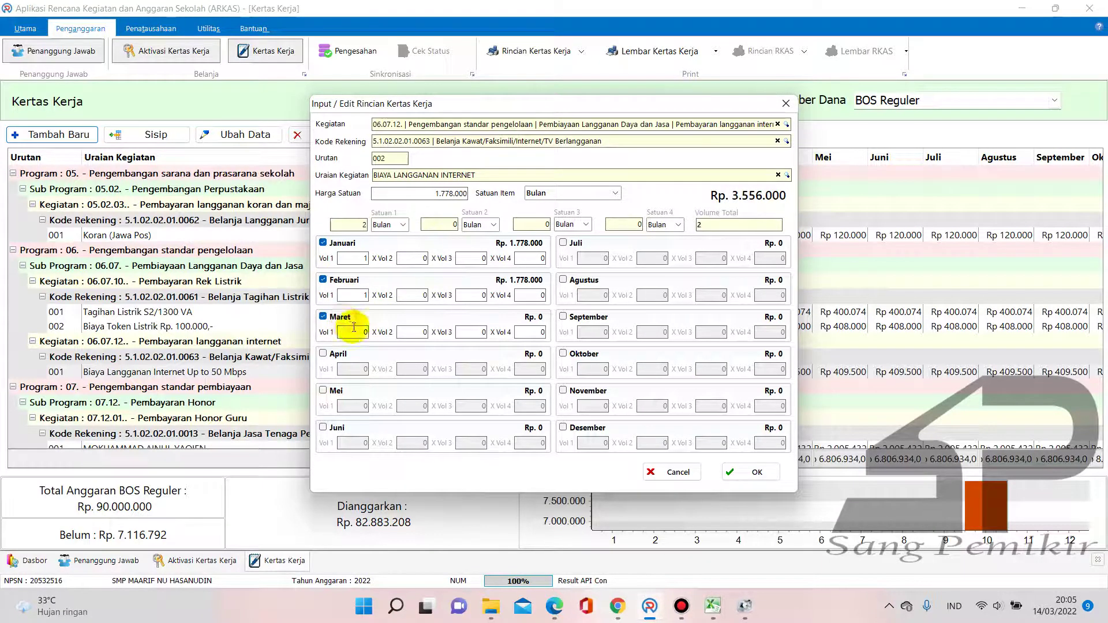
text(1)
click(338, 355)
click(354, 369)
text(1)
click(338, 390)
click(361, 405)
text(1)
click(324, 427)
click(357, 443)
text(1)
Budget a volume of 1 for each month from Juli to Desember and save the internet subscription entry
click(563, 242)
click(591, 258)
text(1)
click(562, 280)
click(591, 295)
text(1)
click(563, 316)
click(563, 353)
click(592, 369)
text(1)
click(563, 391)
click(590, 406)
text(1)
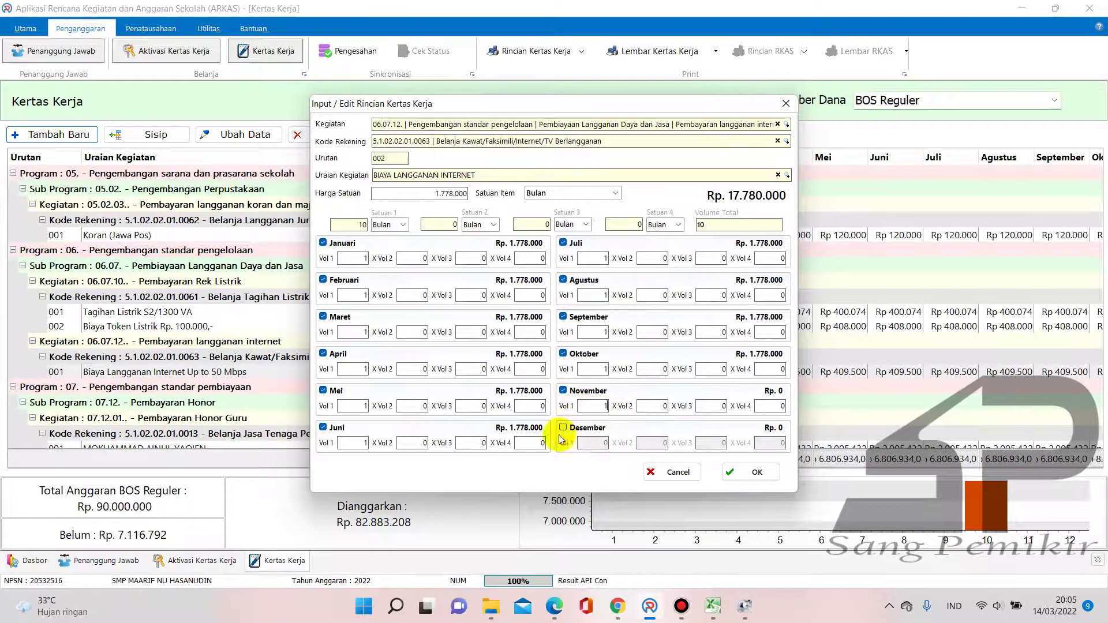
click(563, 427)
click(603, 443)
text(1)
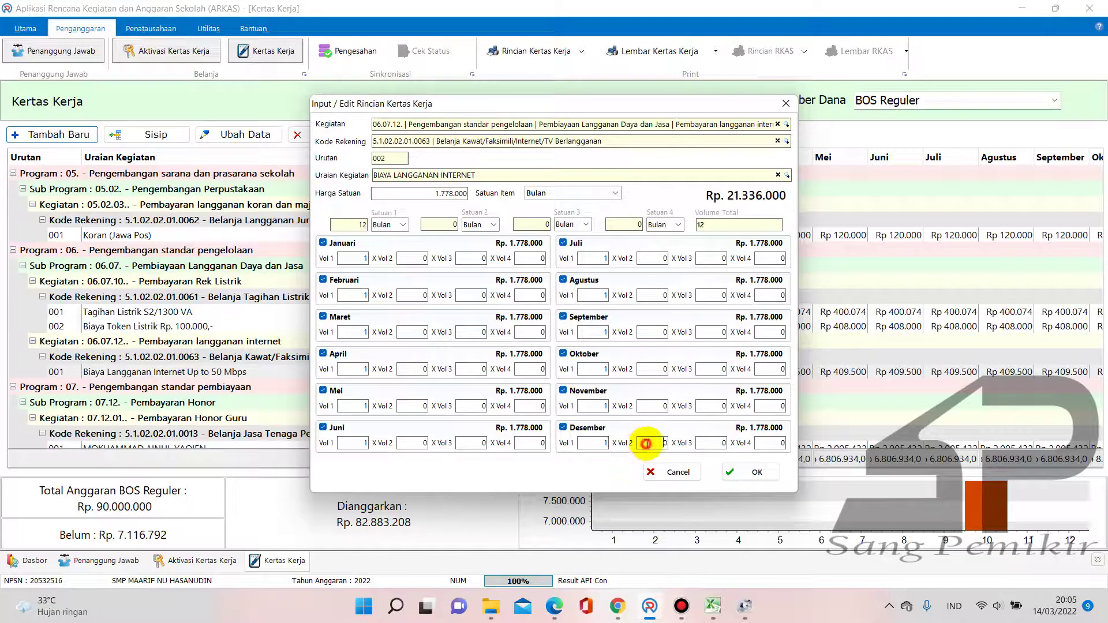
key(Tab)
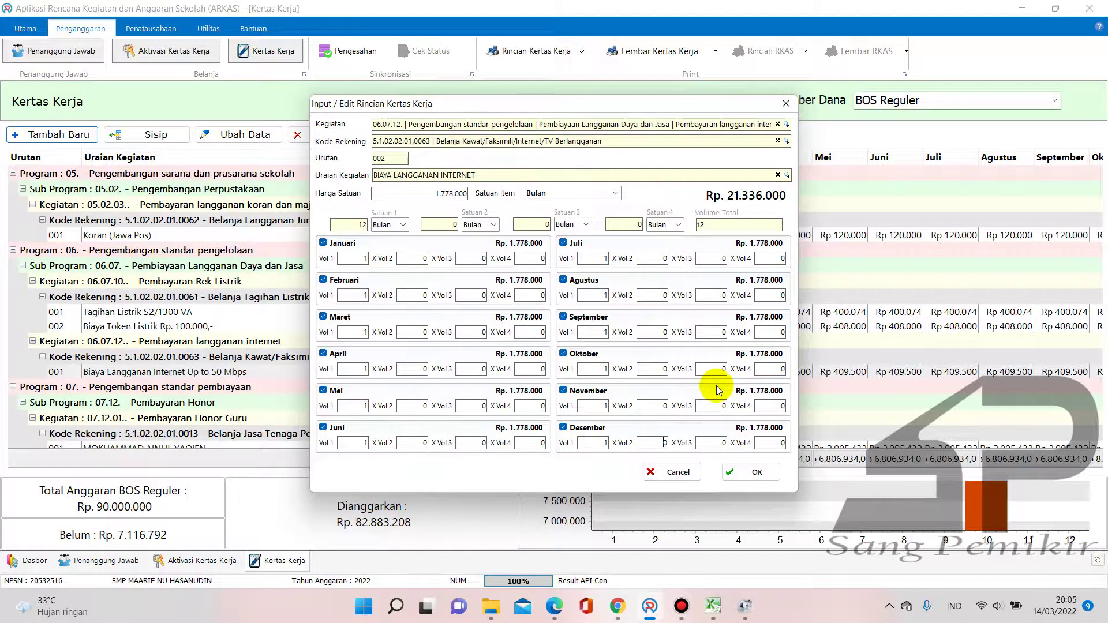
click(744, 474)
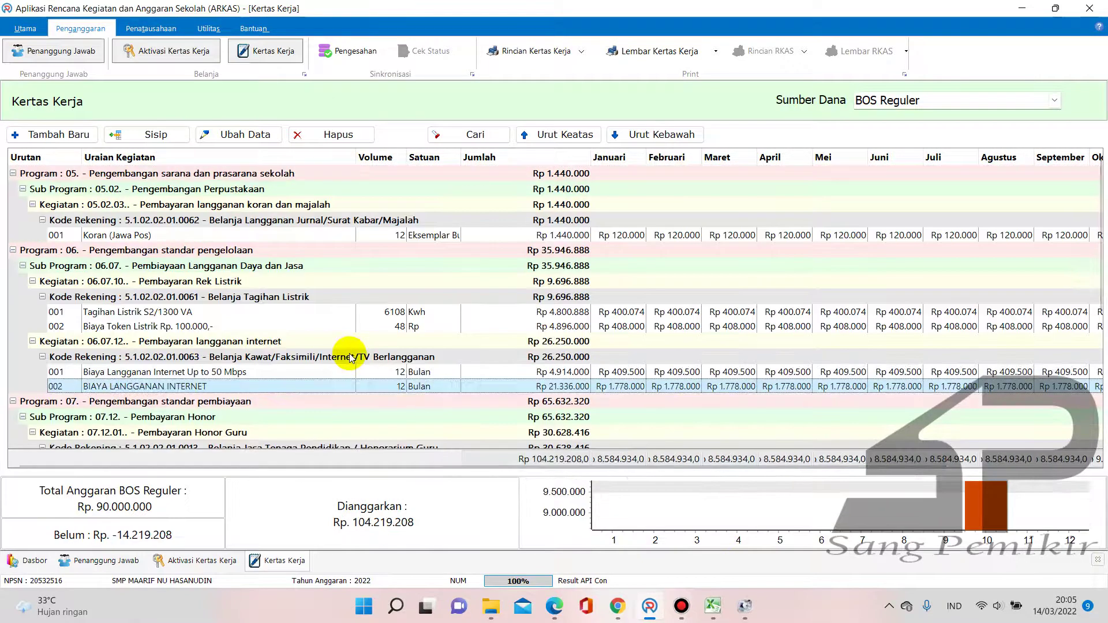
Add a new worksheet entry with activity 06.07.14 Pembayaran langganan air and account code 5.1.02.02.01.0060 Belanja Tagihan Air
scroll(380, 364, down, 4)
scroll(382, 361, up, 2)
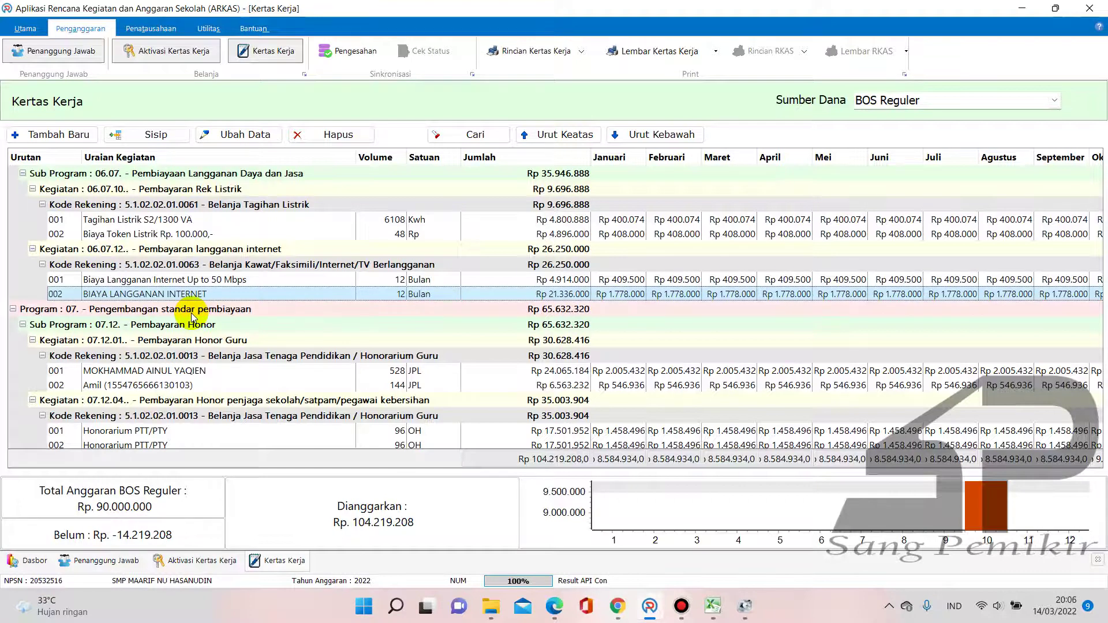
click(35, 135)
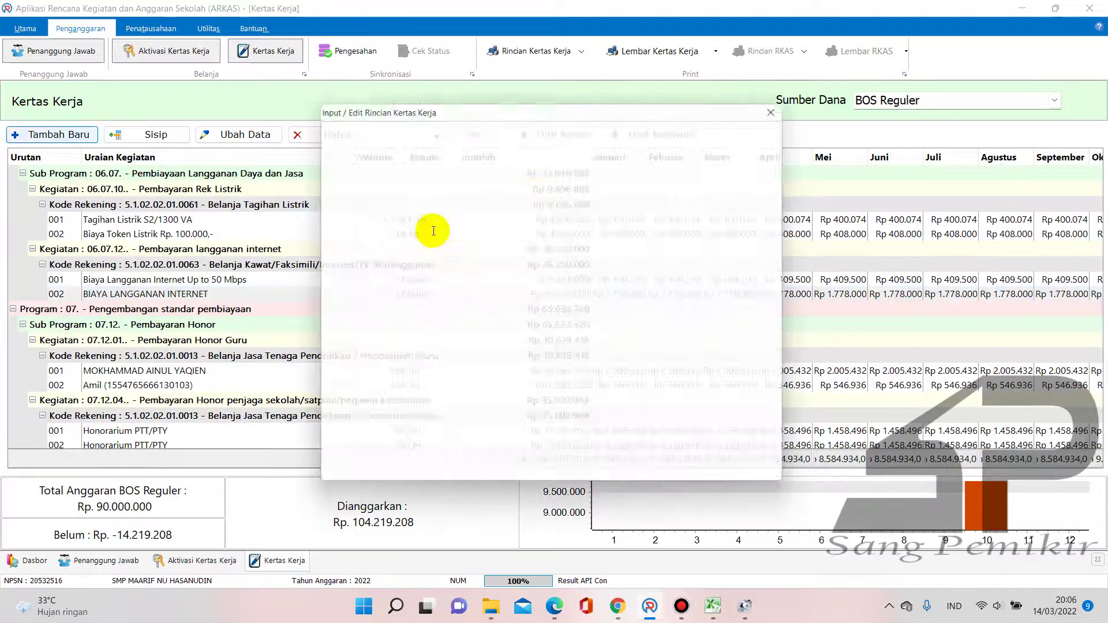
click(788, 124)
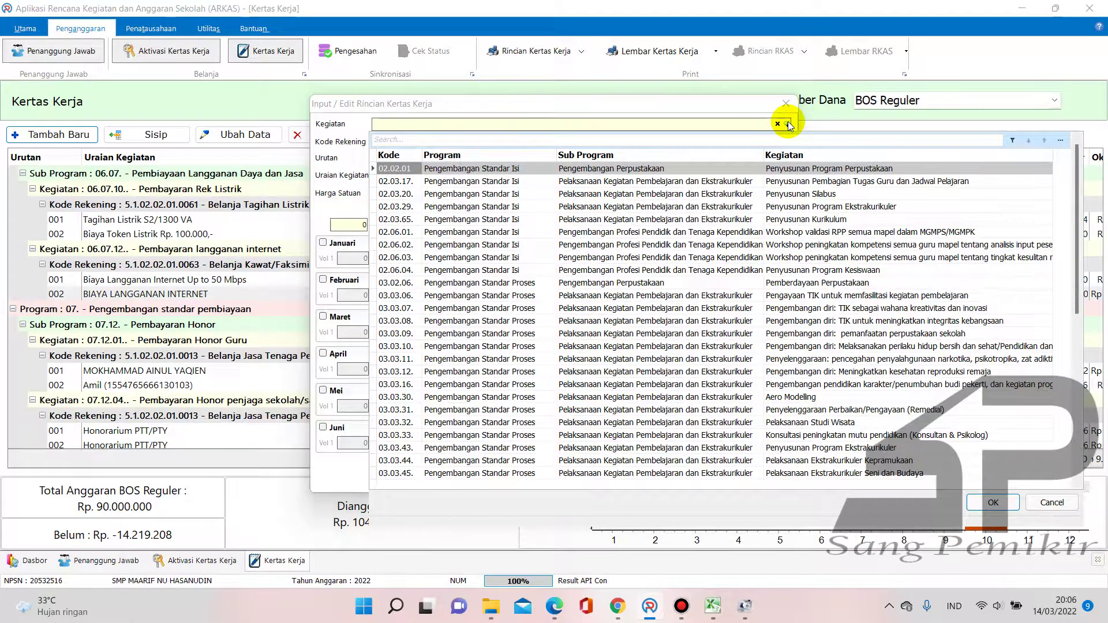
text(Air)
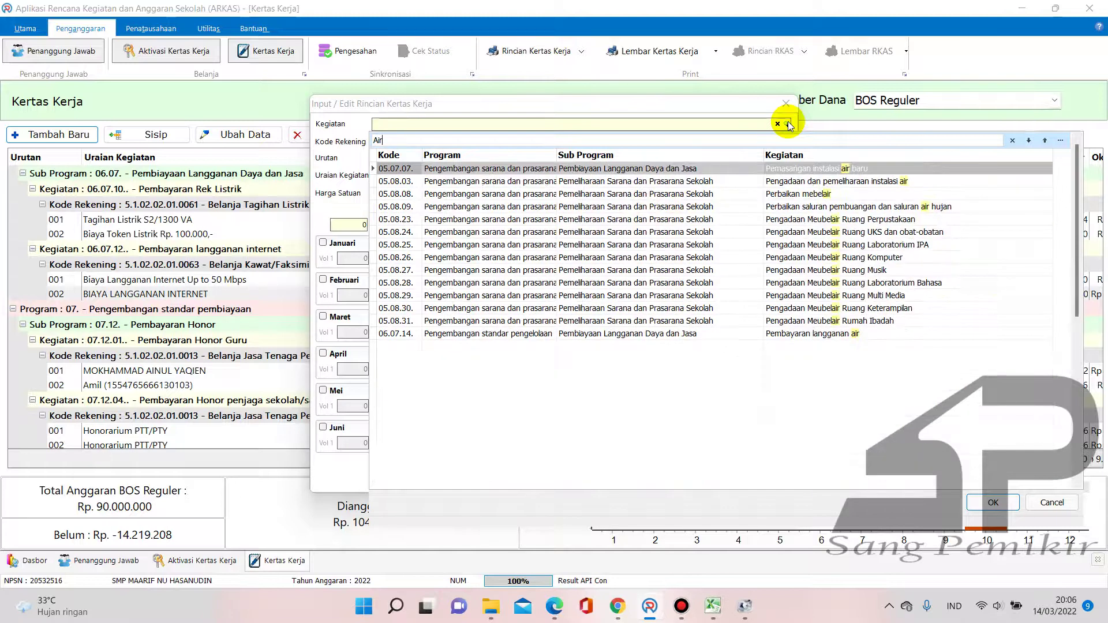
click(833, 333)
click(787, 141)
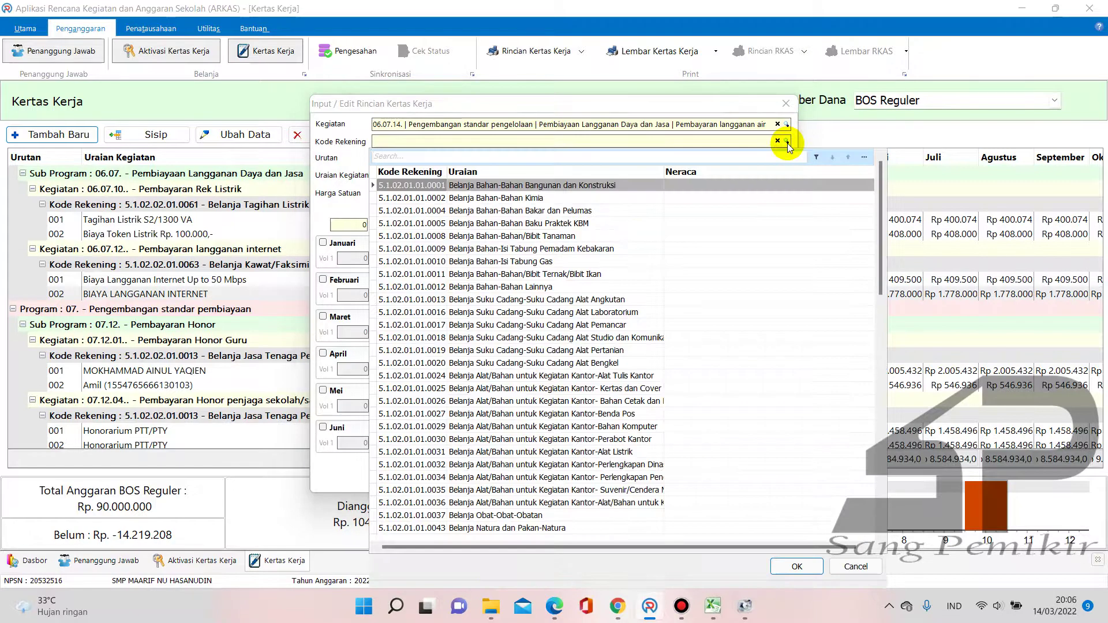
text(Air)
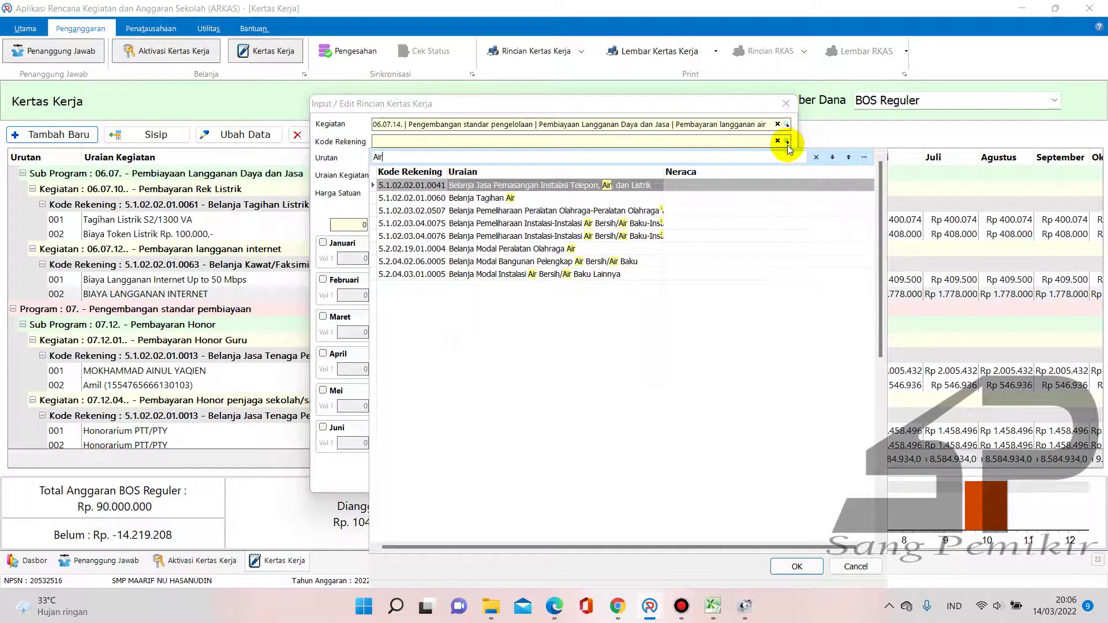
click(650, 198)
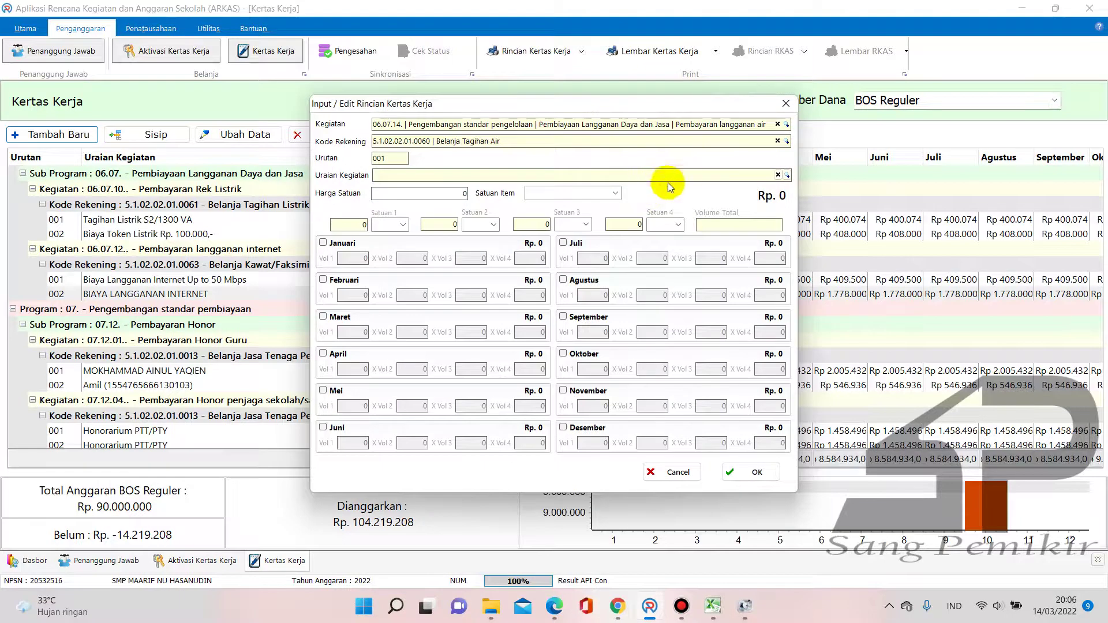
Check the PDAM row's unit price in the RAKS BOS 2022 new Excel workbook and return to the ARKAS entry
mouse_move(708, 616)
click(668, 547)
click(405, 240)
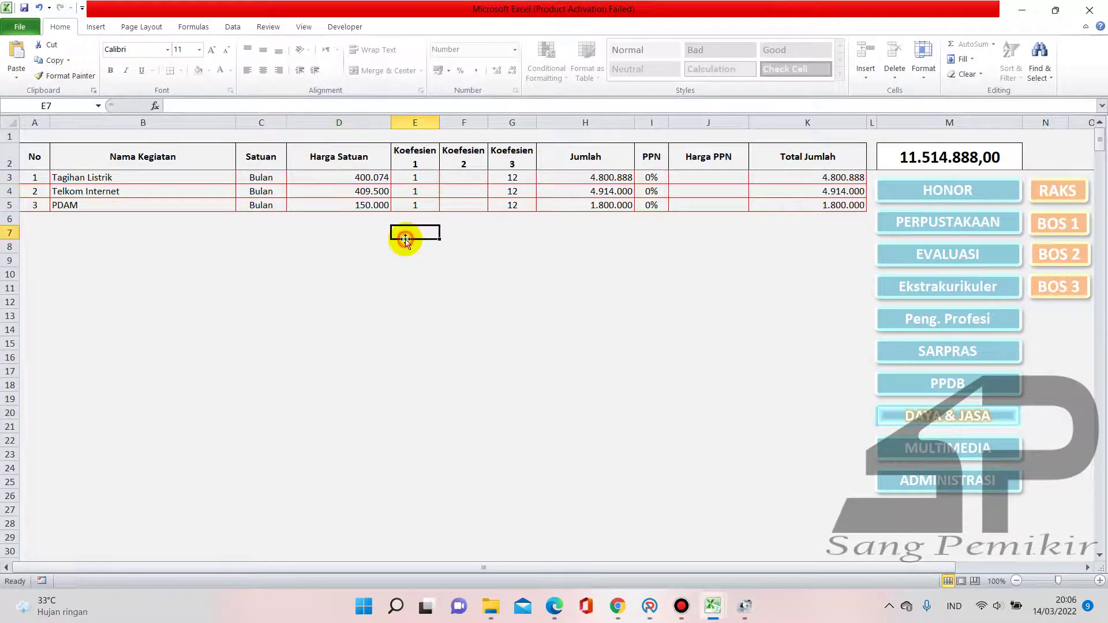
click(358, 206)
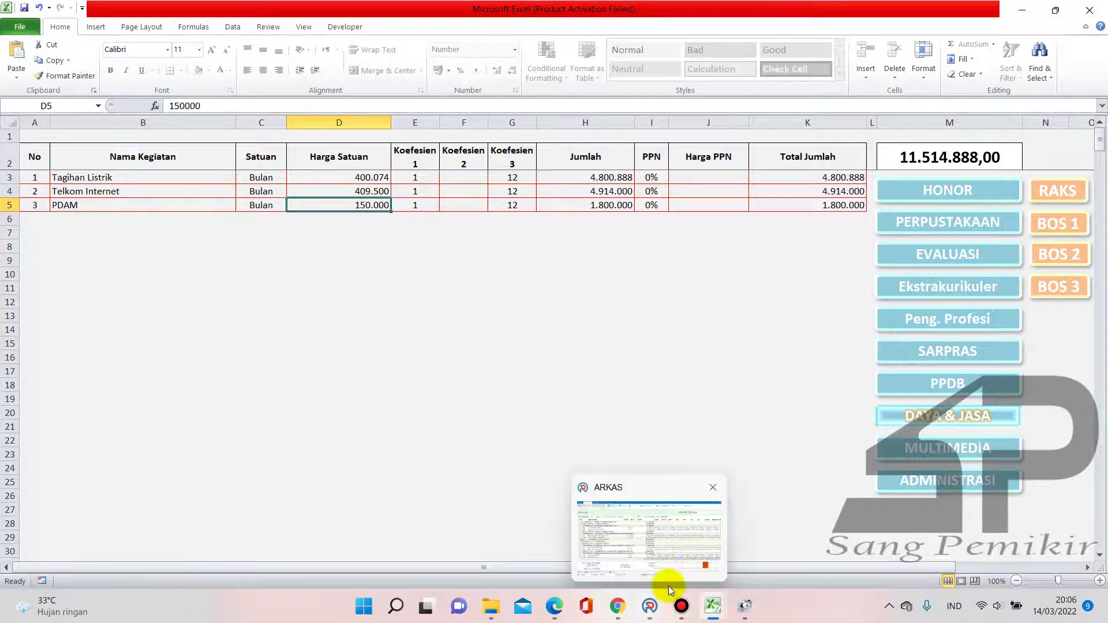
click(650, 605)
Compare the water cost items, choose Biaya Air PDAM 5000 Liter as the Uraian Kegiatan and set its unit price to 150000
click(786, 175)
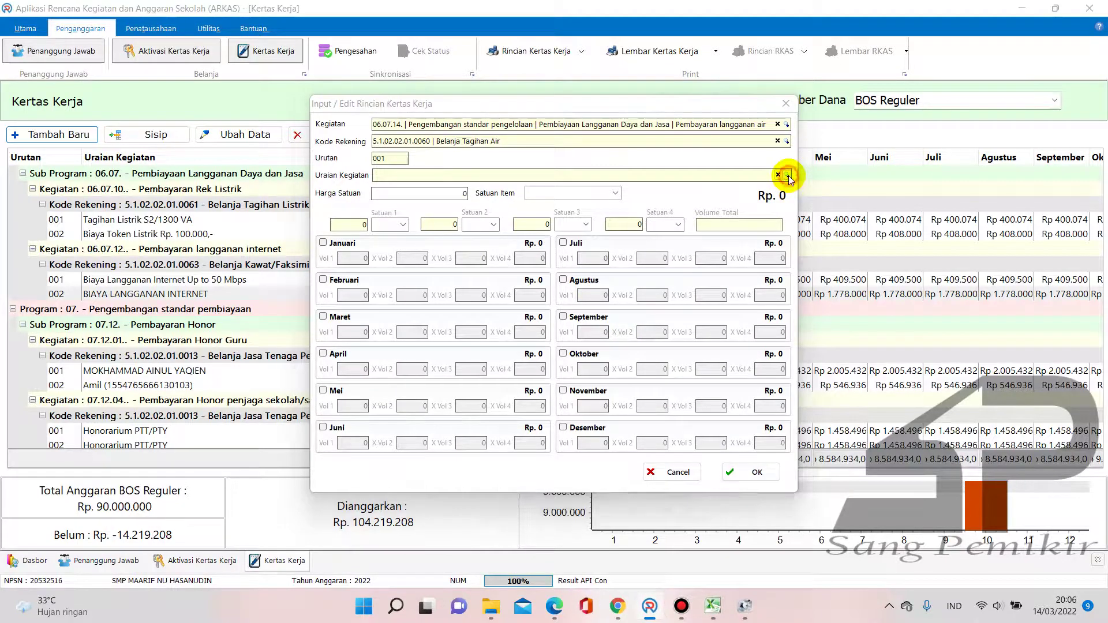
click(914, 233)
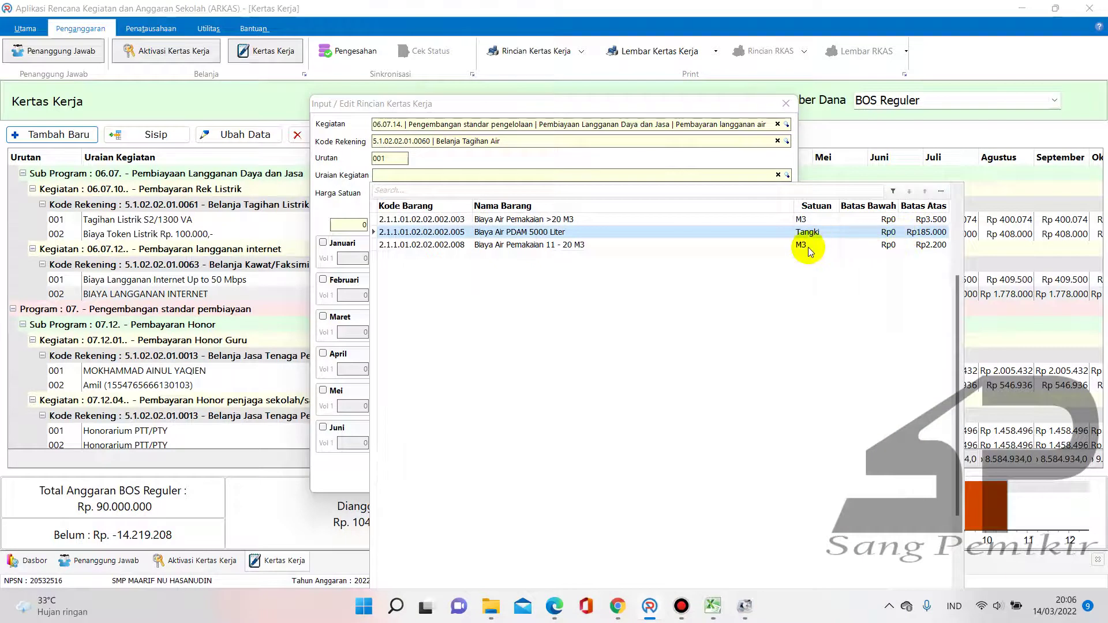
click(927, 246)
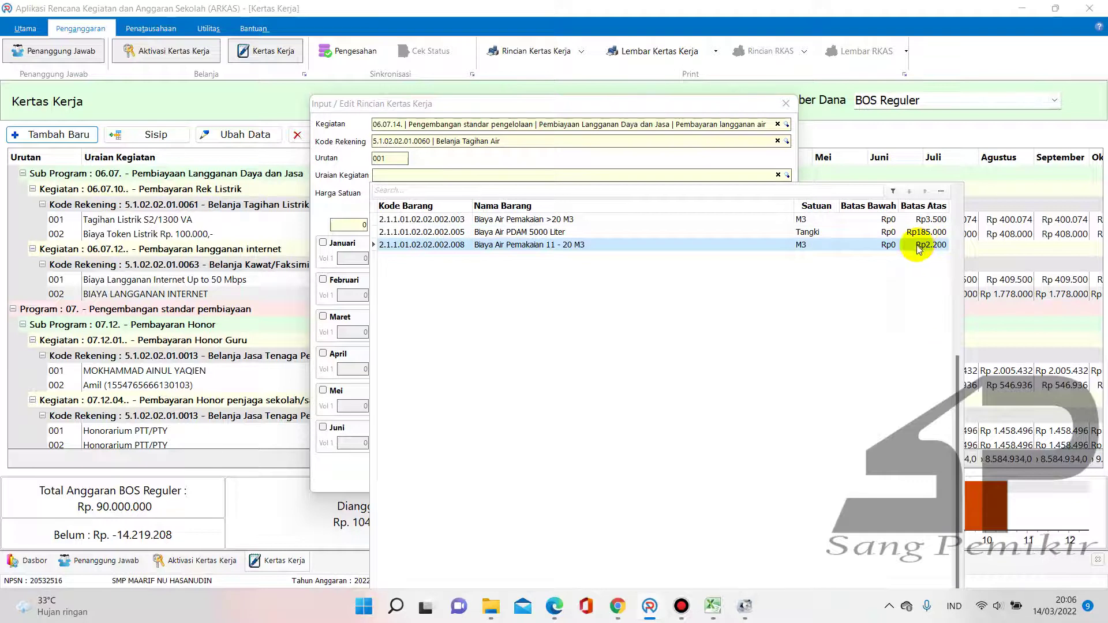
click(934, 220)
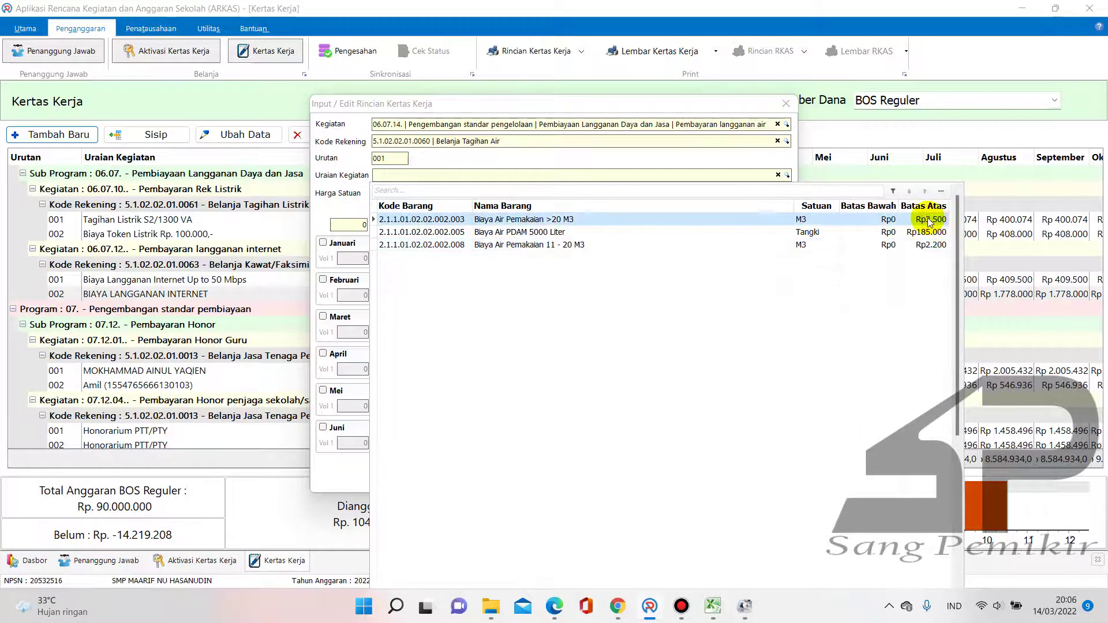
click(909, 247)
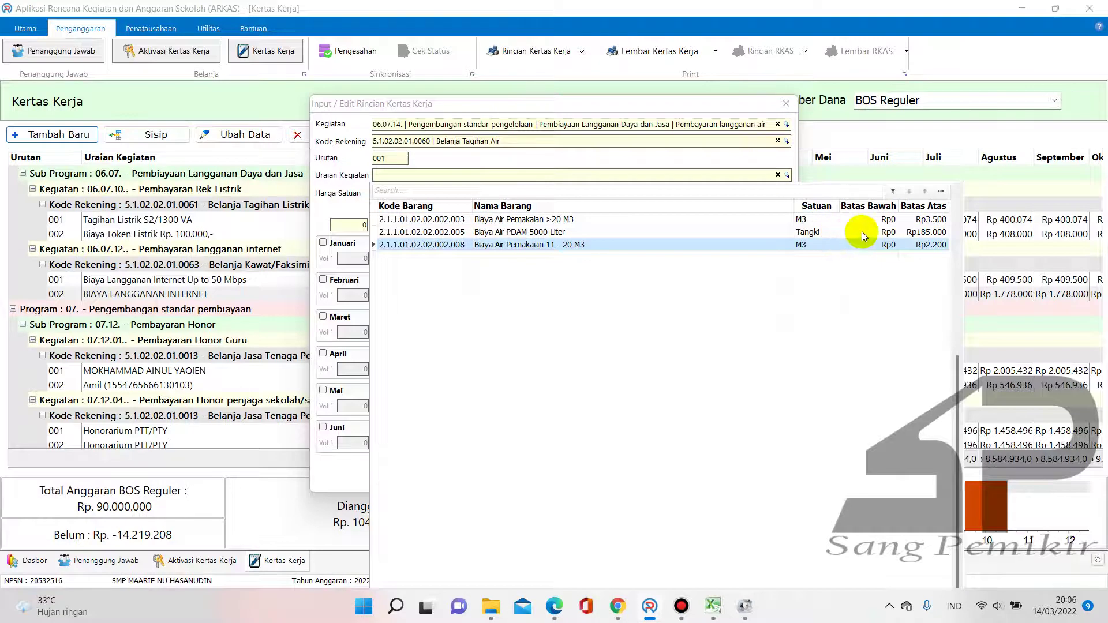
click(922, 234)
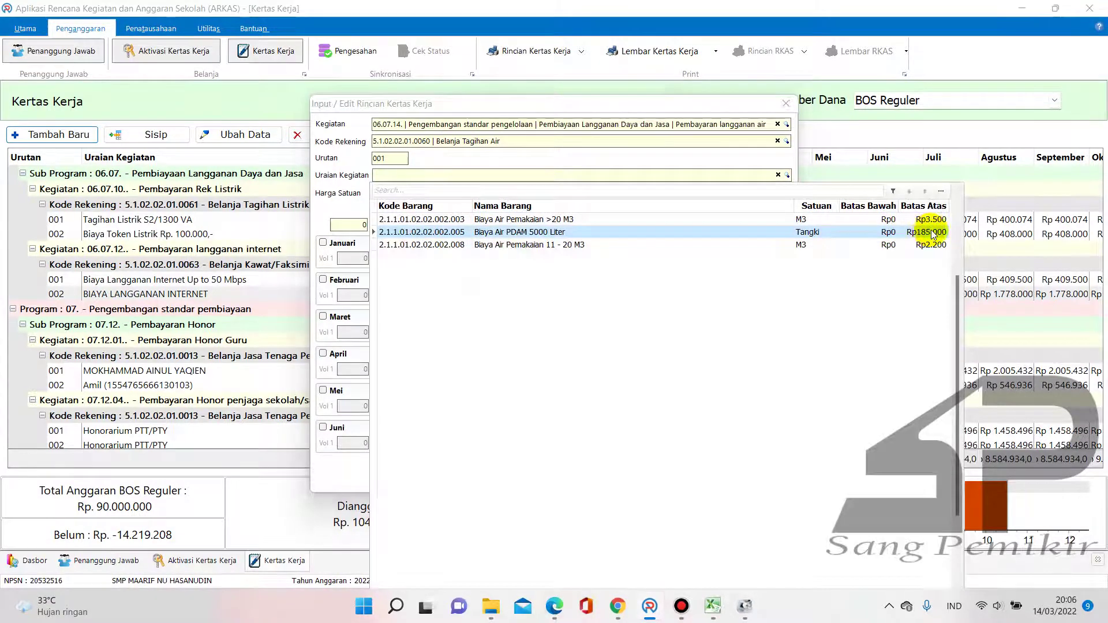
click(930, 234)
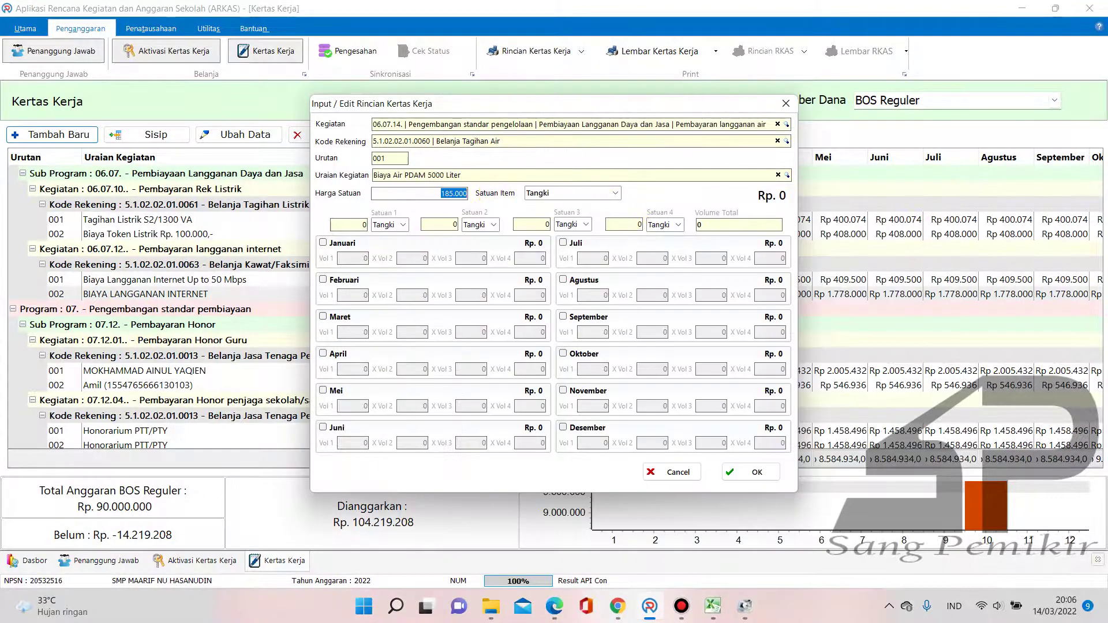
text(150000)
Look at the RAKS BOS 2022 new workbook again and return to the ARKAS water bill entry
mouse_move(716, 603)
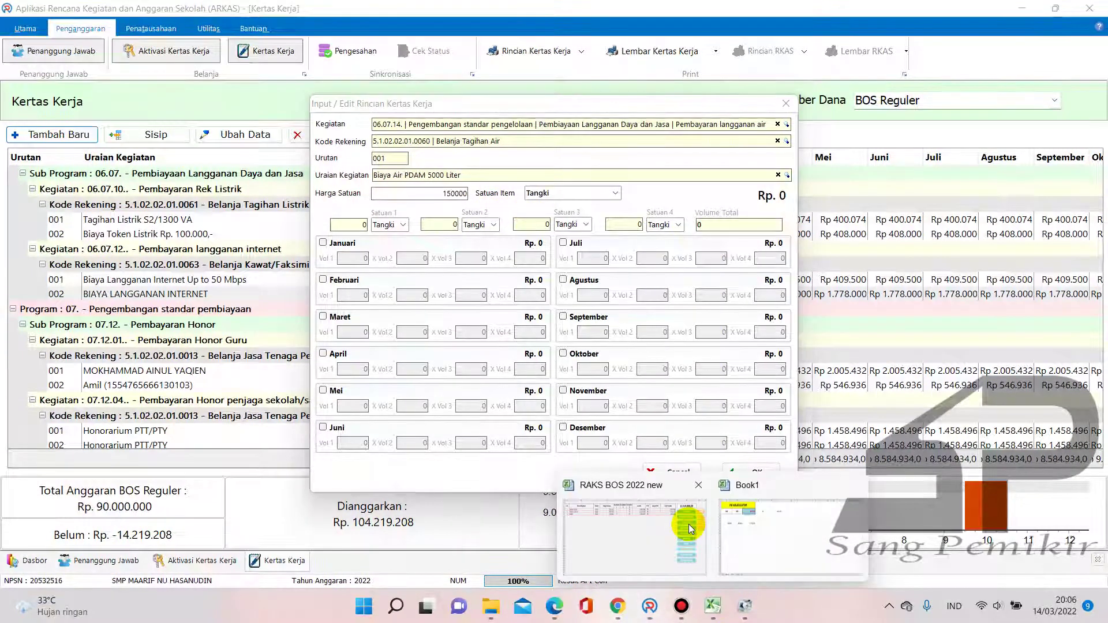
click(688, 524)
key(alt+Tab)
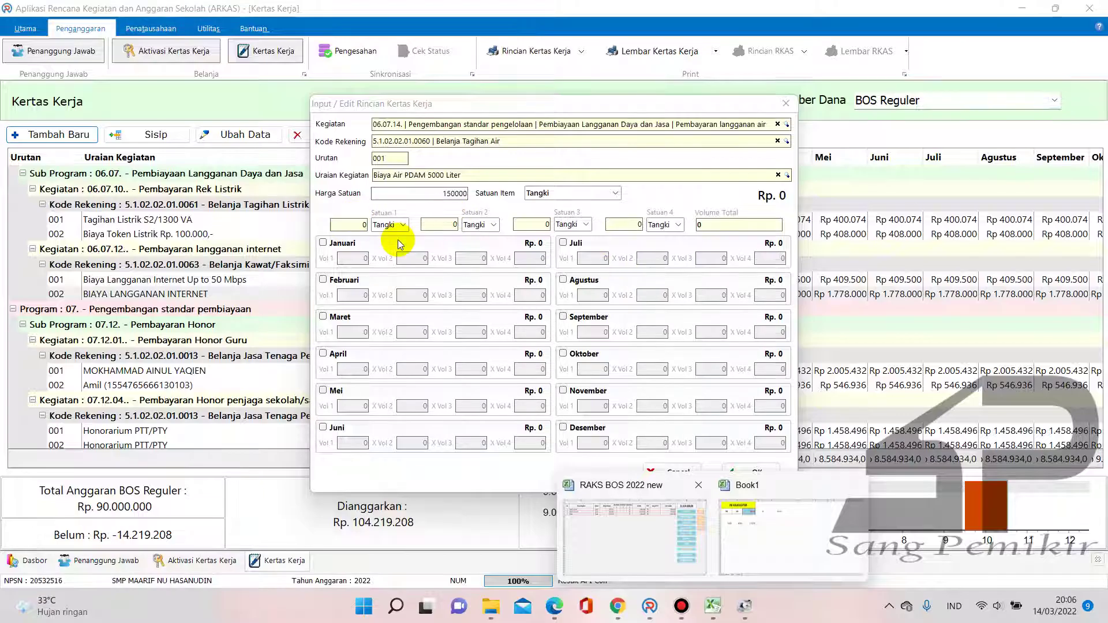
Enable all twelve months, Januari to Desember, for the PDAM water entry
click(347, 245)
click(335, 280)
click(334, 317)
click(335, 353)
click(329, 390)
click(329, 428)
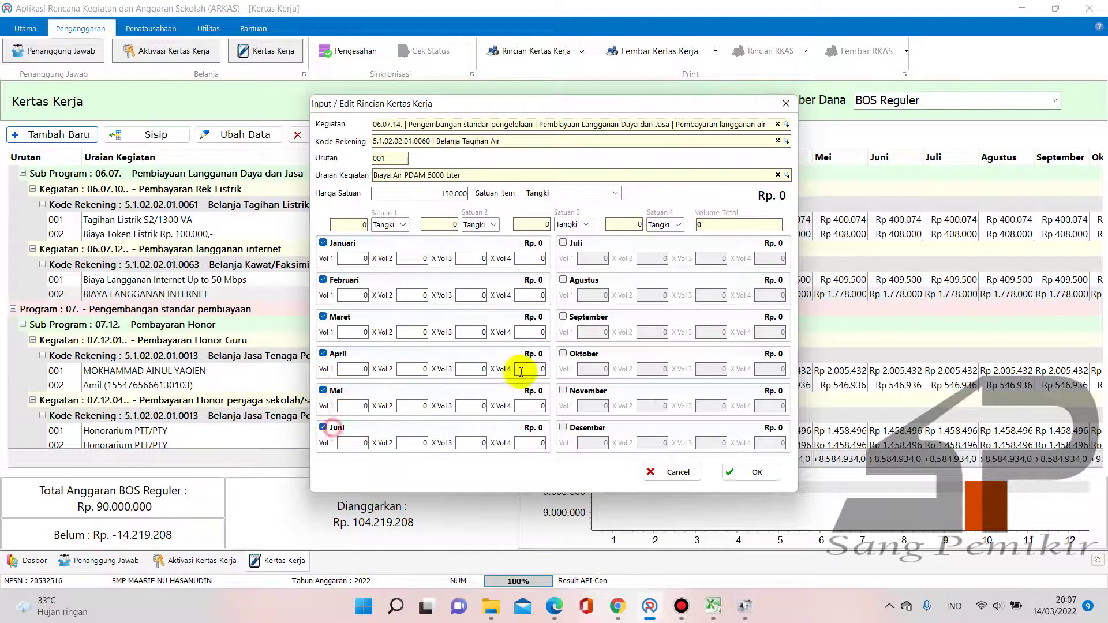
click(564, 245)
click(564, 281)
click(565, 317)
click(563, 354)
click(563, 390)
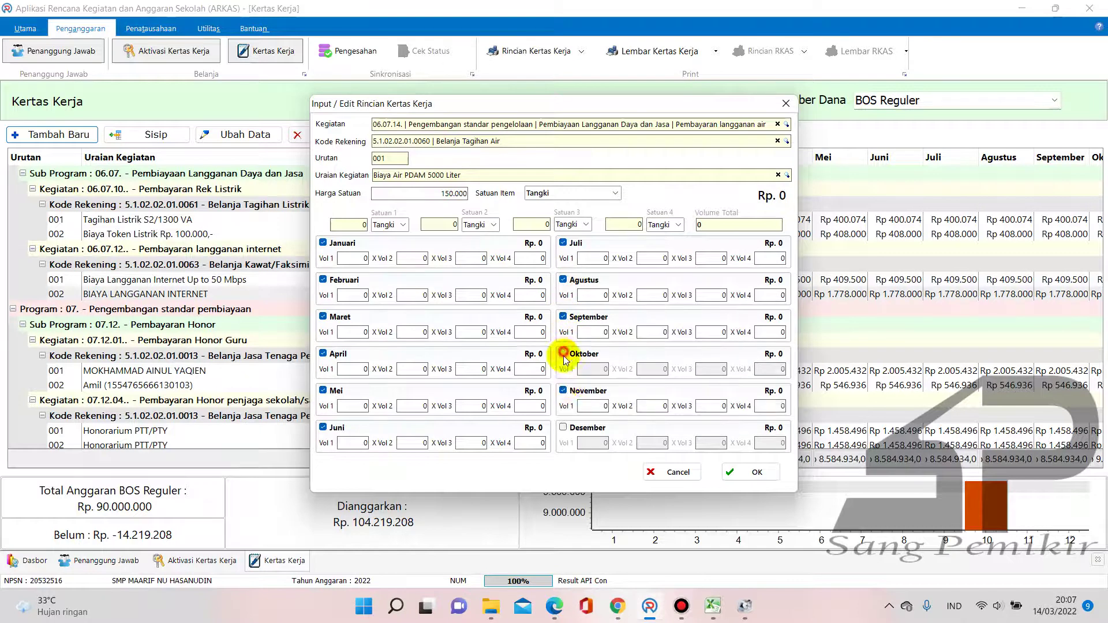
click(563, 428)
Enter a volume of 1 for every month from Januari to Desember and save the PDAM water entry
click(364, 258)
text(1)
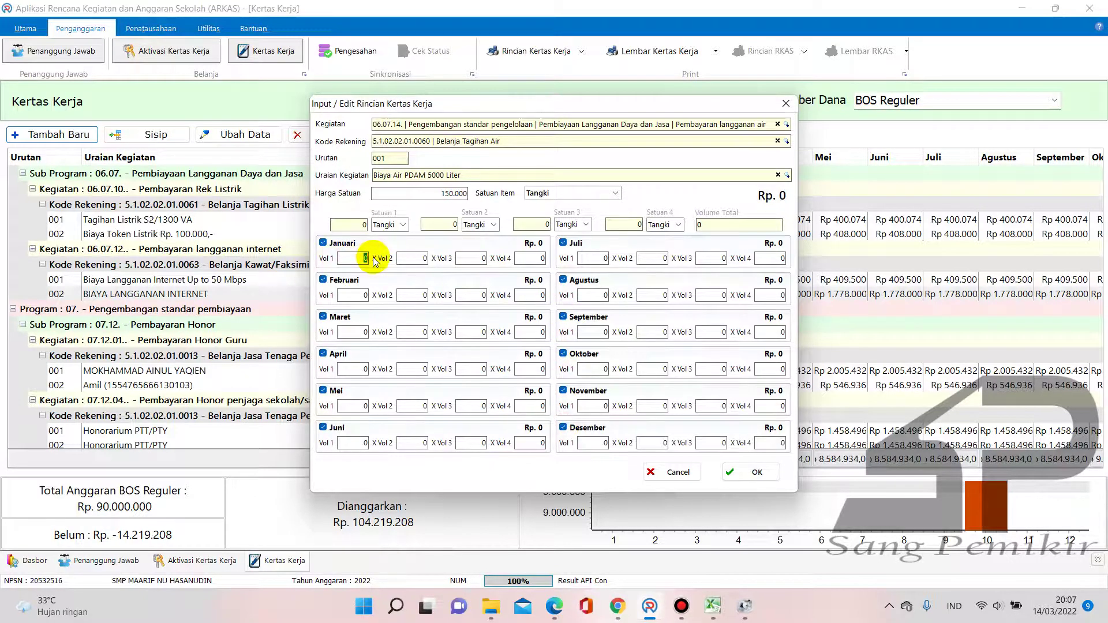
click(365, 295)
text(1)
click(365, 332)
text(1)
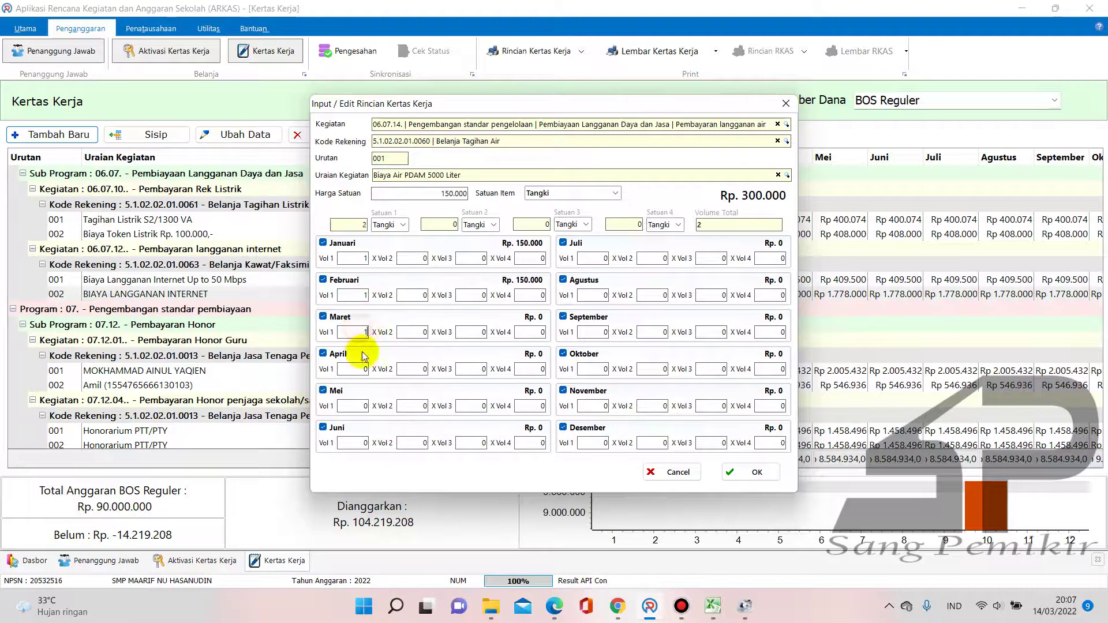
click(365, 370)
text(1)
click(366, 406)
text(1)
click(367, 443)
text(1)
click(598, 258)
text(1)
click(598, 295)
text(1)
click(598, 332)
text(1)
click(598, 369)
text(1)
click(598, 405)
text(1)
click(598, 442)
text(1)
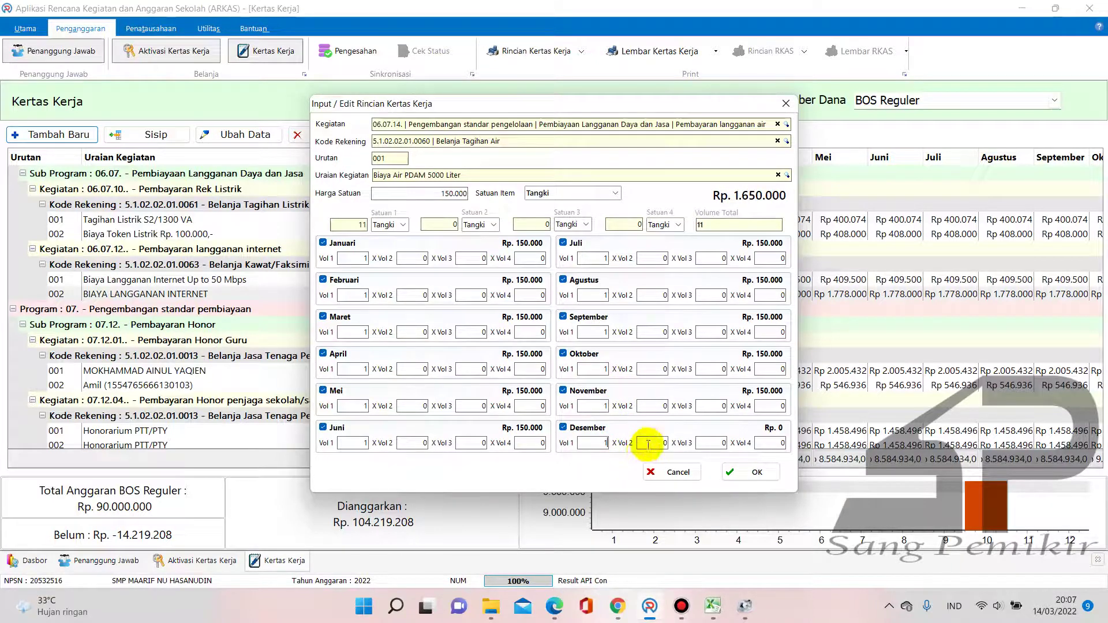
key(Tab)
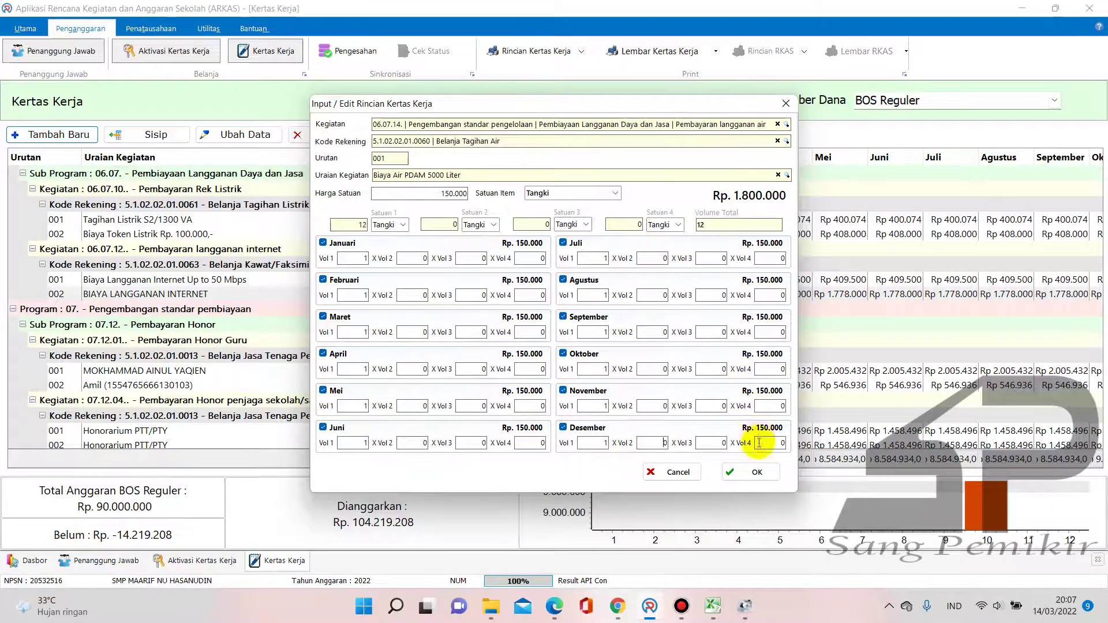
click(750, 473)
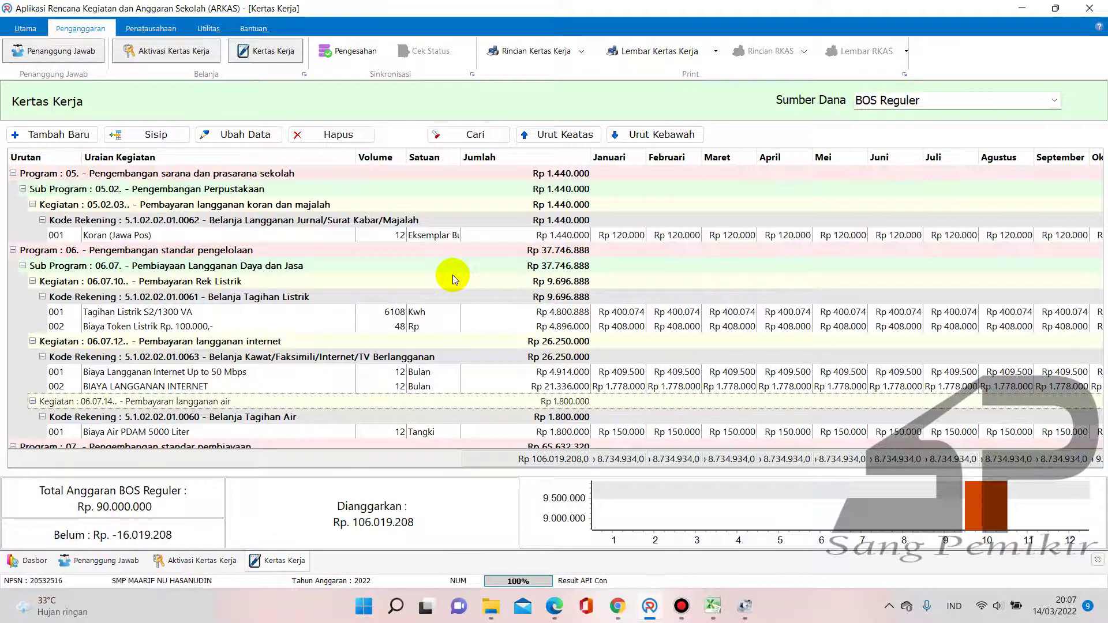
Start a new worksheet entry and look through the activities matching "kegiatan pembelajaran", clearing the search when done
click(79, 138)
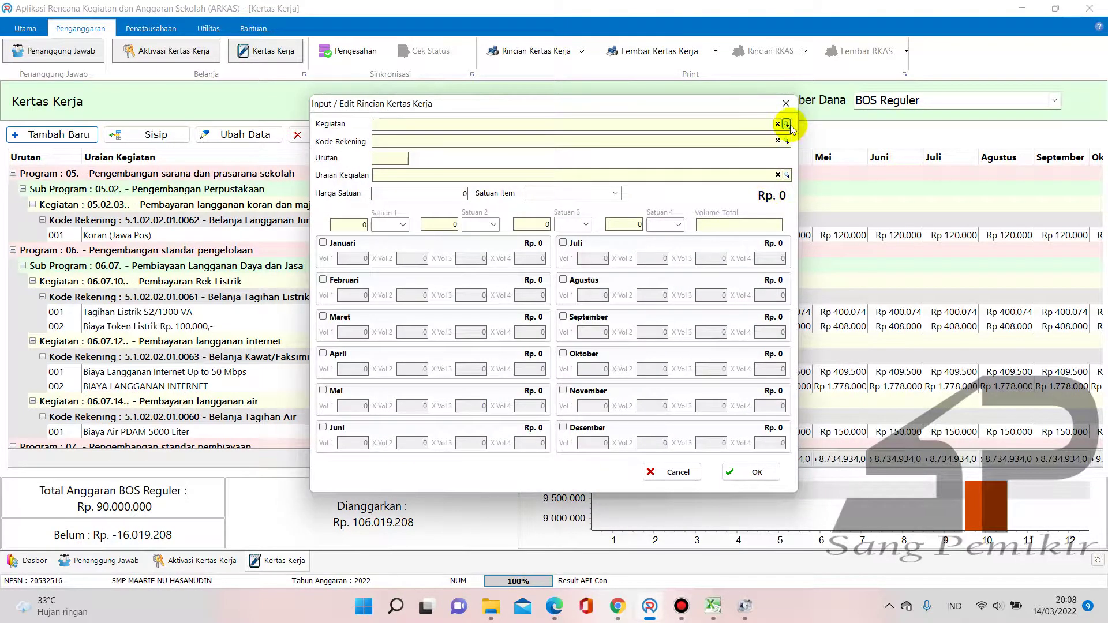
click(787, 124)
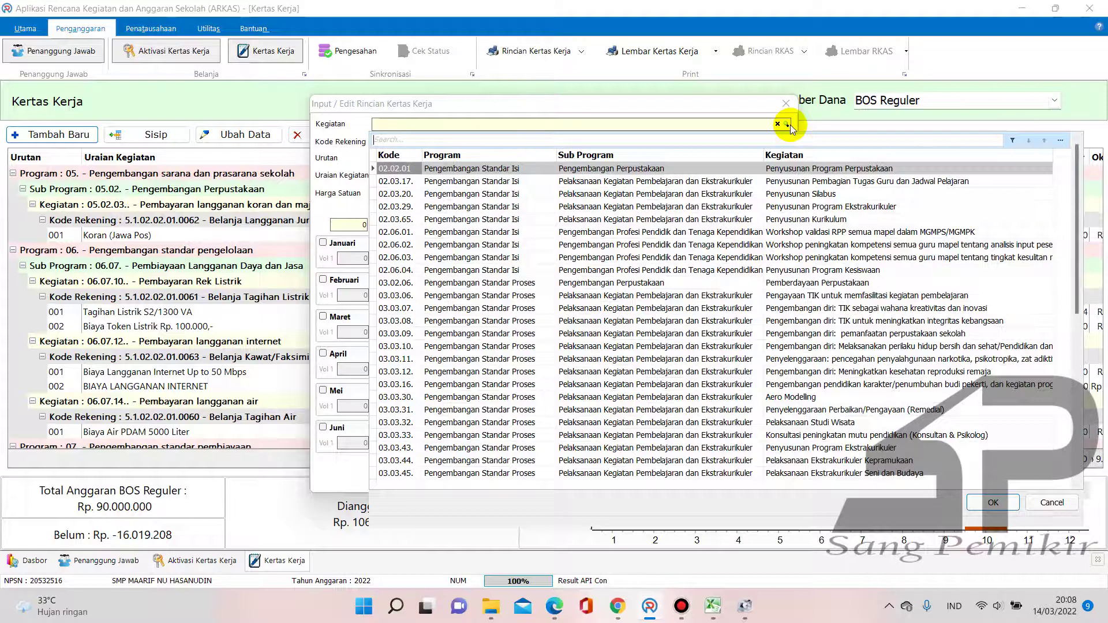
text(kegiatan )
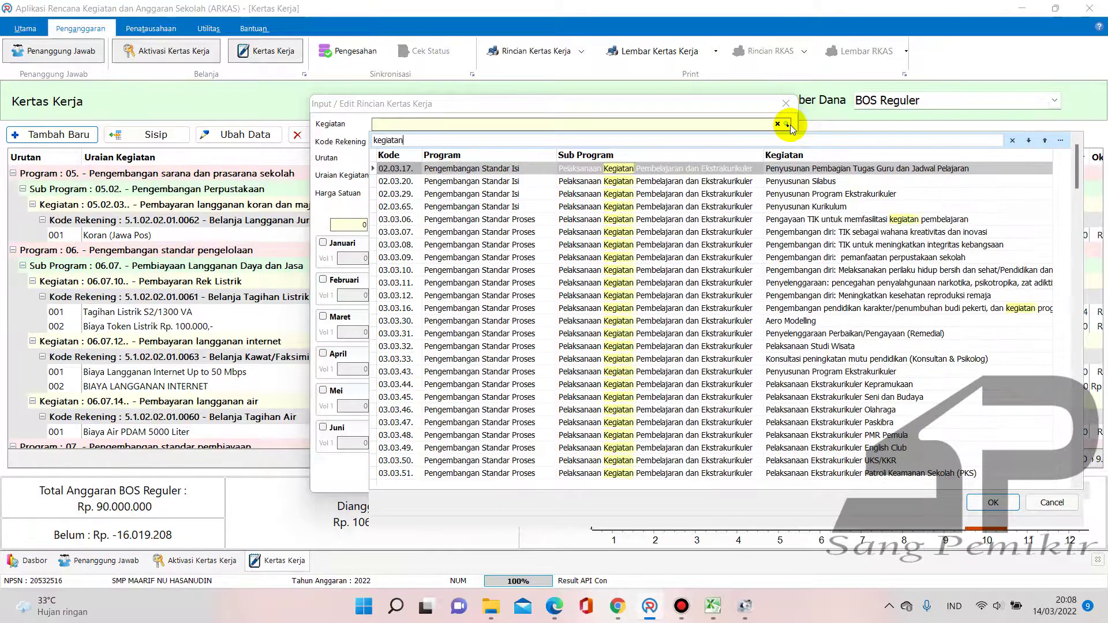
text(pembe)
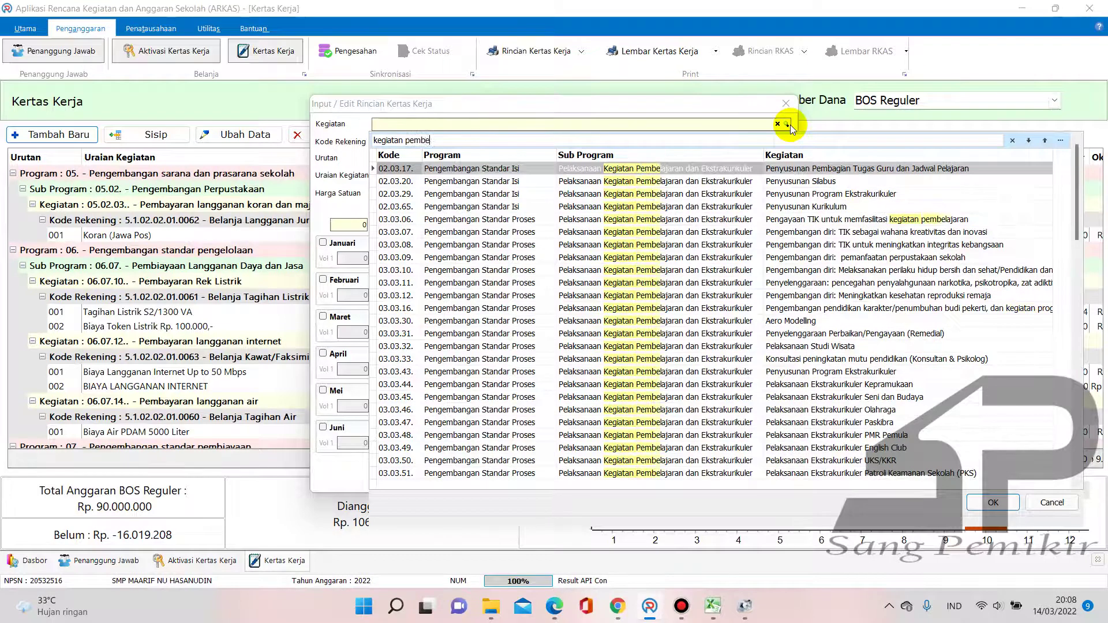
text(lajaran)
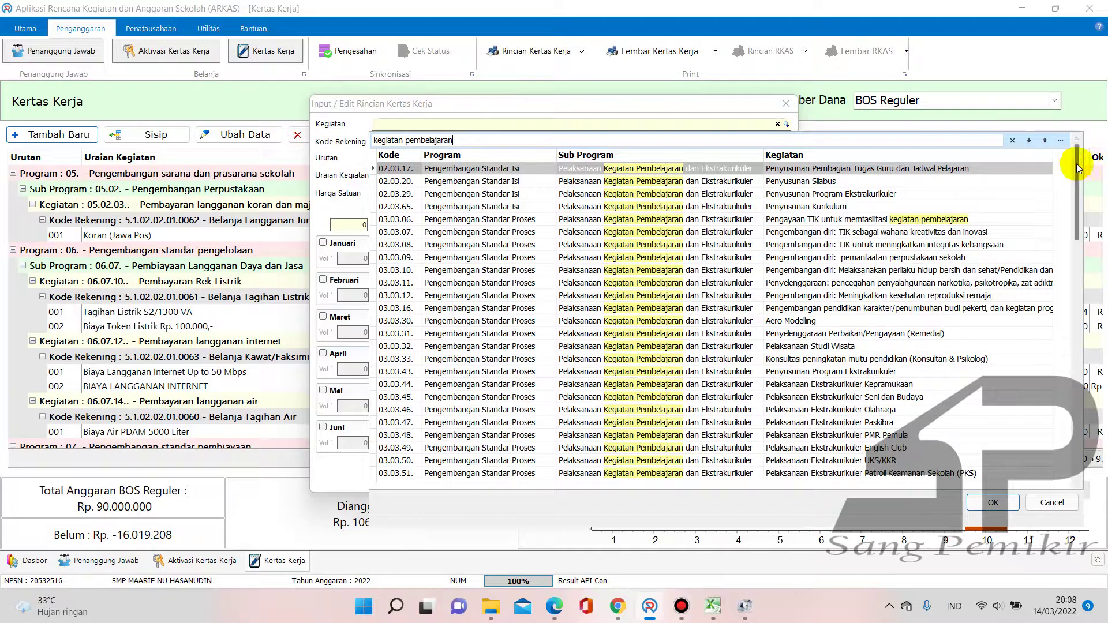
scroll(1050, 329, down, 15)
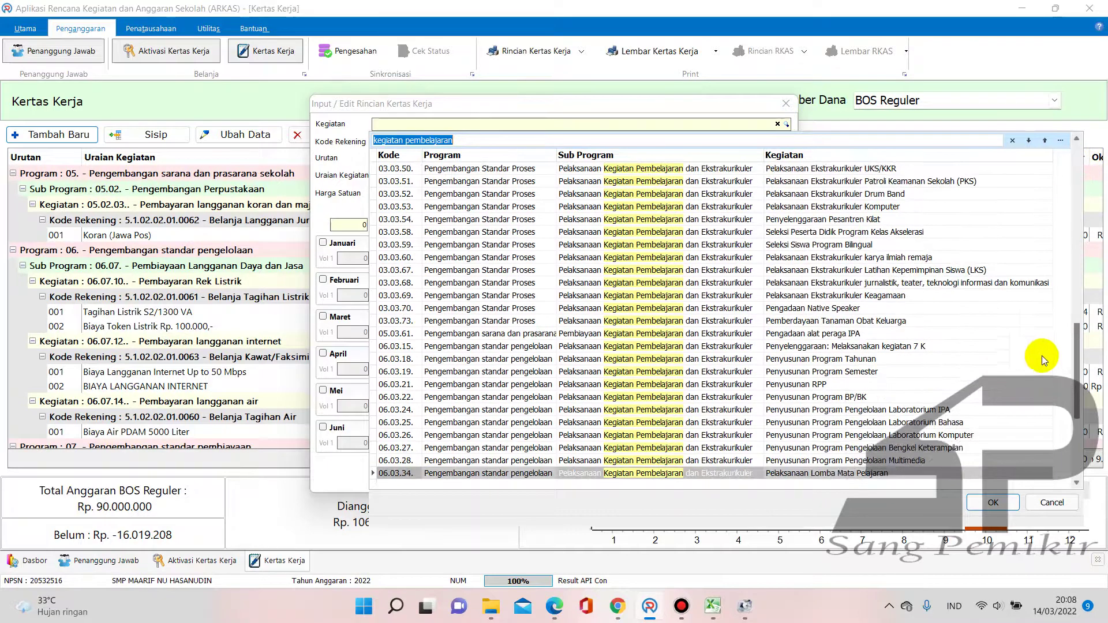
scroll(1034, 424, up, 15)
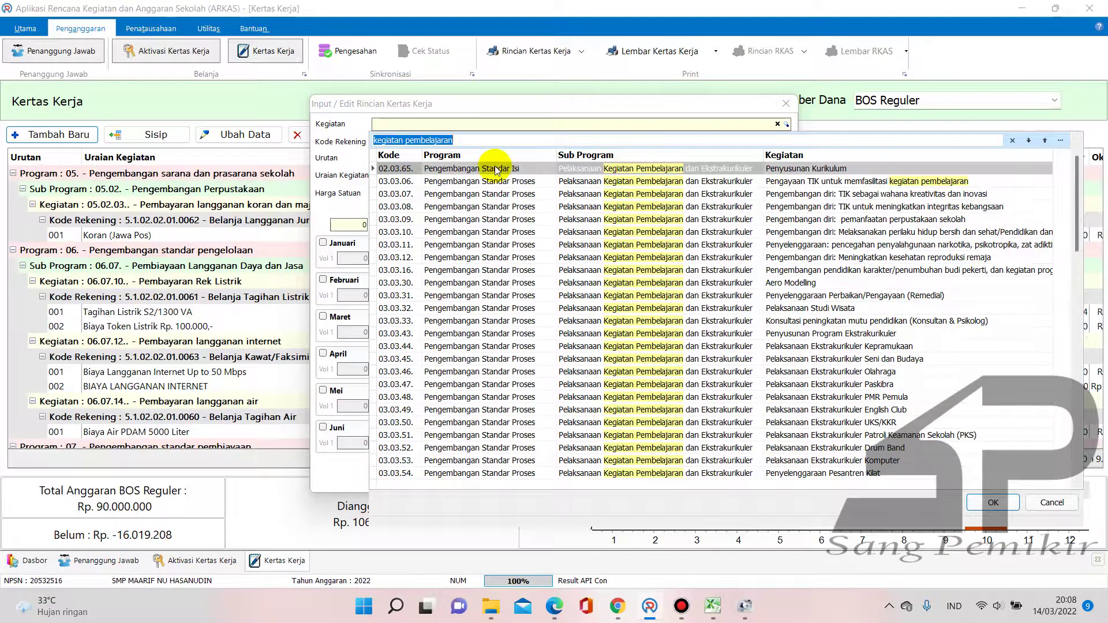
text(ta)
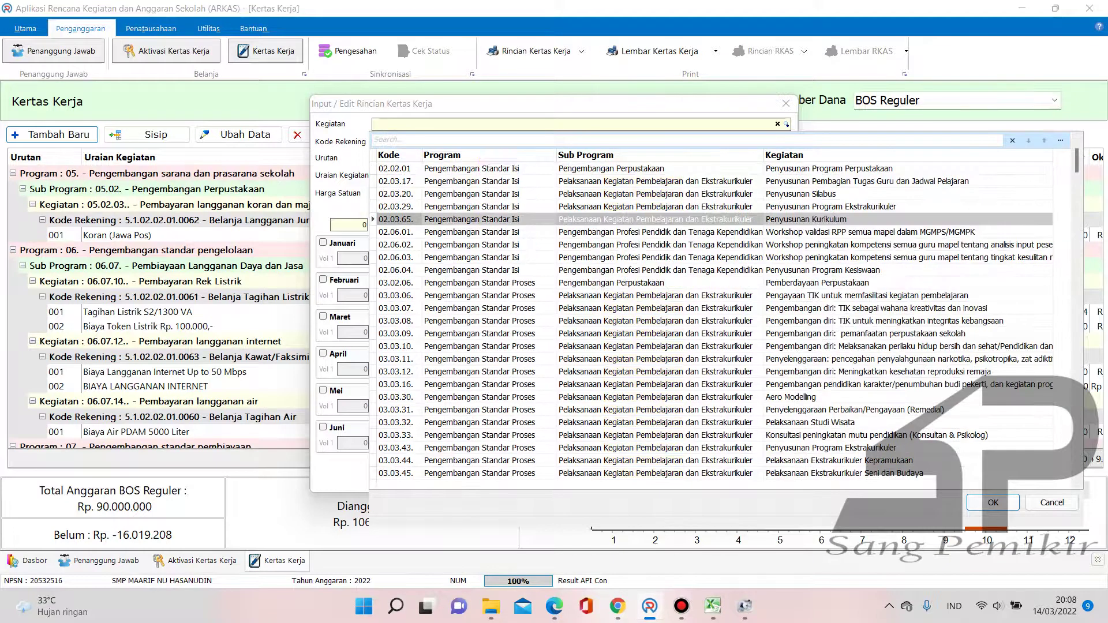
key(BackSpace)
key(BackSpace)
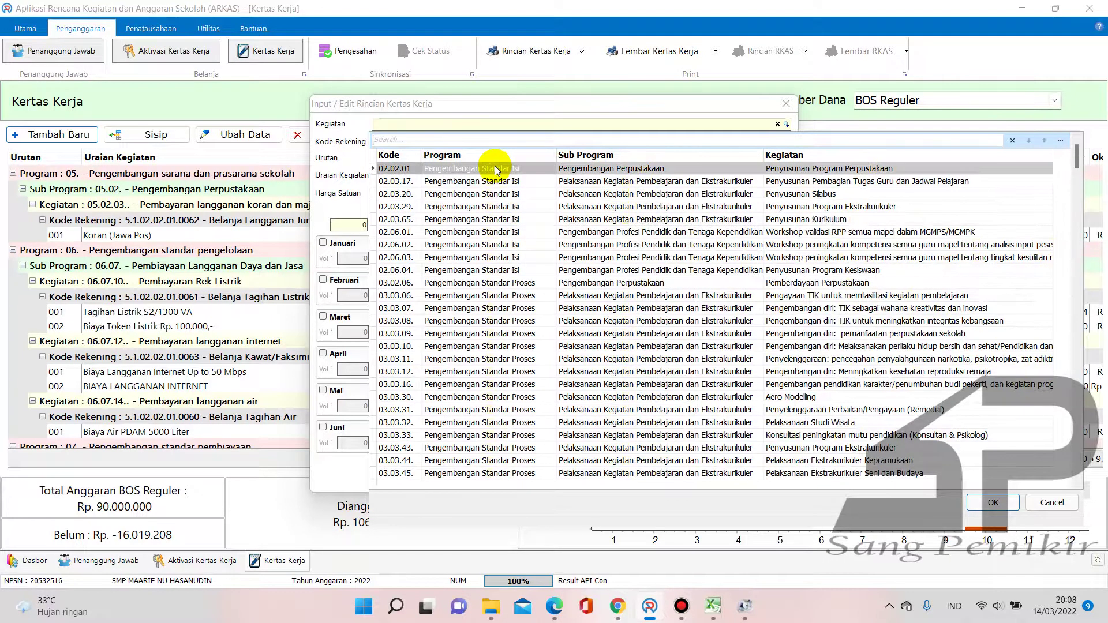
Choose activity 06.07.12 Pembayaran langganan internet and account code 5.1.02.02.01.0059 Belanja Tagihan Telepon for the new entry
text(inter)
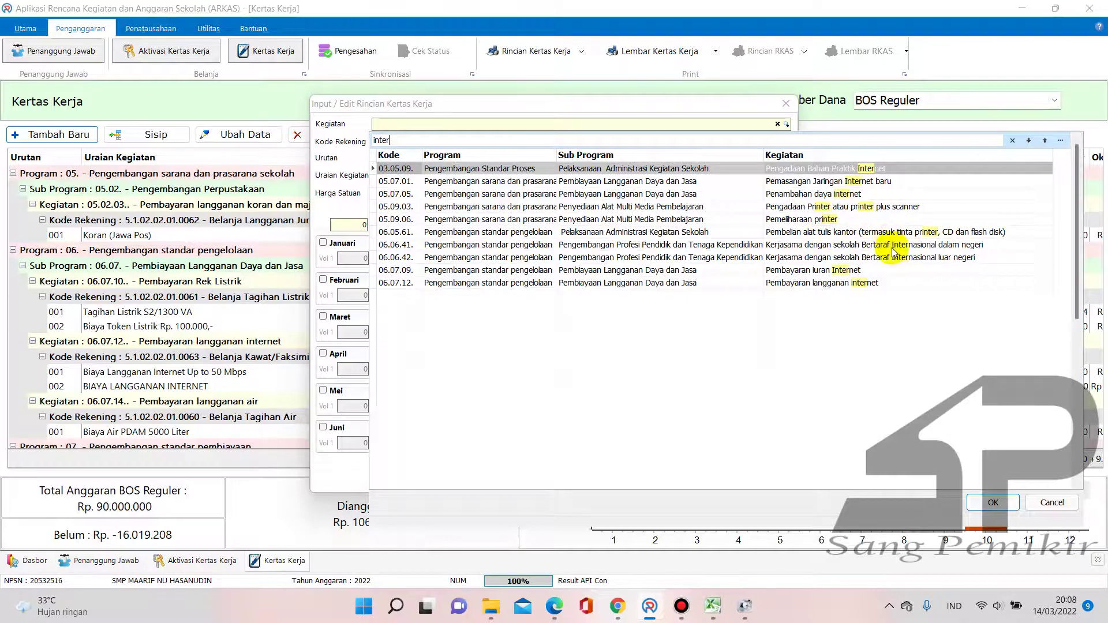
double_click(829, 285)
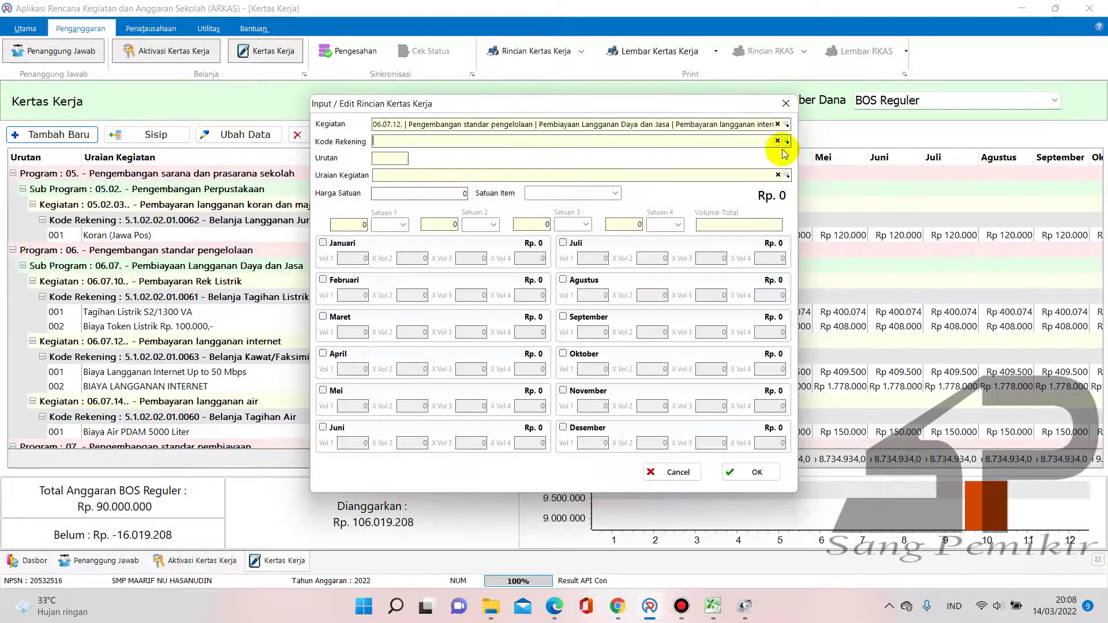
click(785, 144)
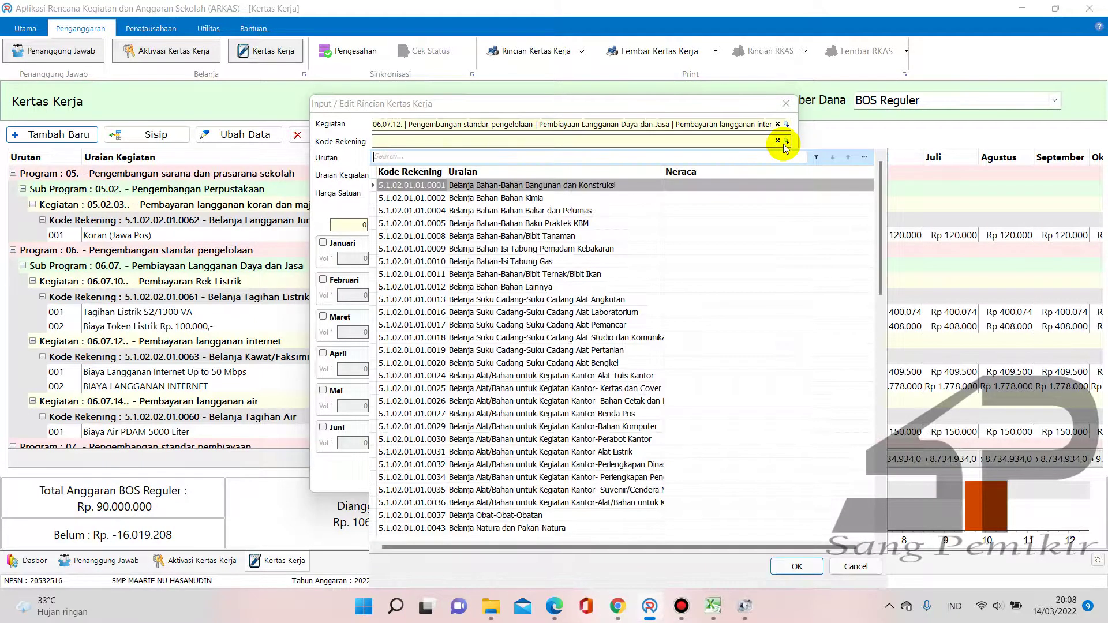
text(telep)
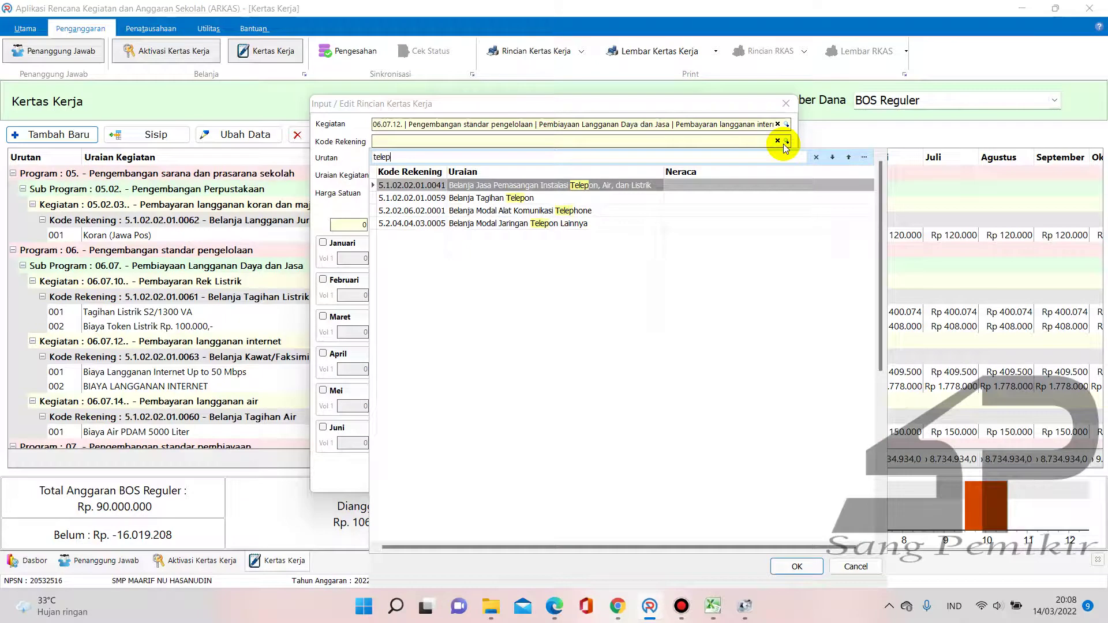
click(545, 198)
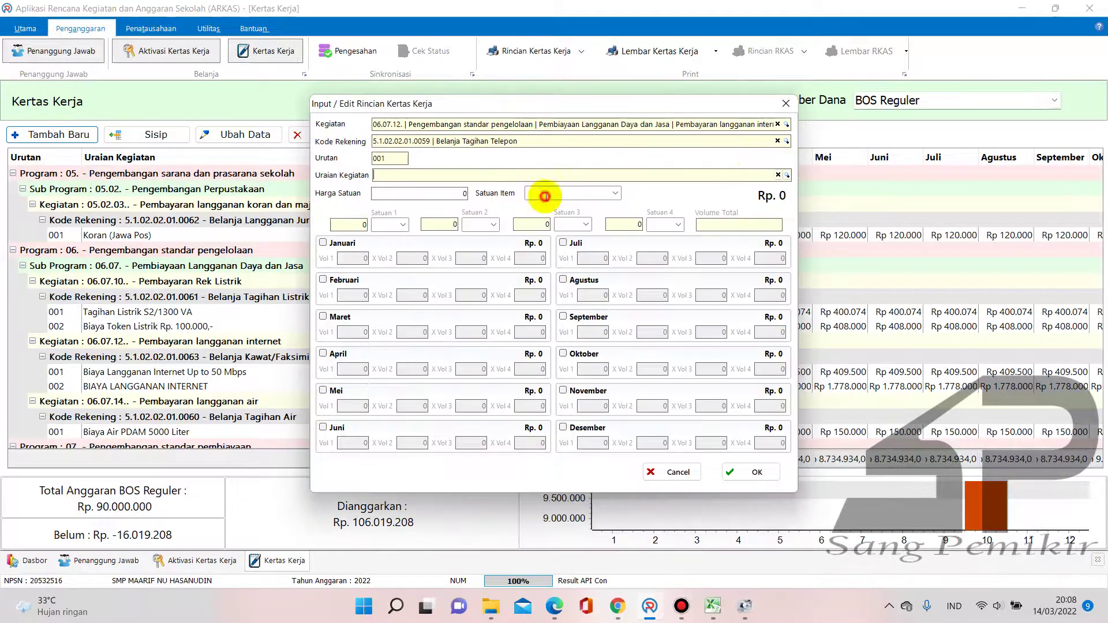
Compare the telephone cost items and choose Biaya Voucher Pulsa as the Uraian Kegiatan
click(786, 175)
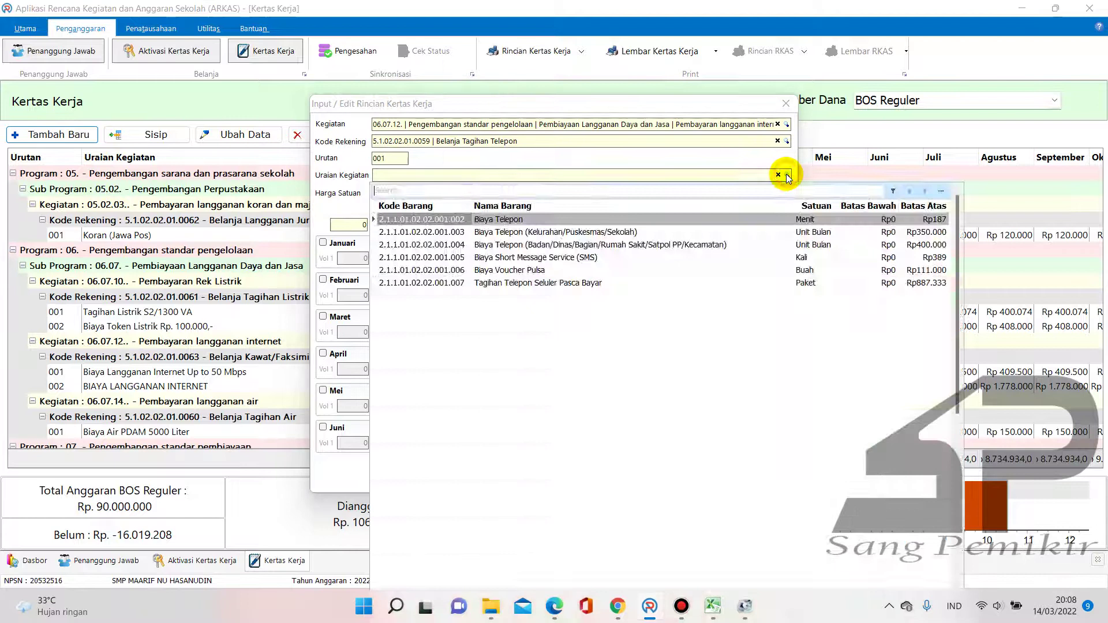
click(556, 270)
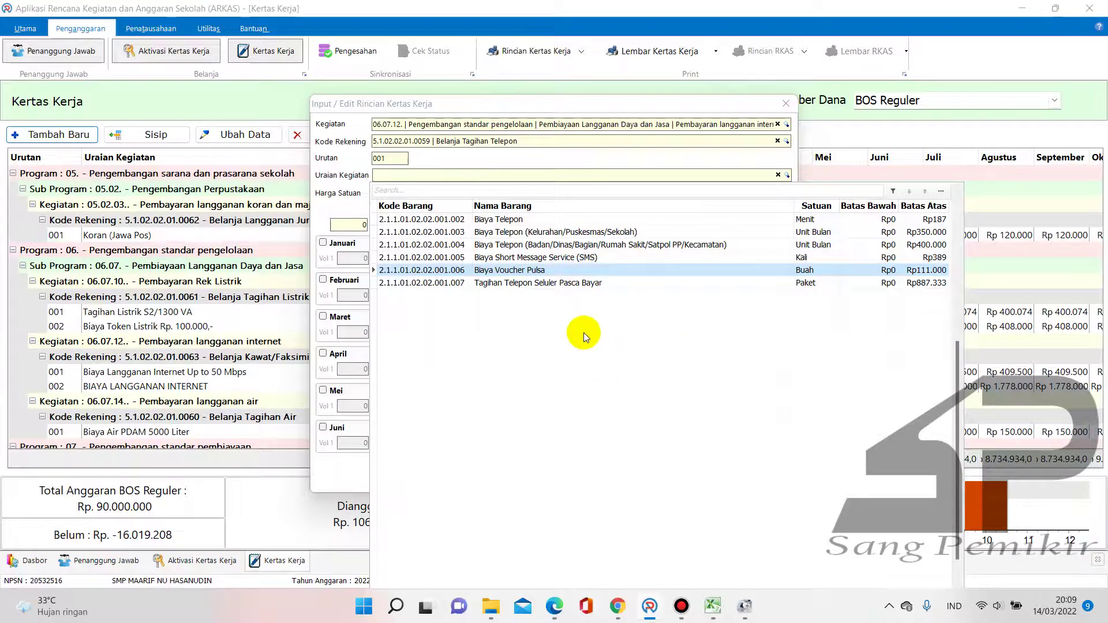
click(602, 233)
click(598, 270)
double_click(562, 272)
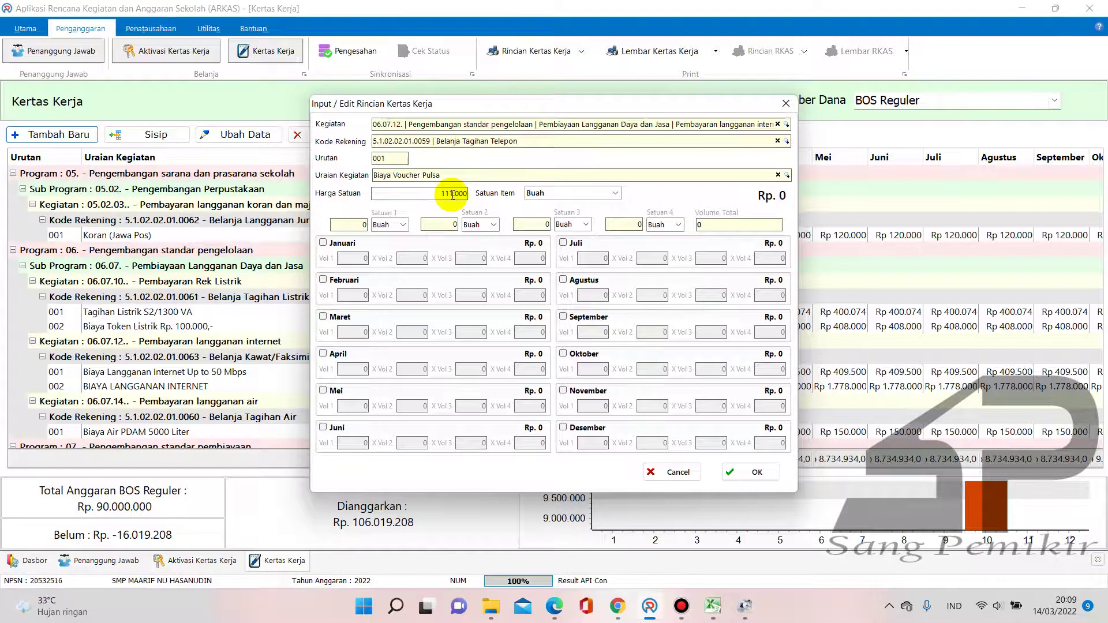
Enable Januari to Juni for the Biaya Voucher Pulsa entry and enter a volume of 5 for each month
click(330, 247)
click(357, 258)
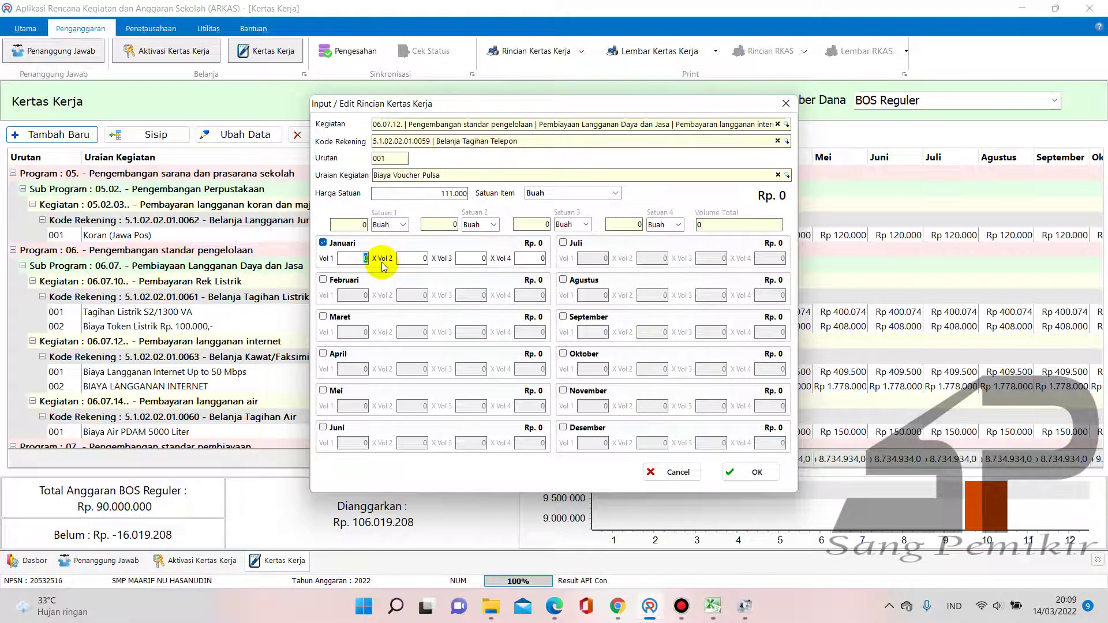
text(5)
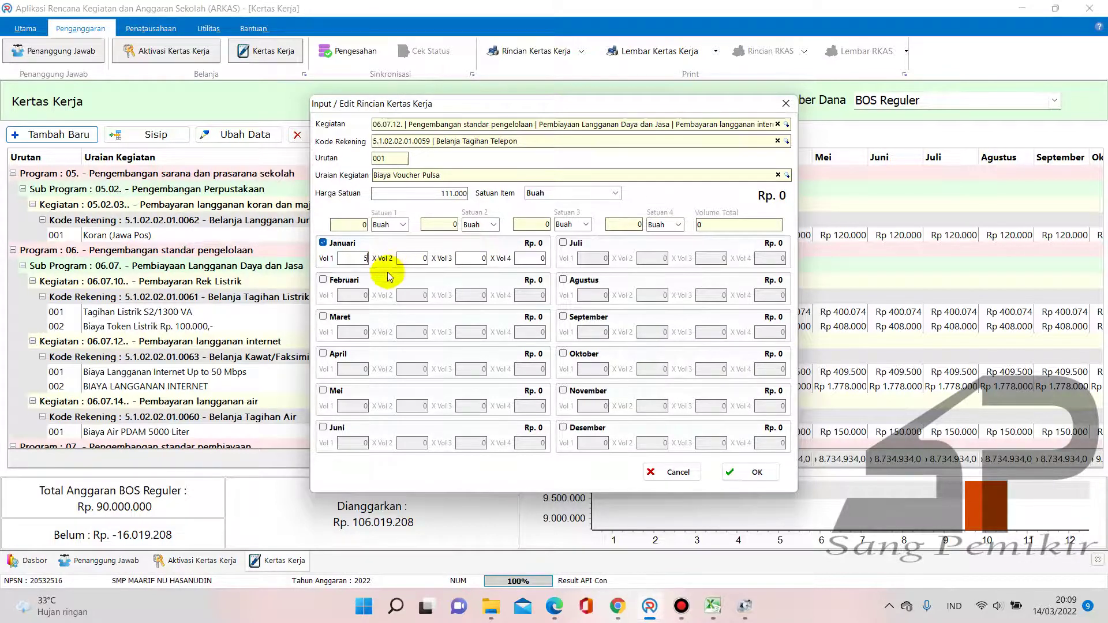
click(328, 282)
click(338, 317)
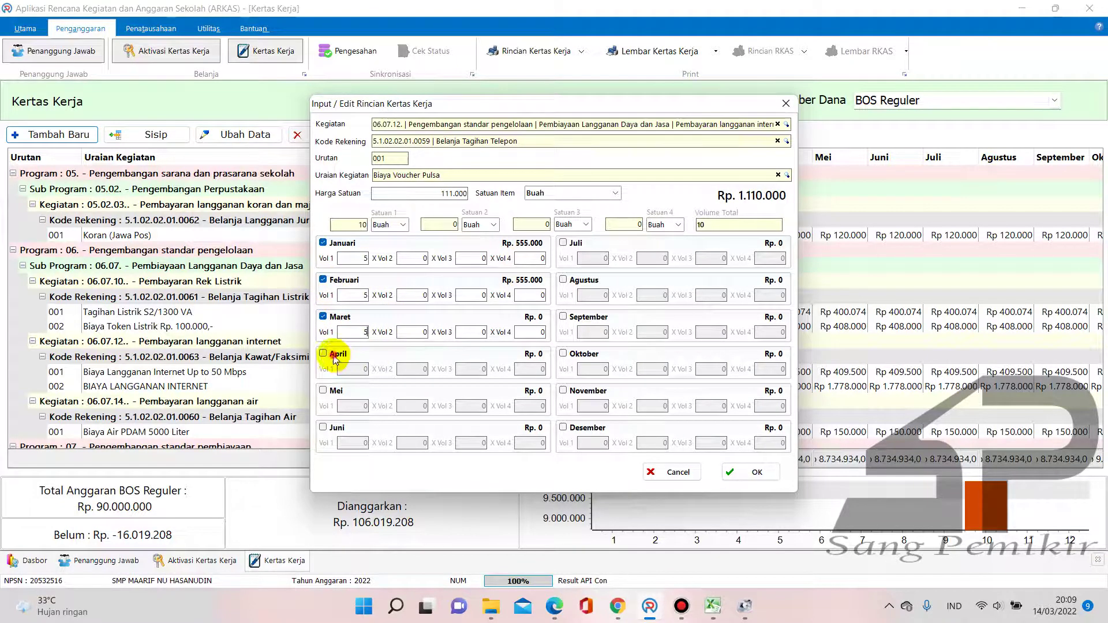
click(336, 352)
click(324, 391)
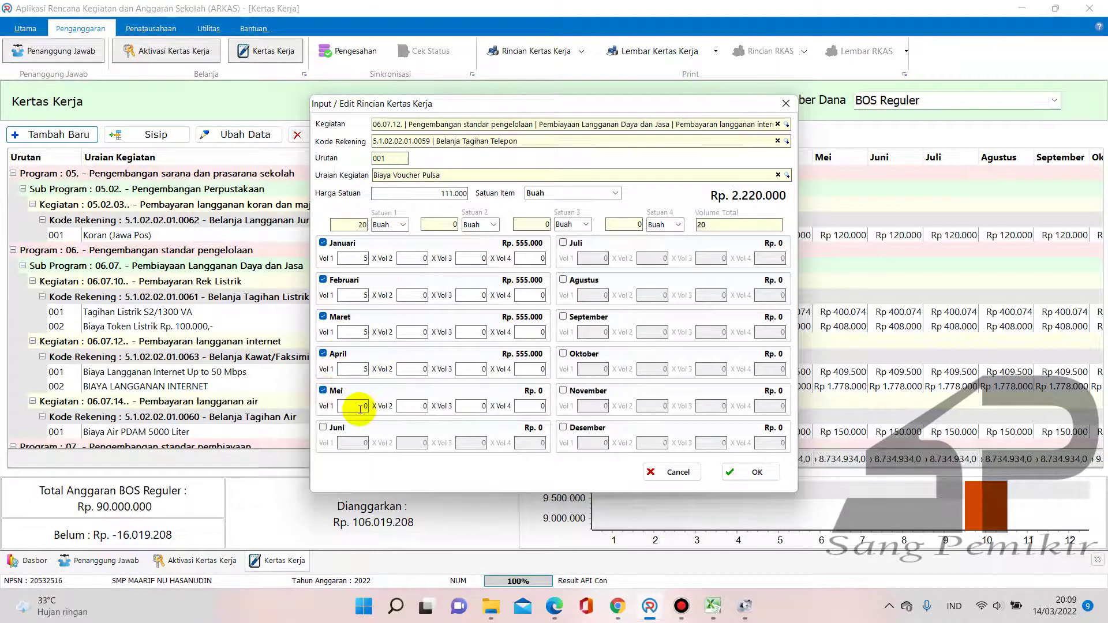
click(322, 427)
click(358, 443)
text(5)
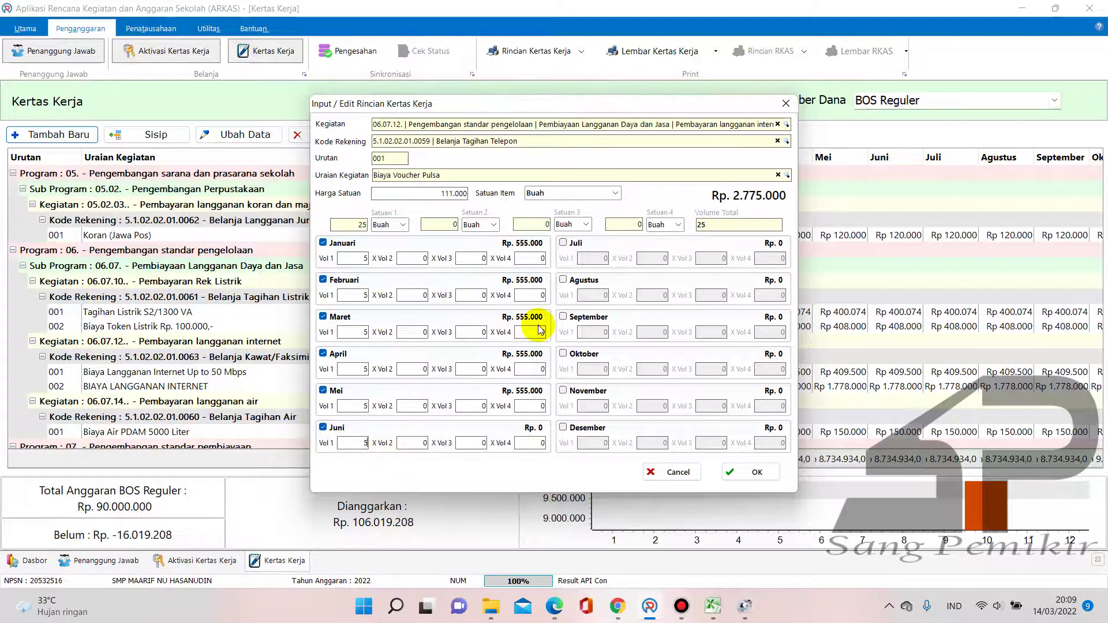
Enable Juli to Desember with a volume of 5 for each month and save the Biaya Voucher Pulsa entry
click(563, 242)
click(583, 255)
text(5)
click(562, 280)
click(588, 295)
text(5)
click(562, 316)
click(588, 332)
text(5)
click(562, 354)
click(589, 369)
text(5)
click(563, 390)
click(588, 406)
text(5)
click(563, 427)
click(592, 442)
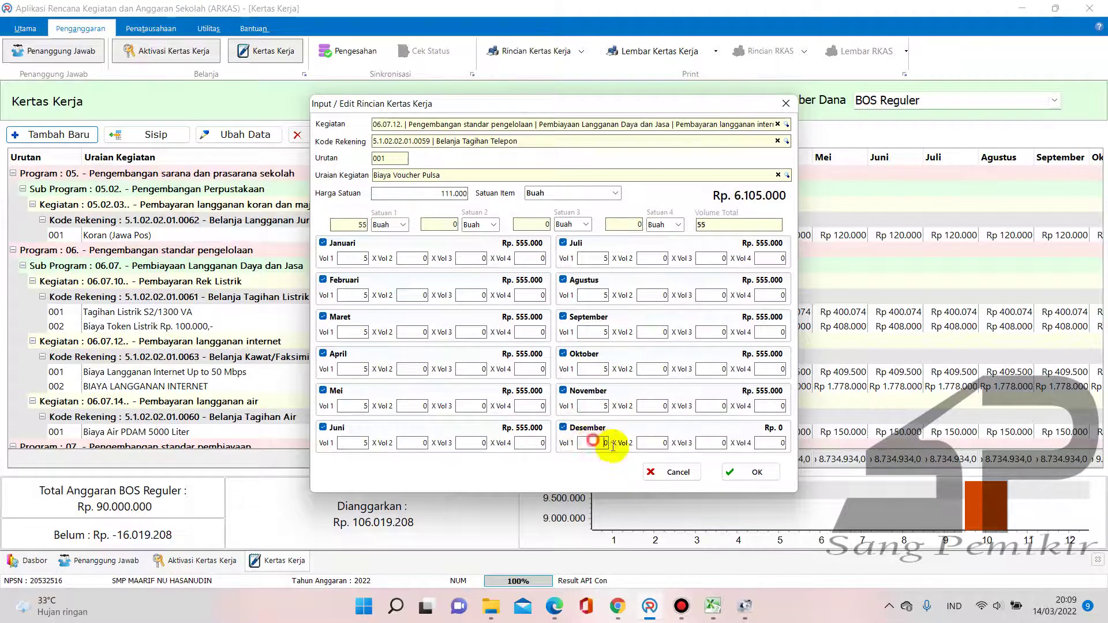
text(5)
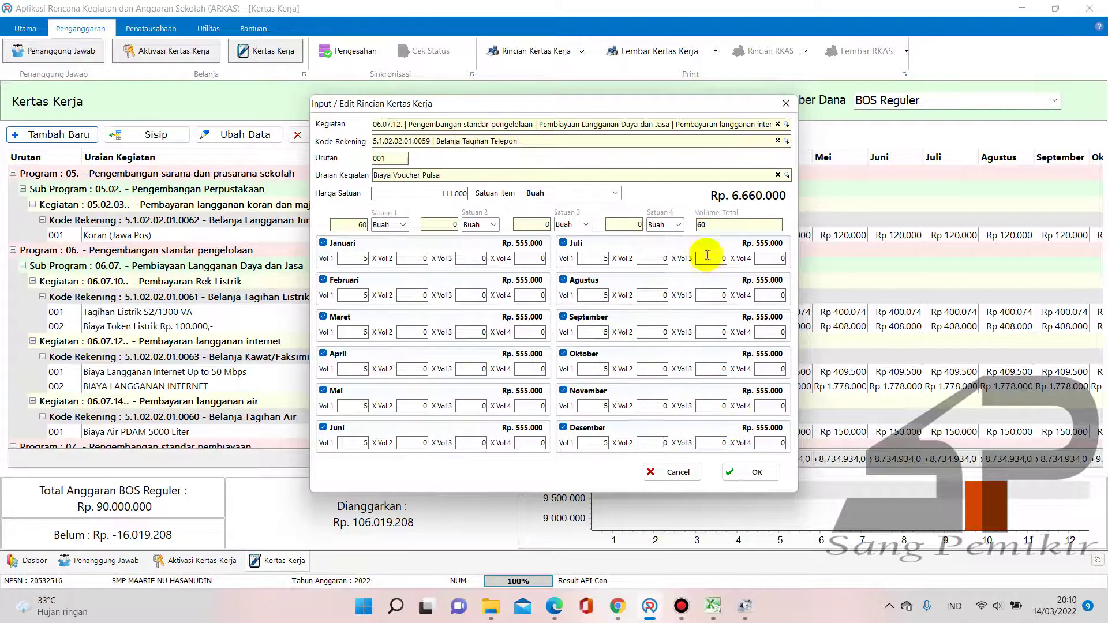
click(757, 471)
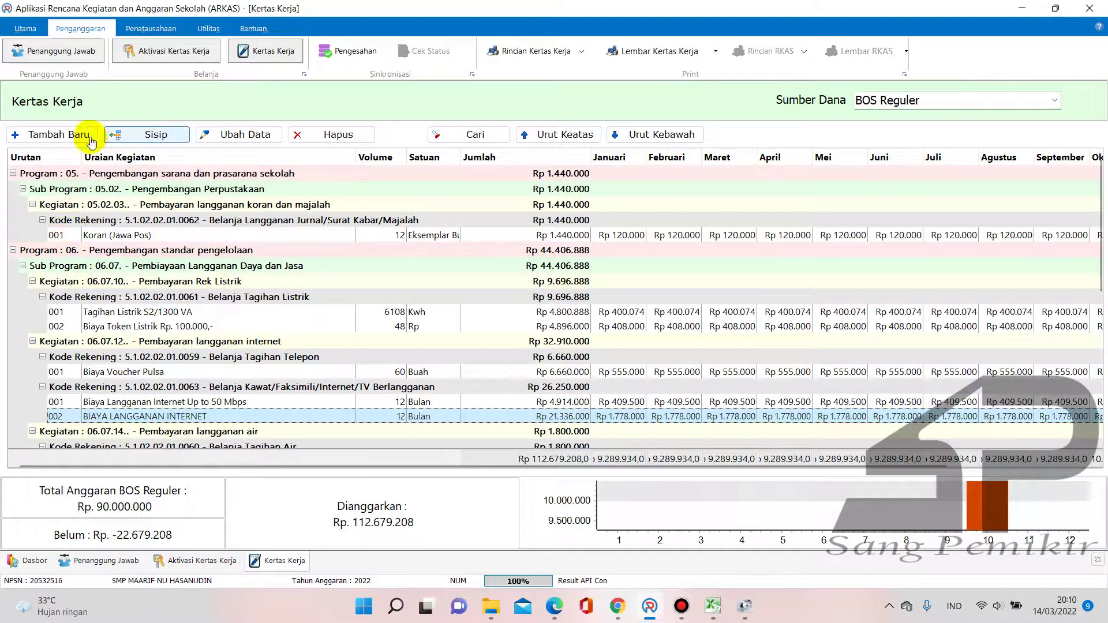
Add a new entry with activity 06.07.11 Pembayaran Rek Telepon and account code 5.1.02.02.01.0059 Belanja Tagihan Telepon
click(73, 133)
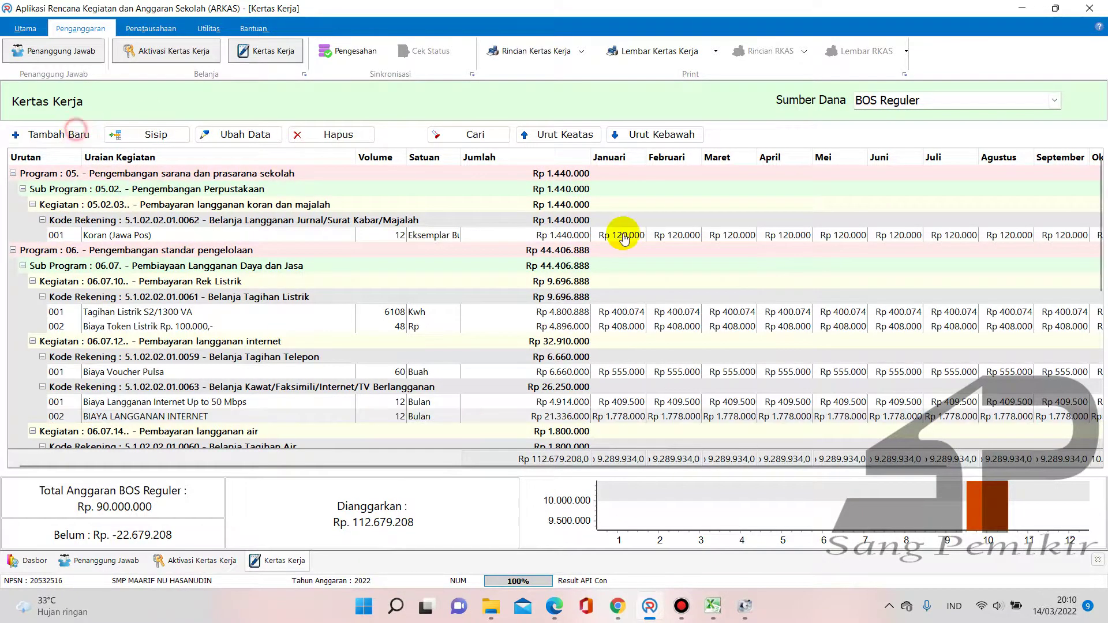
click(786, 125)
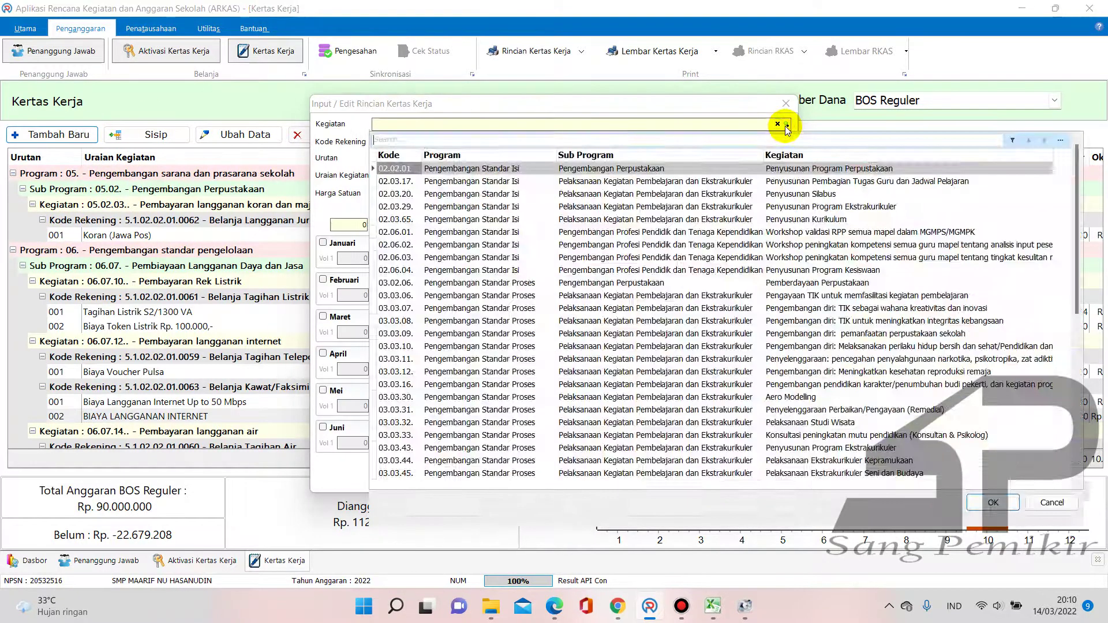
text(telepon)
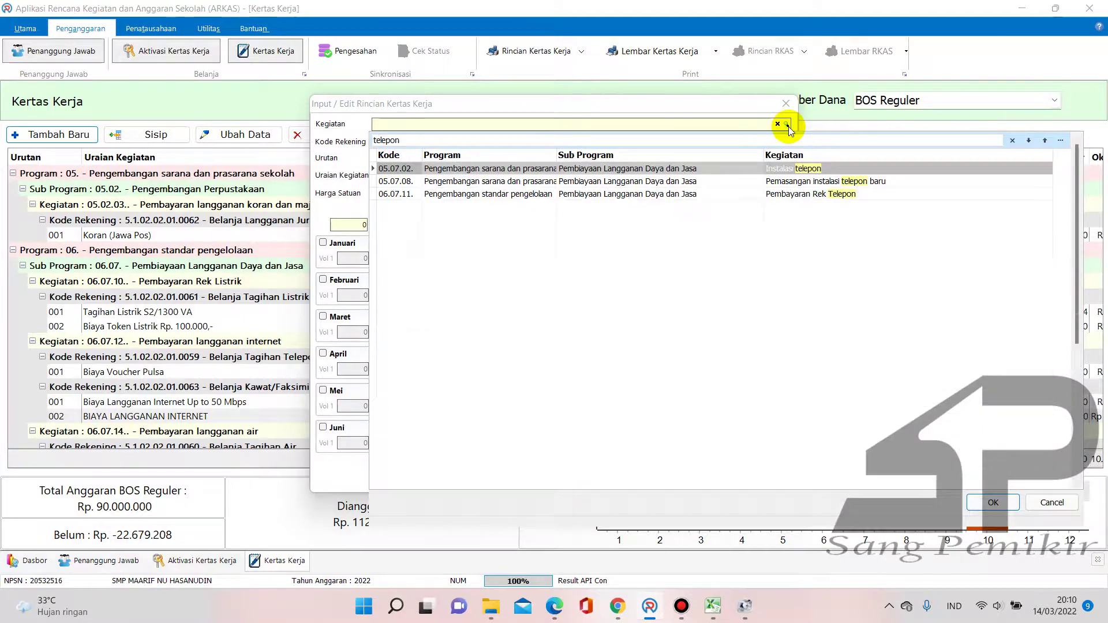
click(787, 194)
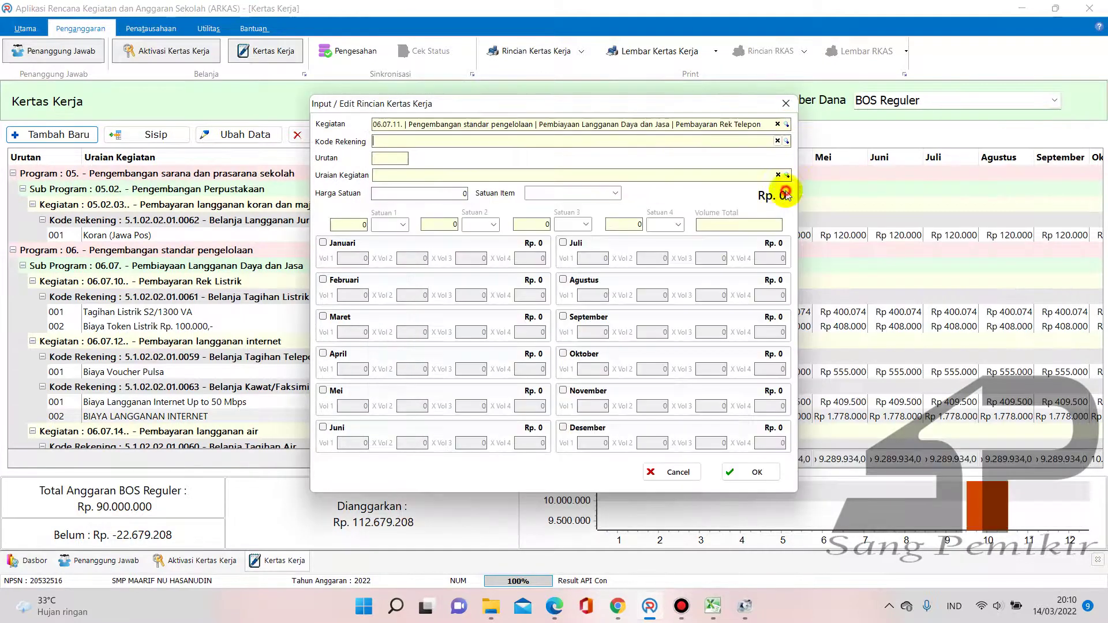
click(787, 142)
text(tel)
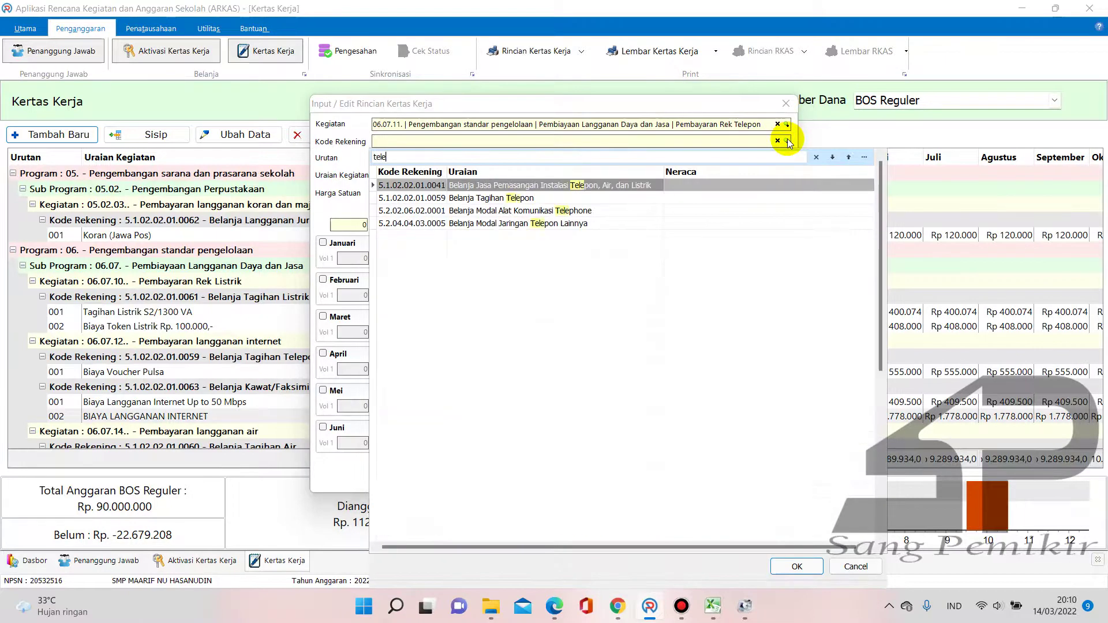
text(e)
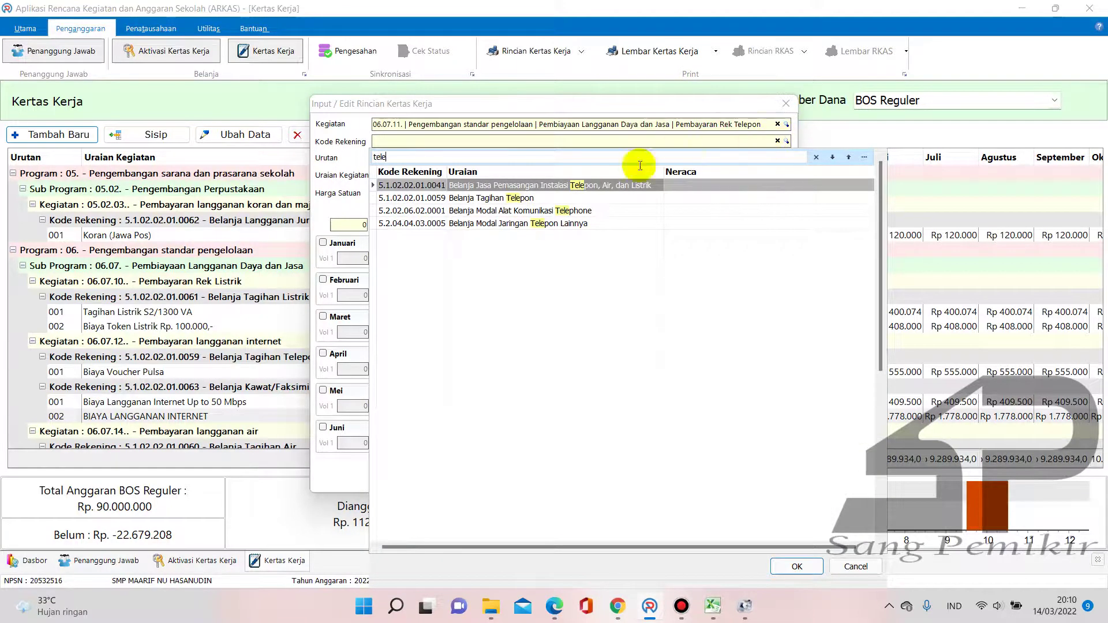
click(519, 197)
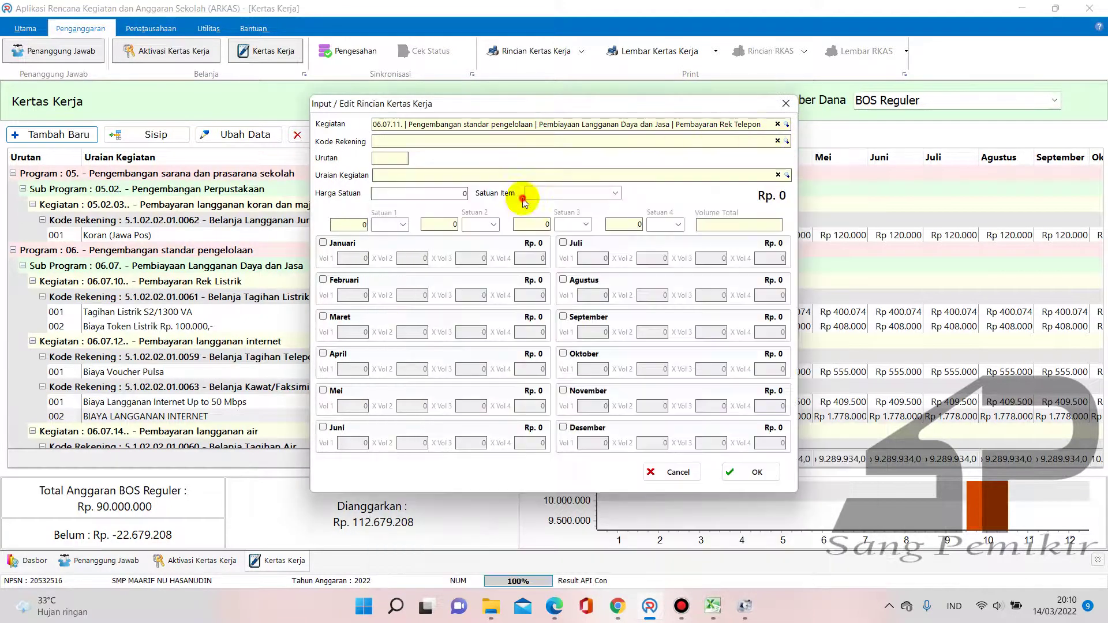
Choose Biaya Telepon (Kelurahan/Puskesmas/Sekolah) as the Uraian Kegiatan of the telephone bill entry
click(788, 175)
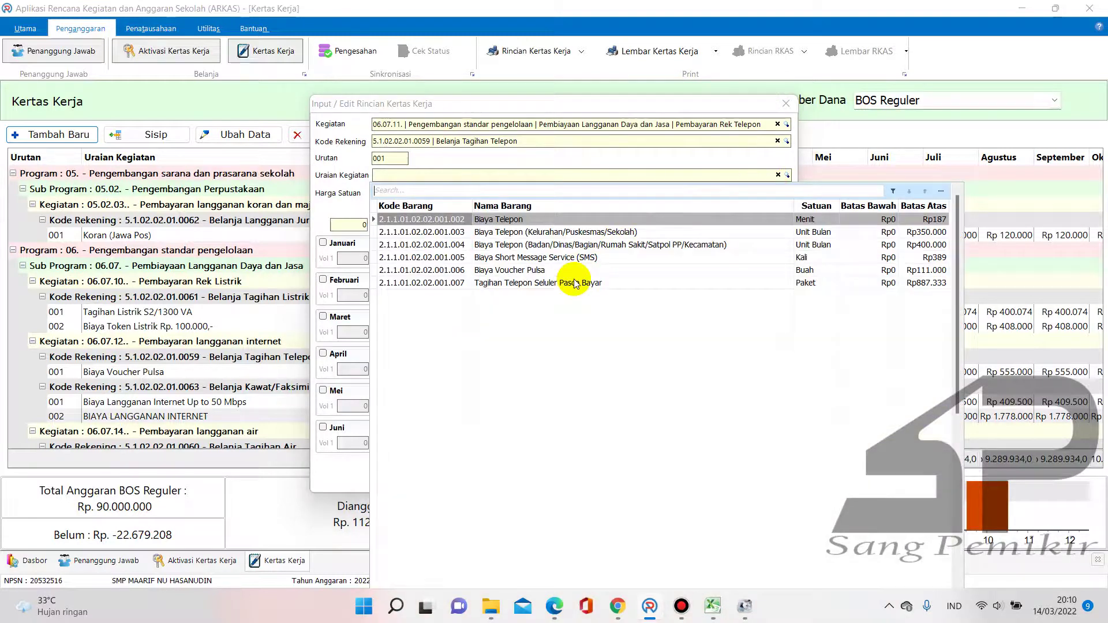
click(647, 231)
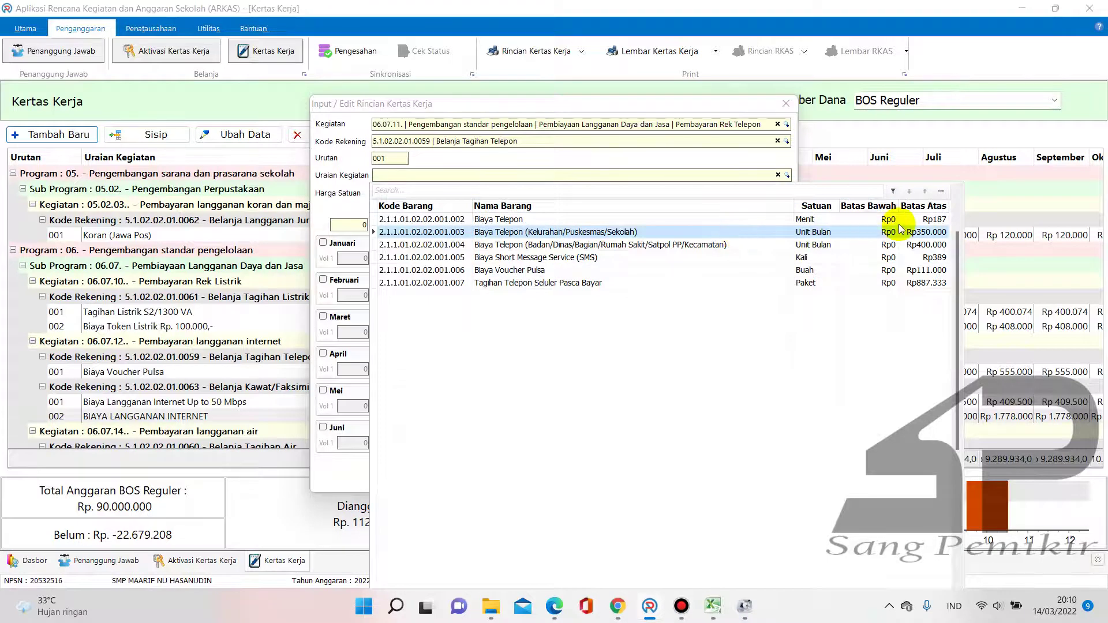
double_click(754, 232)
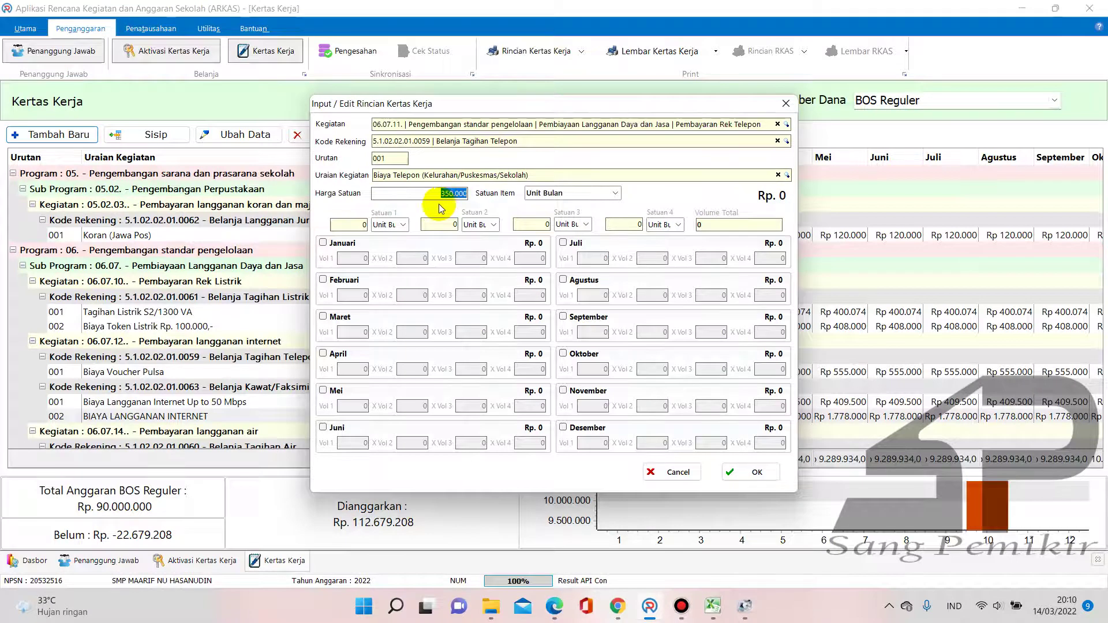
Enable all twelve months, Januari to Desember, for the telephone bill entry
click(324, 243)
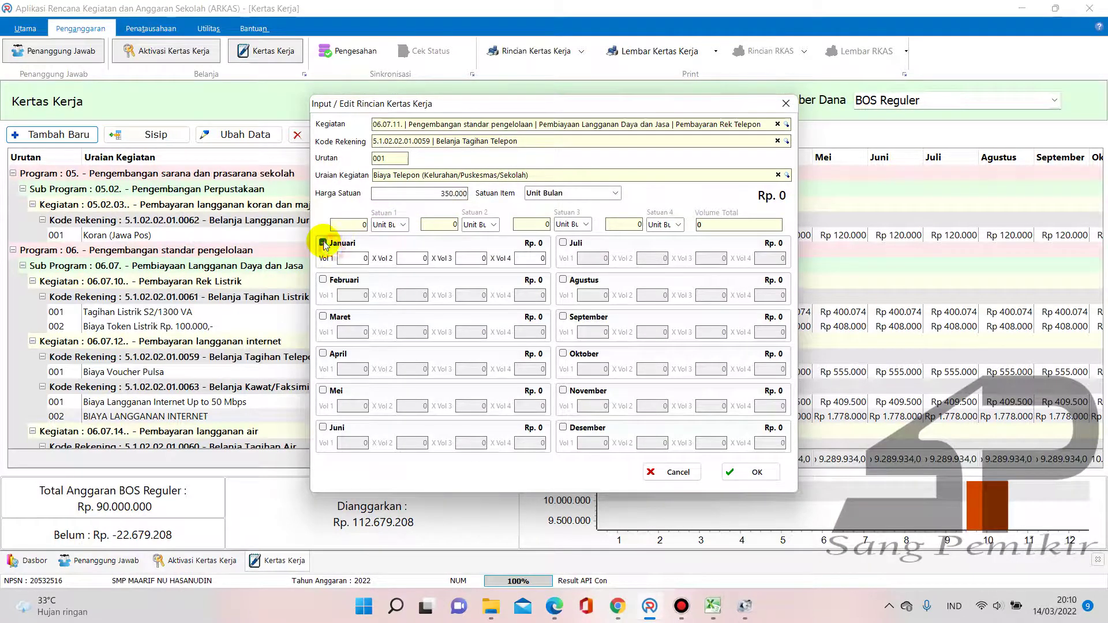
click(324, 280)
click(324, 317)
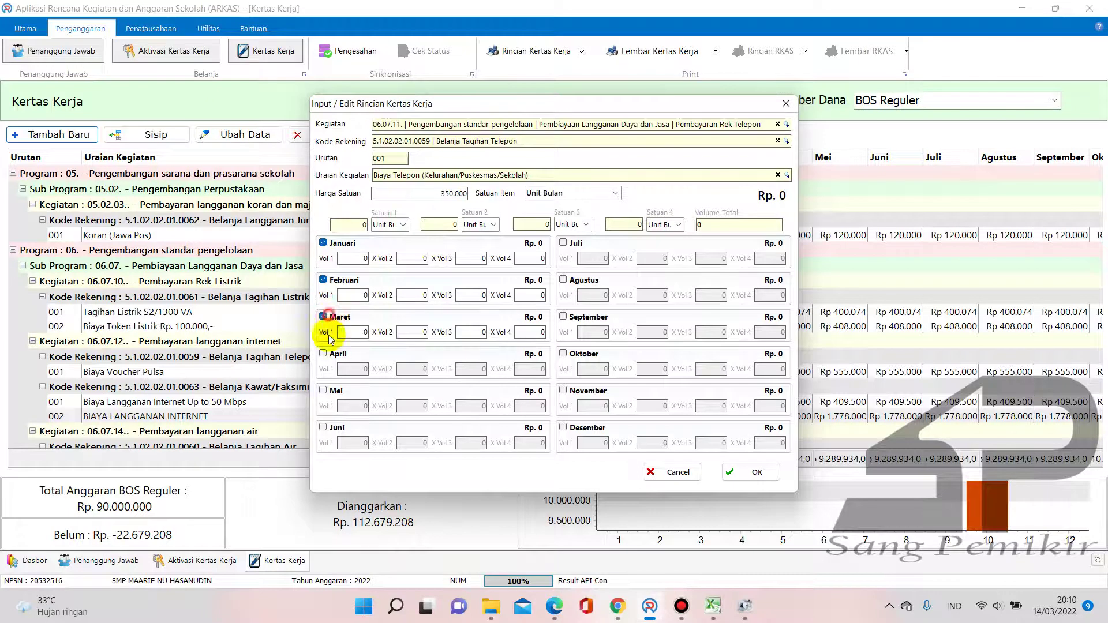
click(324, 353)
click(324, 391)
click(324, 428)
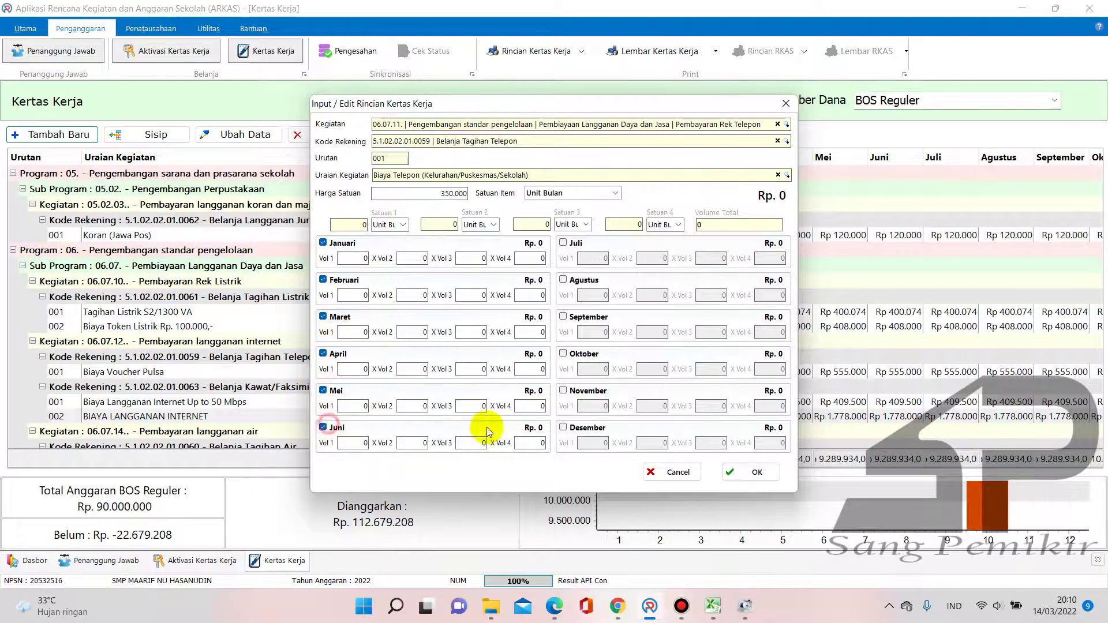
click(573, 428)
click(565, 391)
click(562, 355)
click(563, 317)
click(563, 280)
click(563, 243)
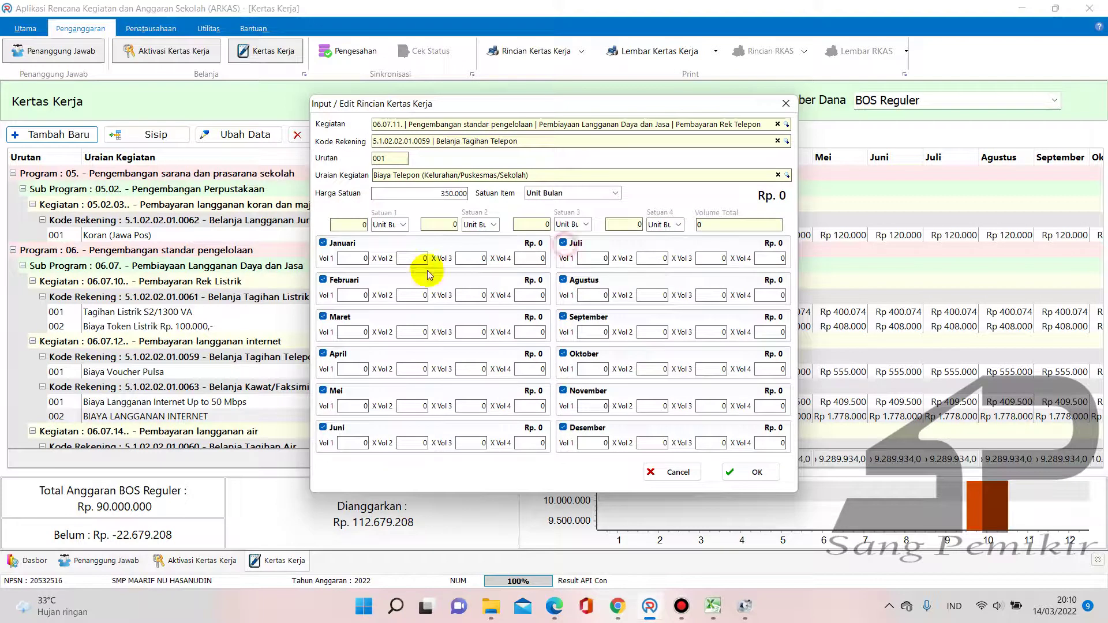
Set the Harga Satuan of the telephone bill entry to 360.000 and enter a Januari volume of 1
click(352, 258)
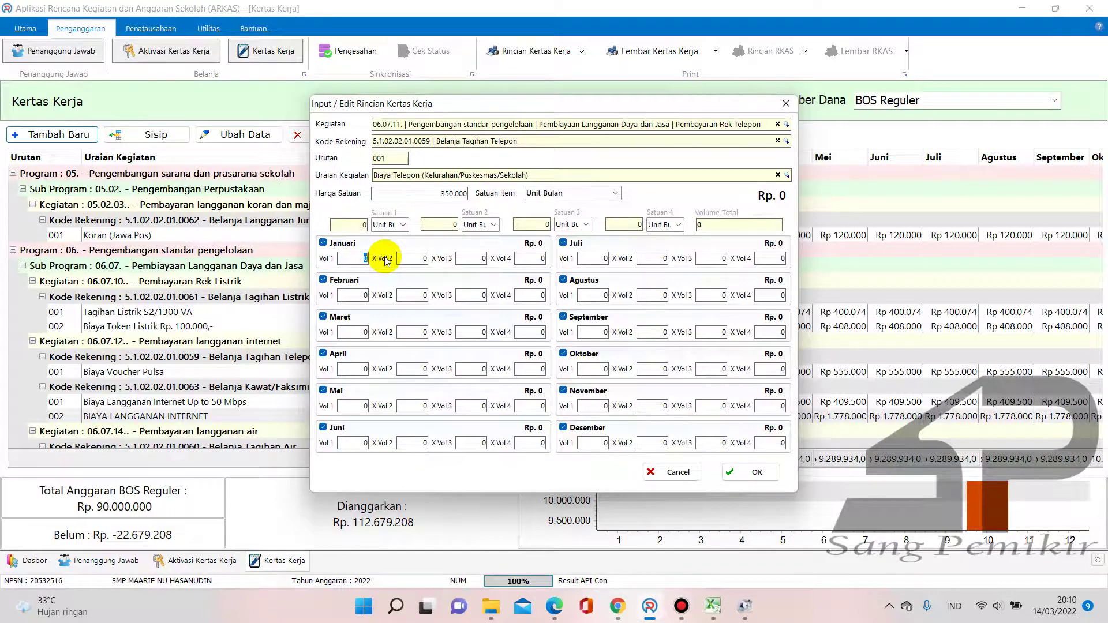
click(427, 193)
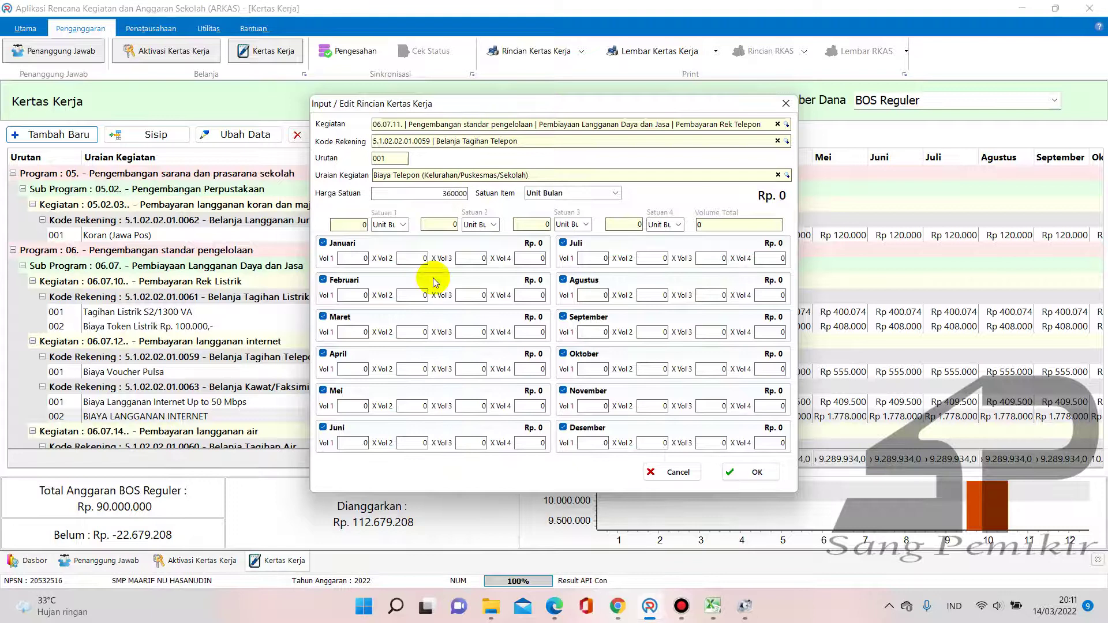
click(356, 256)
text(1)
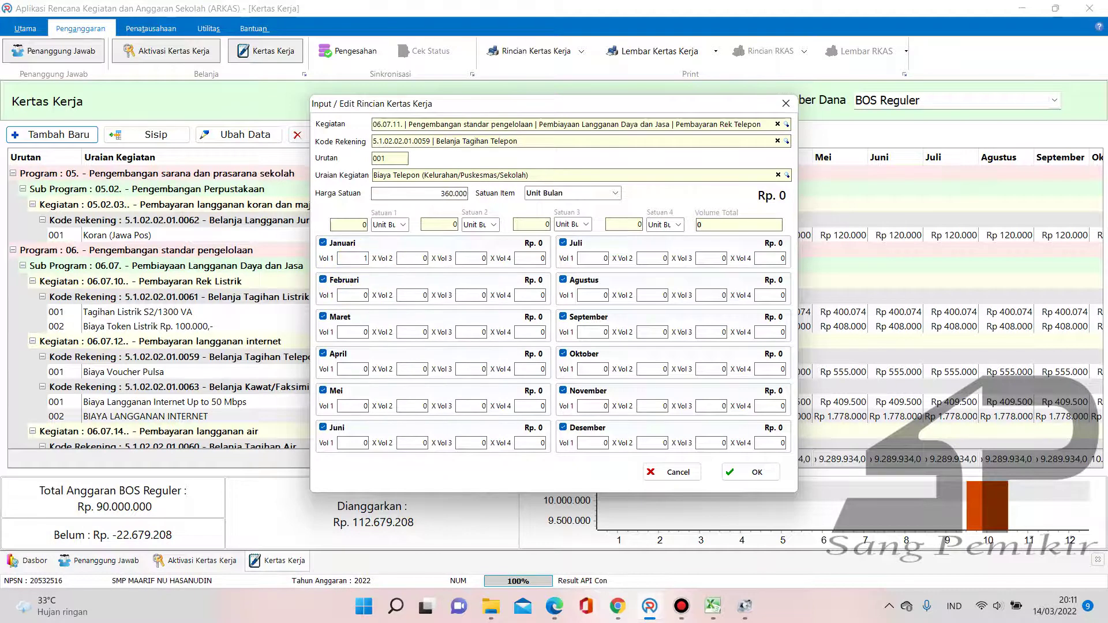
Disable Februari to Desember, leaving only Januari enabled for the telephone bill entry
click(323, 279)
click(323, 316)
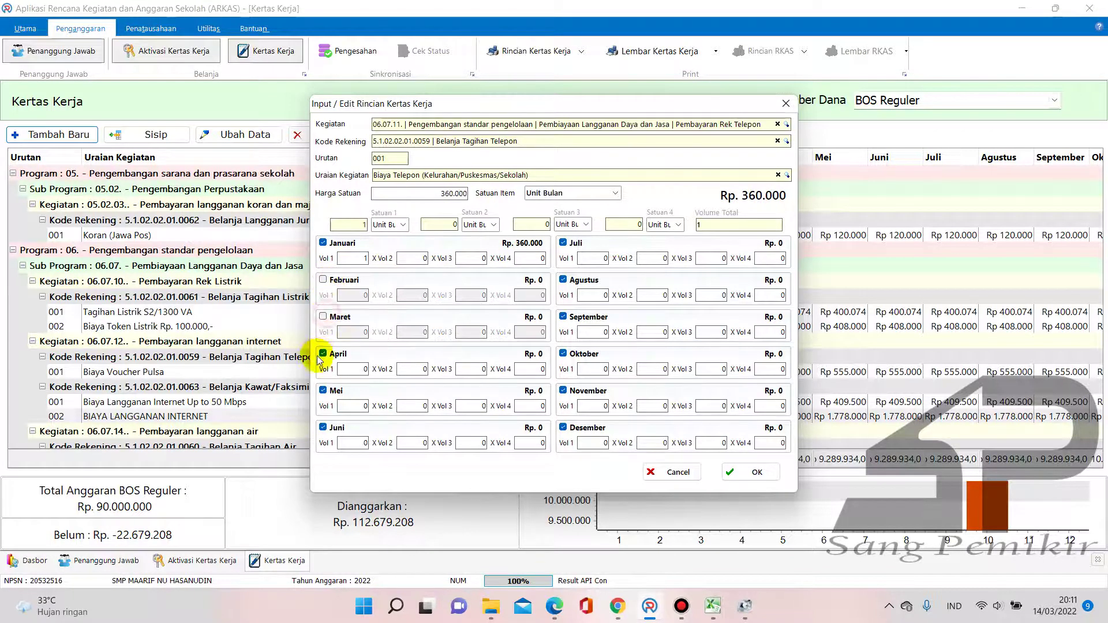
click(324, 353)
click(323, 390)
click(323, 427)
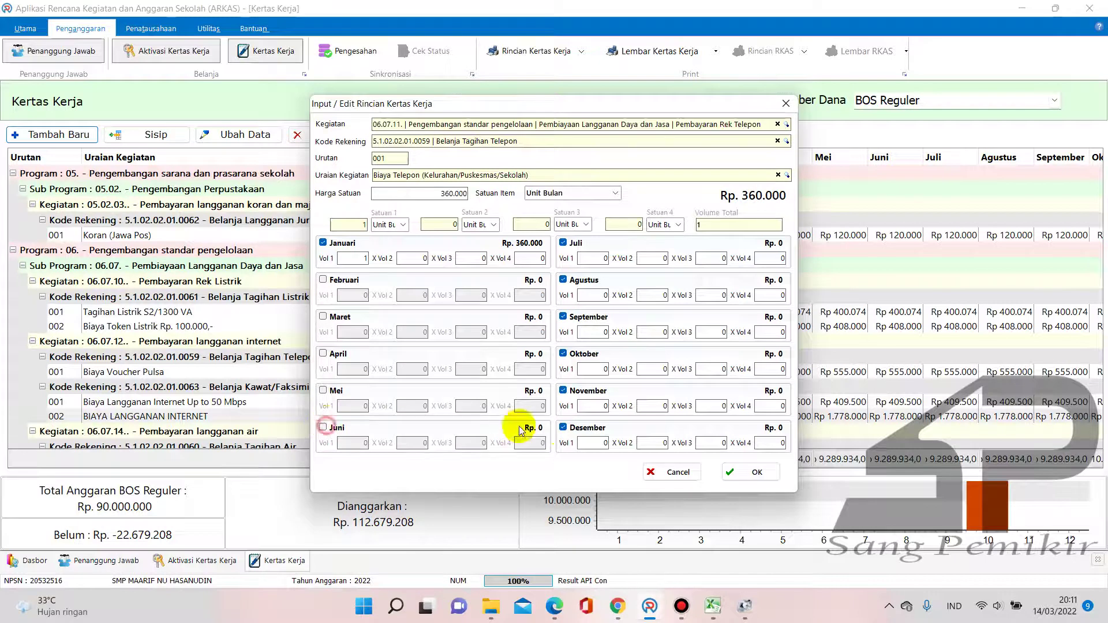
click(562, 427)
click(563, 390)
click(563, 354)
click(563, 317)
click(562, 280)
click(562, 243)
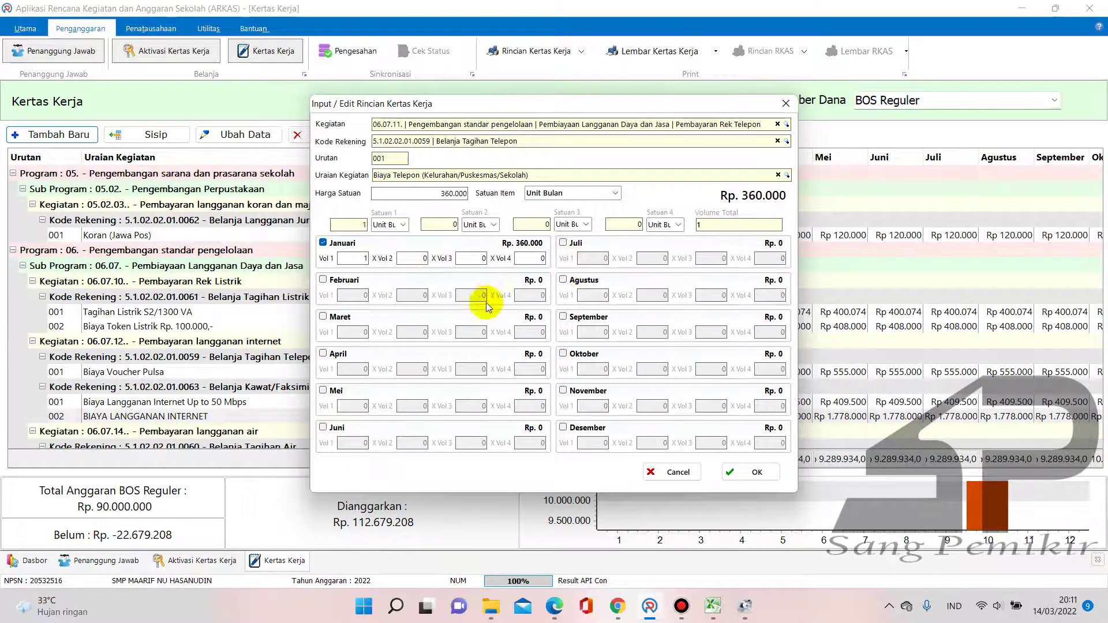
Try to save the telephone bill entry with a Harga Satuan of 360.000
click(464, 258)
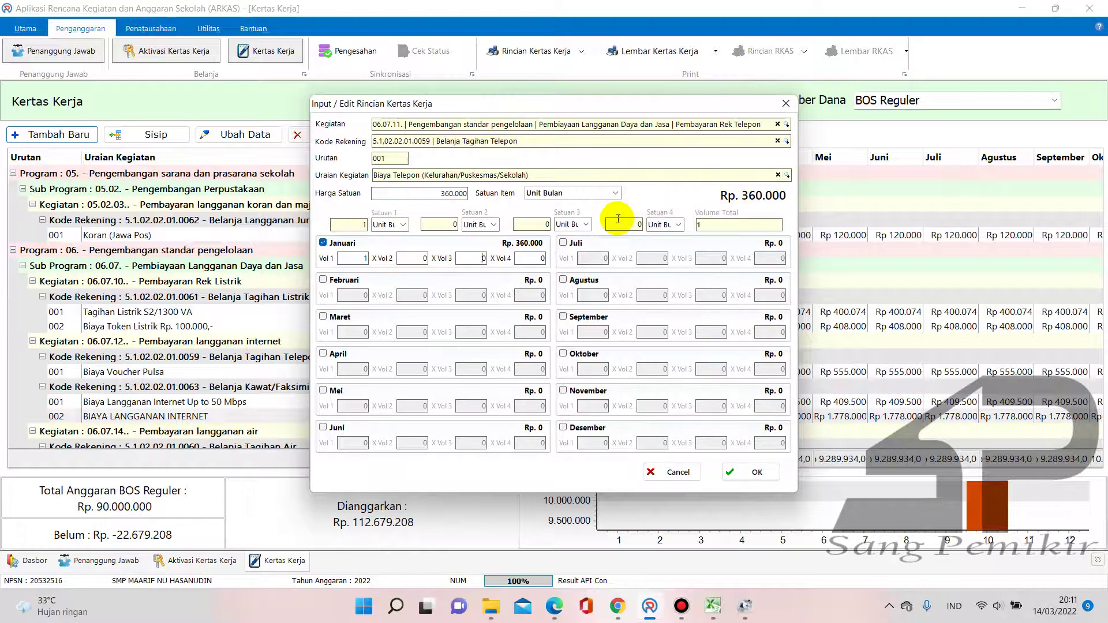
click(732, 474)
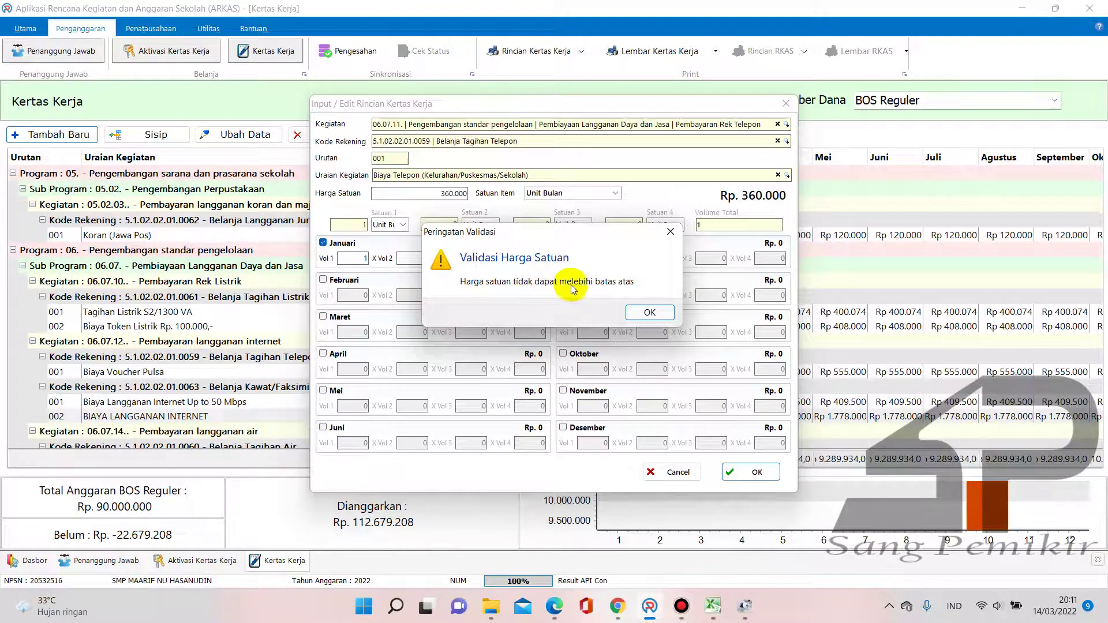
click(648, 313)
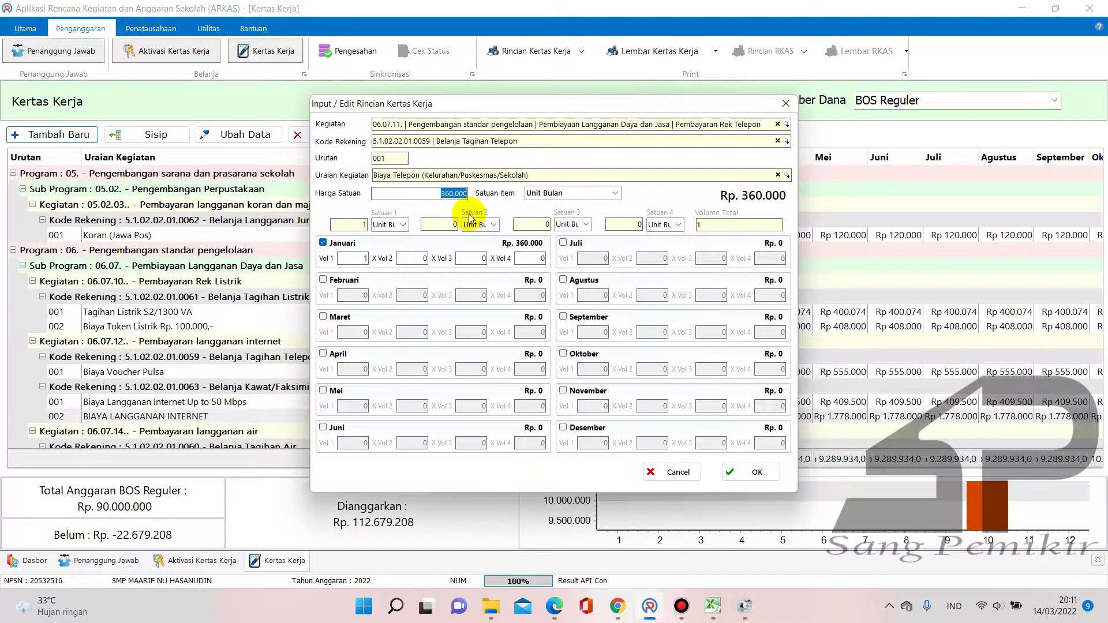
Reselect the Biaya Telepon item to reset the Harga Satuan to 350.000 and set the Januari volume to 1
click(787, 174)
click(603, 232)
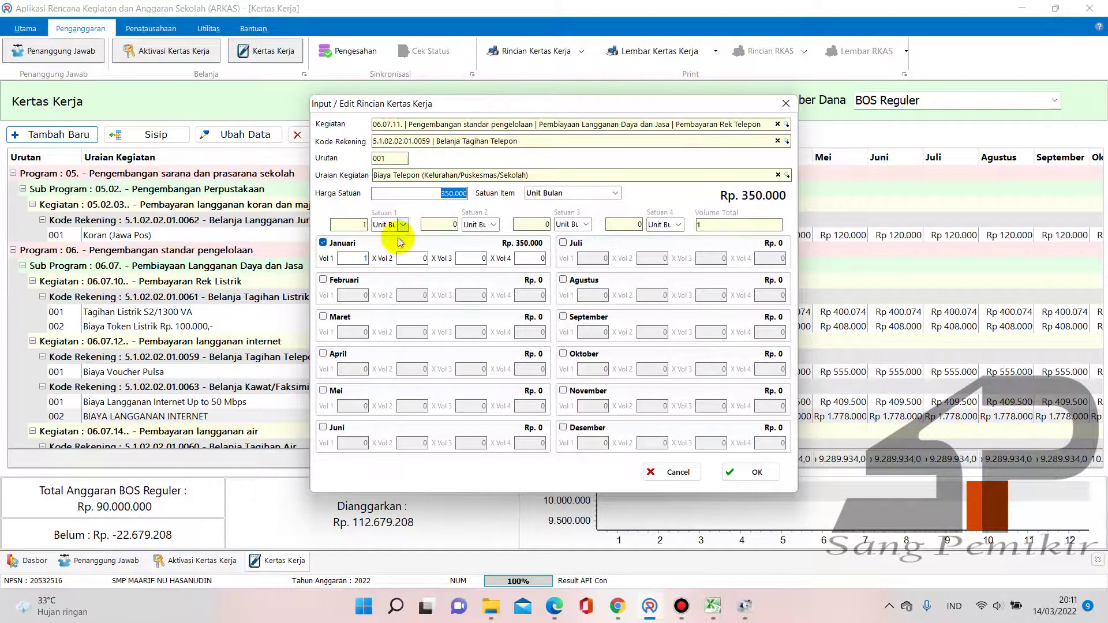
click(360, 257)
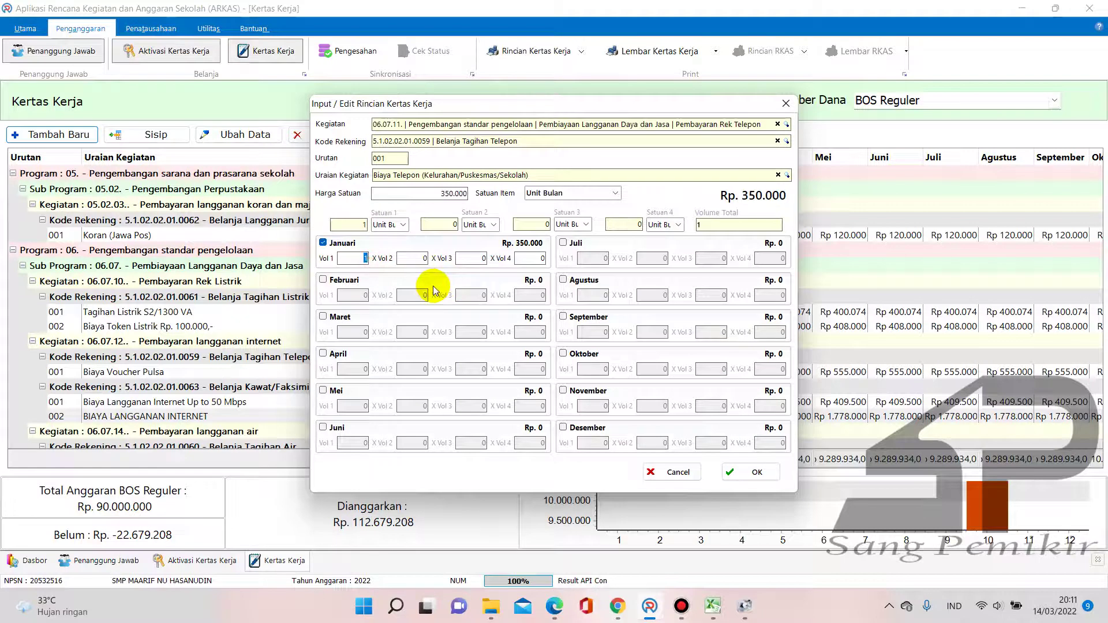
text(2)
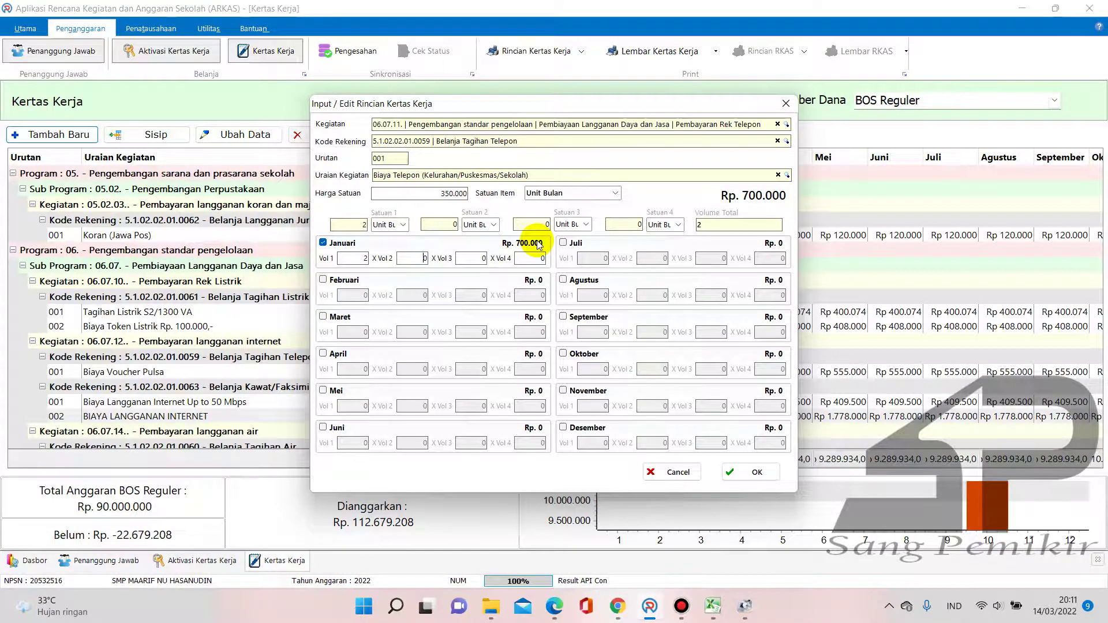
double_click(366, 259)
text(1)
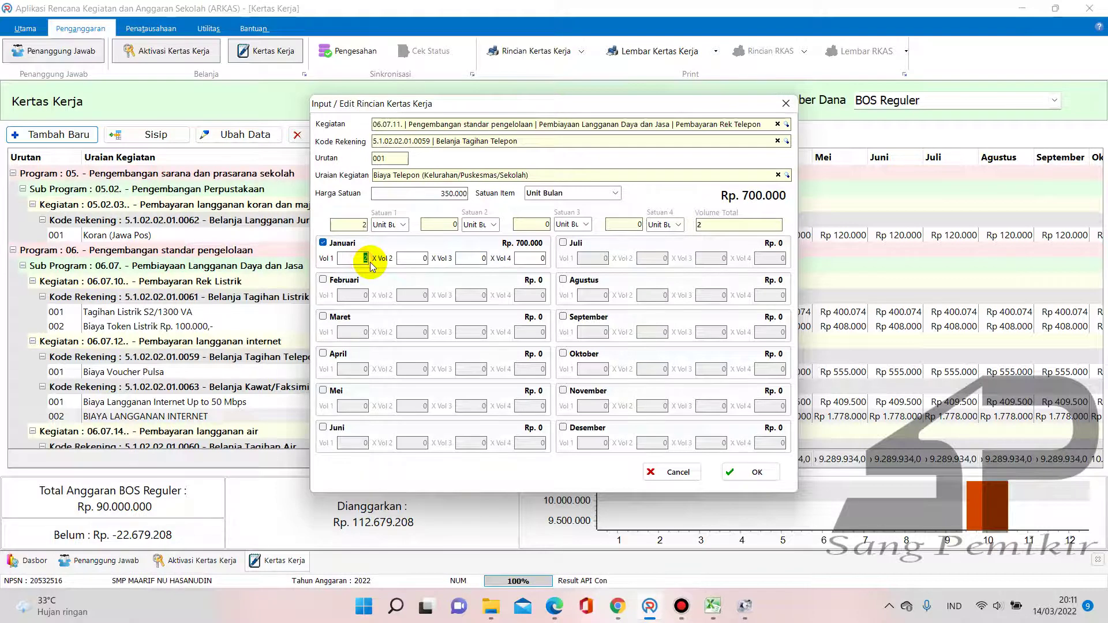
Enable Februari to Juni for the telephone bill entry and enter a volume of 1 for each month
click(324, 279)
double_click(346, 293)
text(1)
click(323, 317)
double_click(353, 332)
text(1)
click(323, 353)
double_click(353, 369)
text(1)
click(323, 390)
double_click(353, 406)
text(1)
click(323, 427)
double_click(353, 443)
text(1)
Enable Juli to Desember with a volume of 1 for each month and save the telephone bill entry
click(563, 427)
double_click(592, 443)
text(1)
click(563, 391)
double_click(592, 405)
text(1)
click(563, 353)
double_click(592, 369)
text(1)
click(563, 317)
double_click(592, 332)
text(1)
click(563, 279)
double_click(592, 295)
text(1)
click(563, 242)
double_click(590, 258)
text(1)
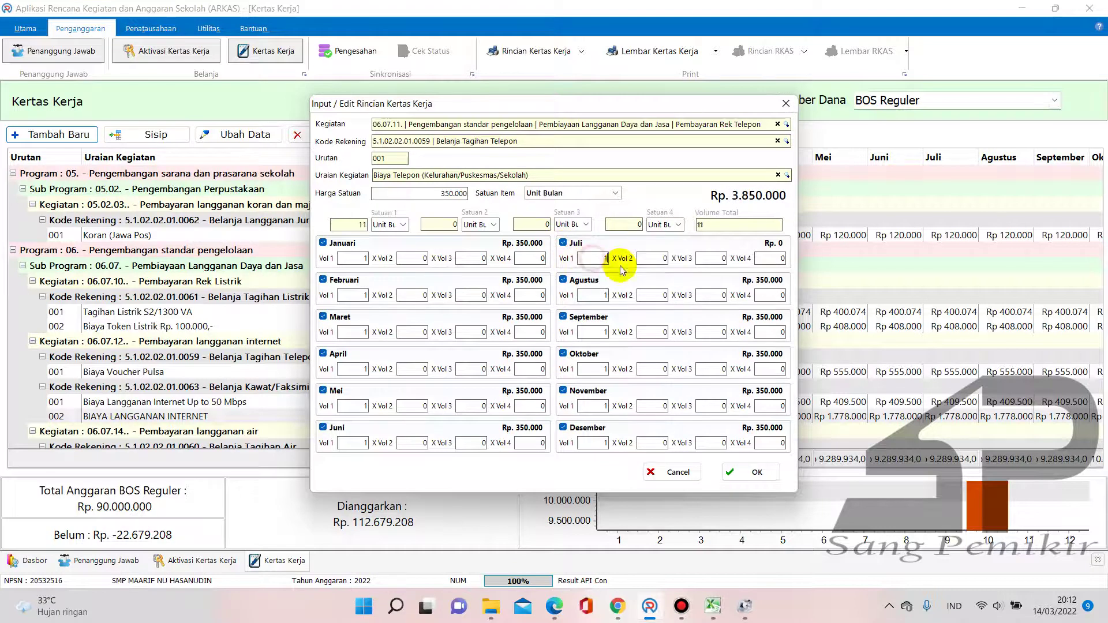
click(642, 258)
click(642, 259)
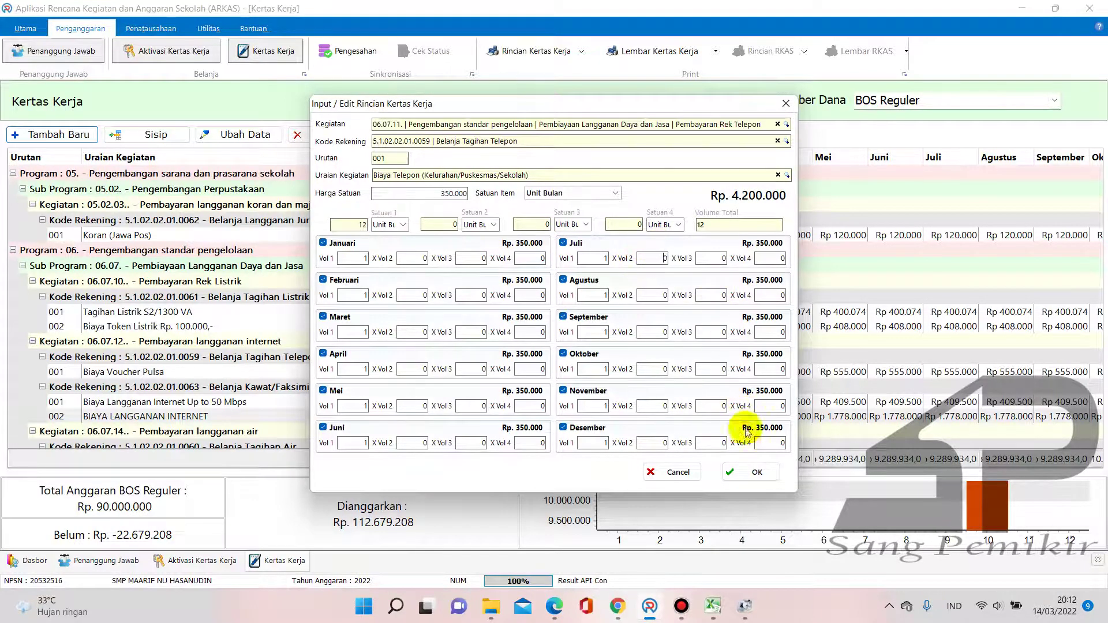
click(769, 477)
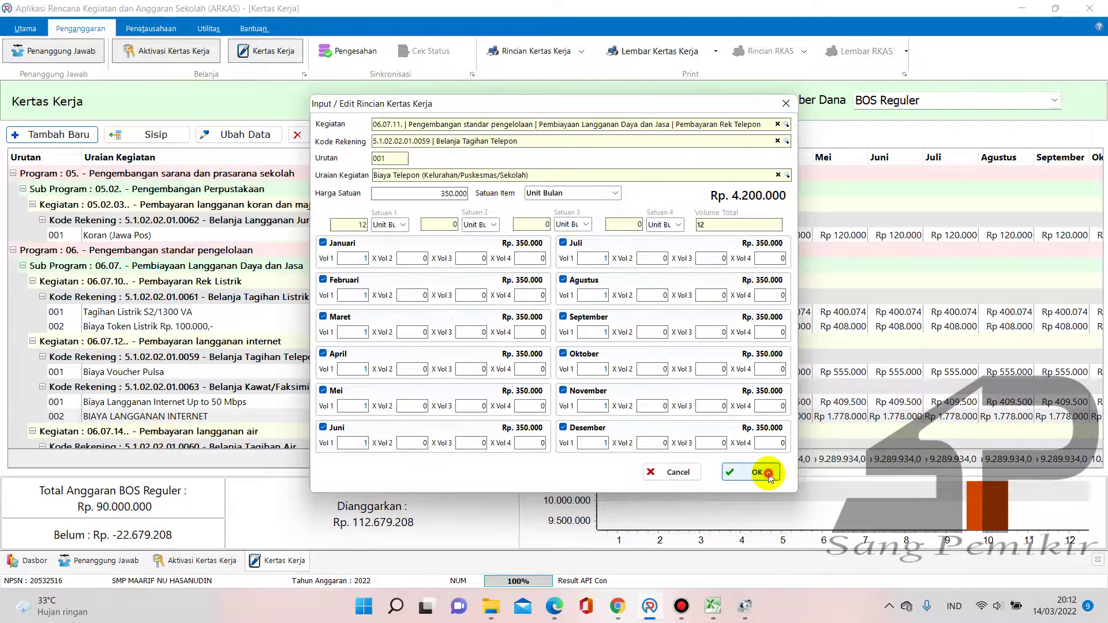